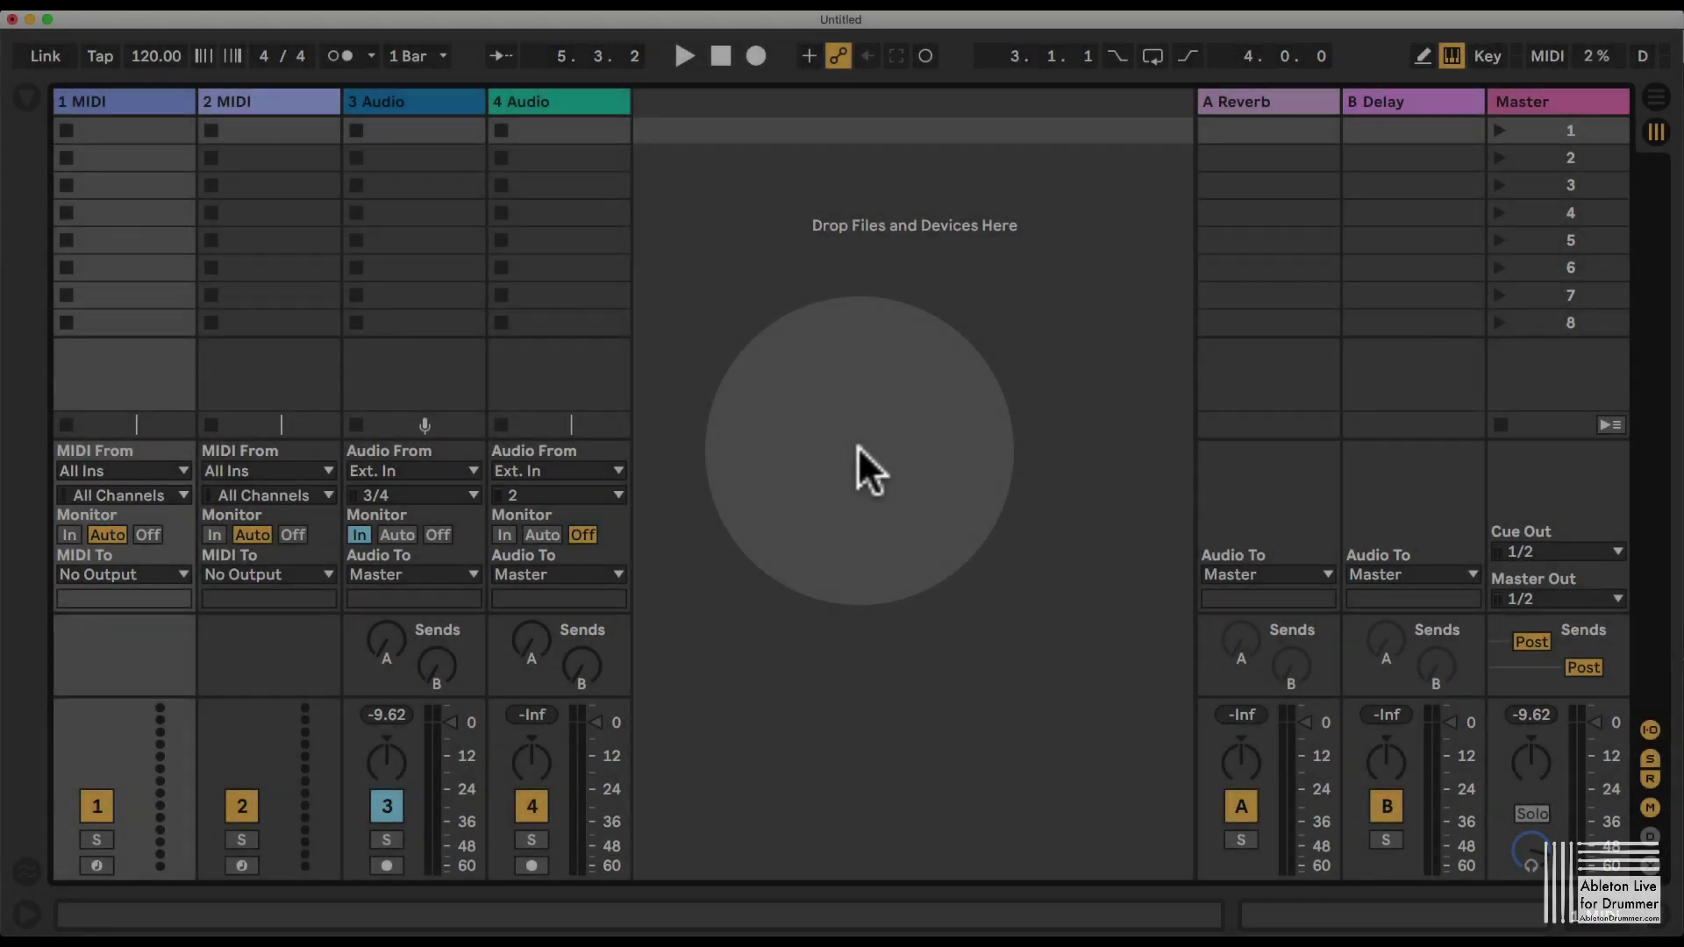
- Open the 'Volca Drum Editor by Ableton Drummer.alp' pack file from the Volca ALP folder in Finder
key(super+Tab)
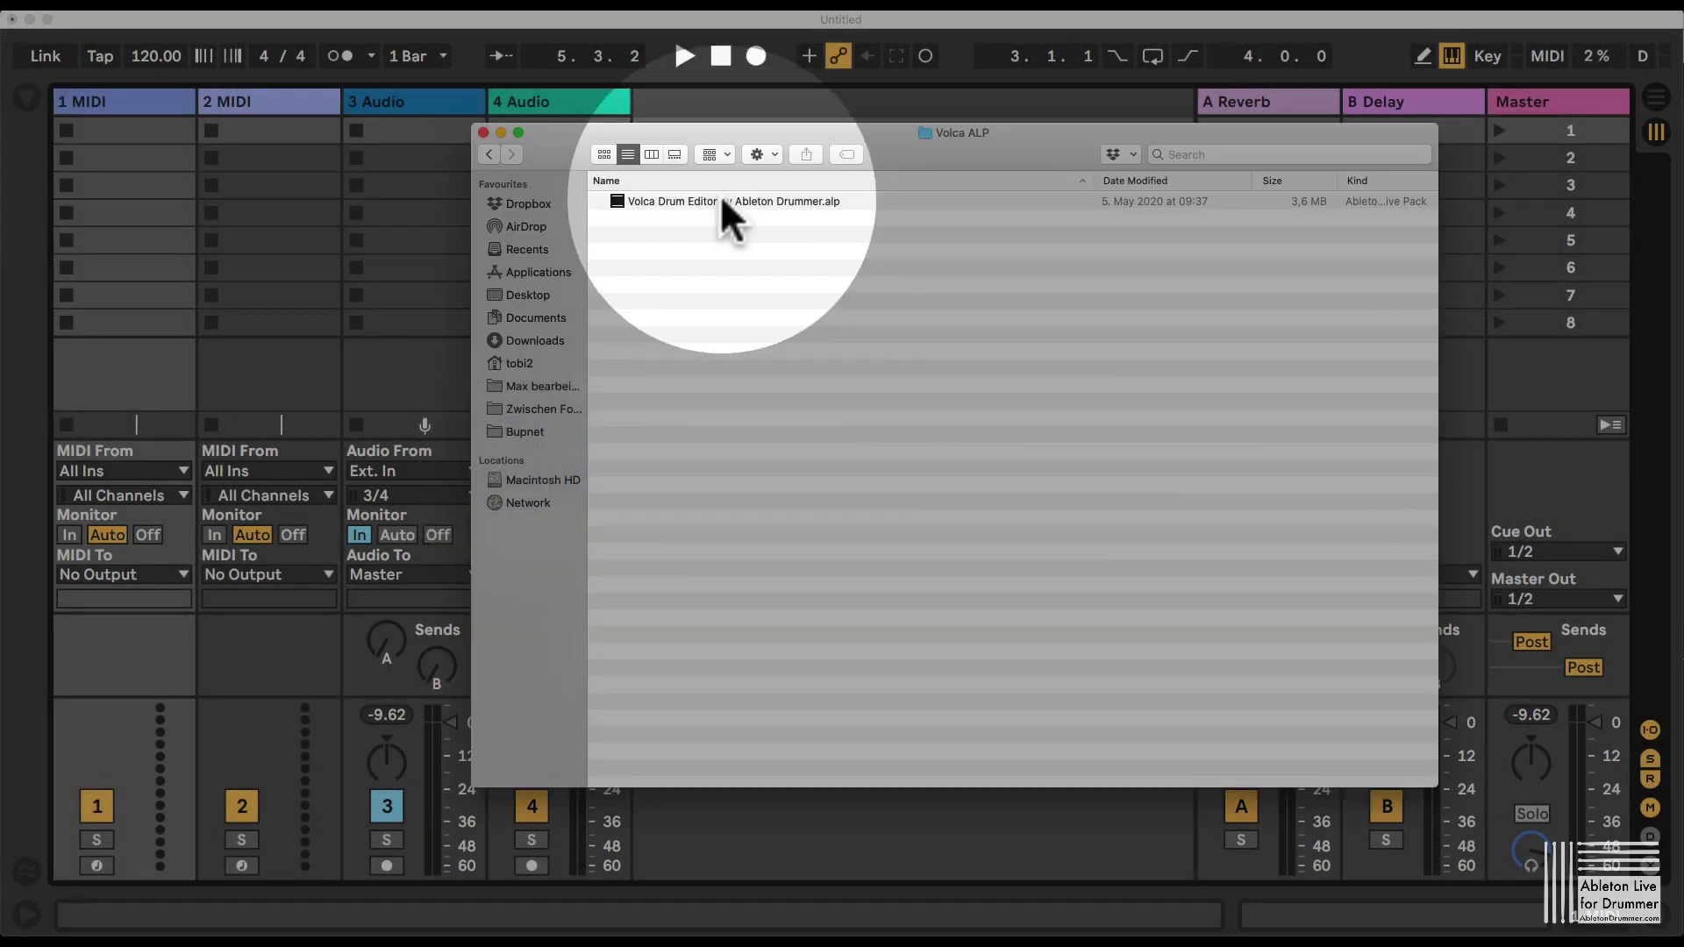
click(721, 200)
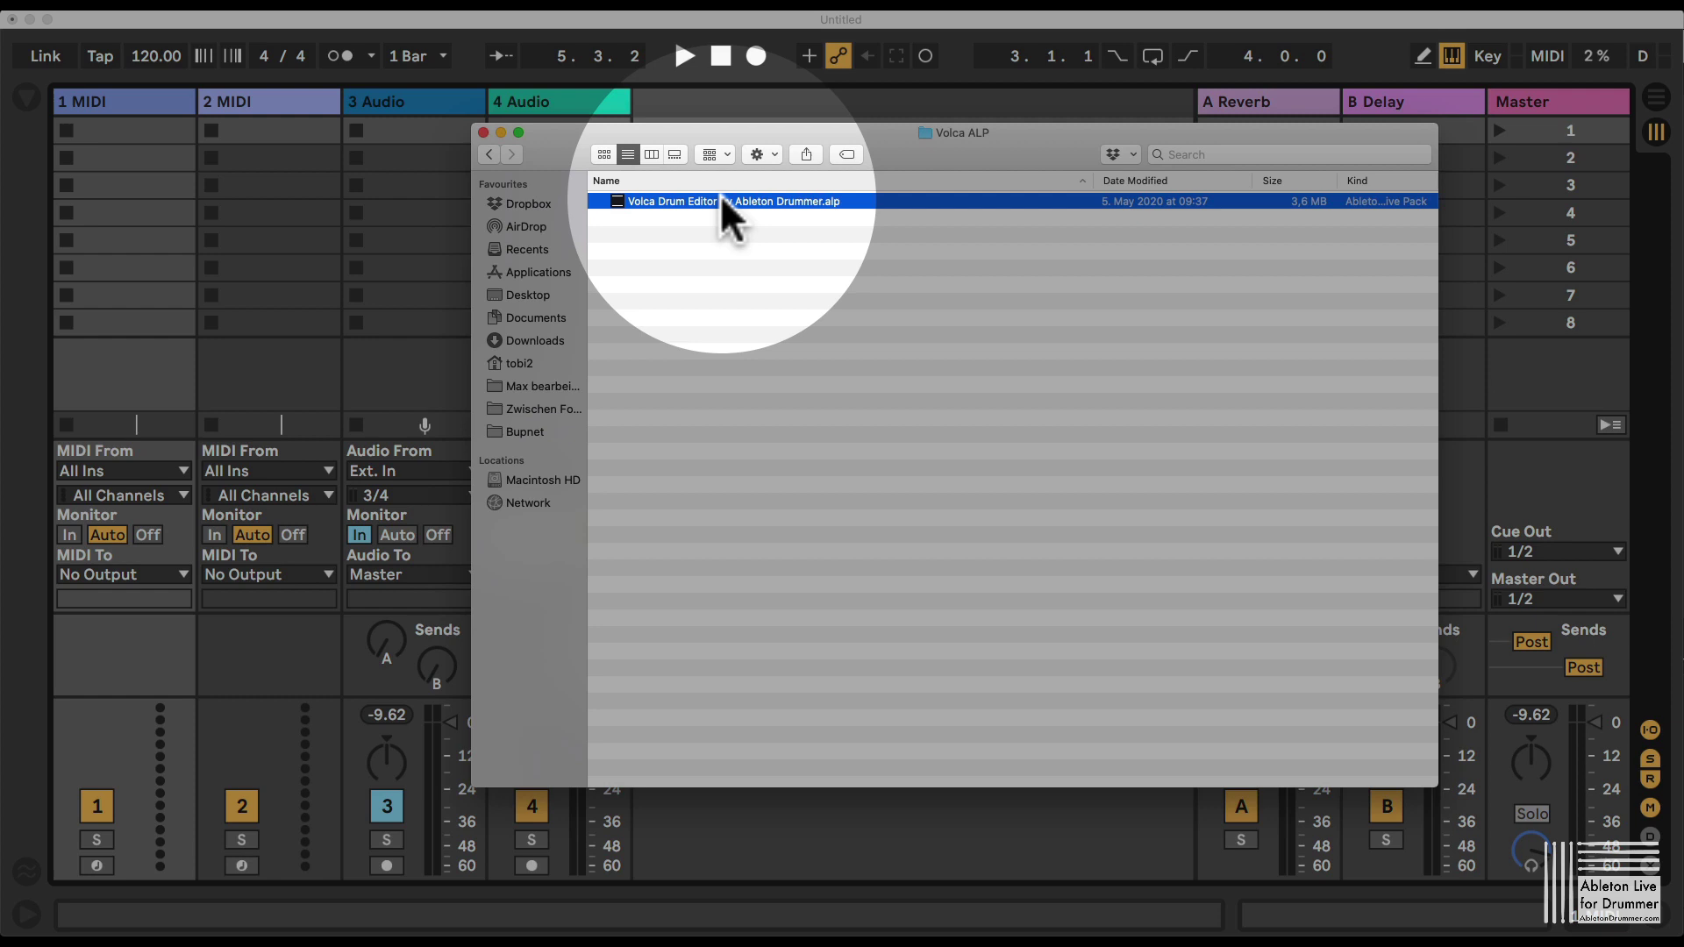
double_click(721, 201)
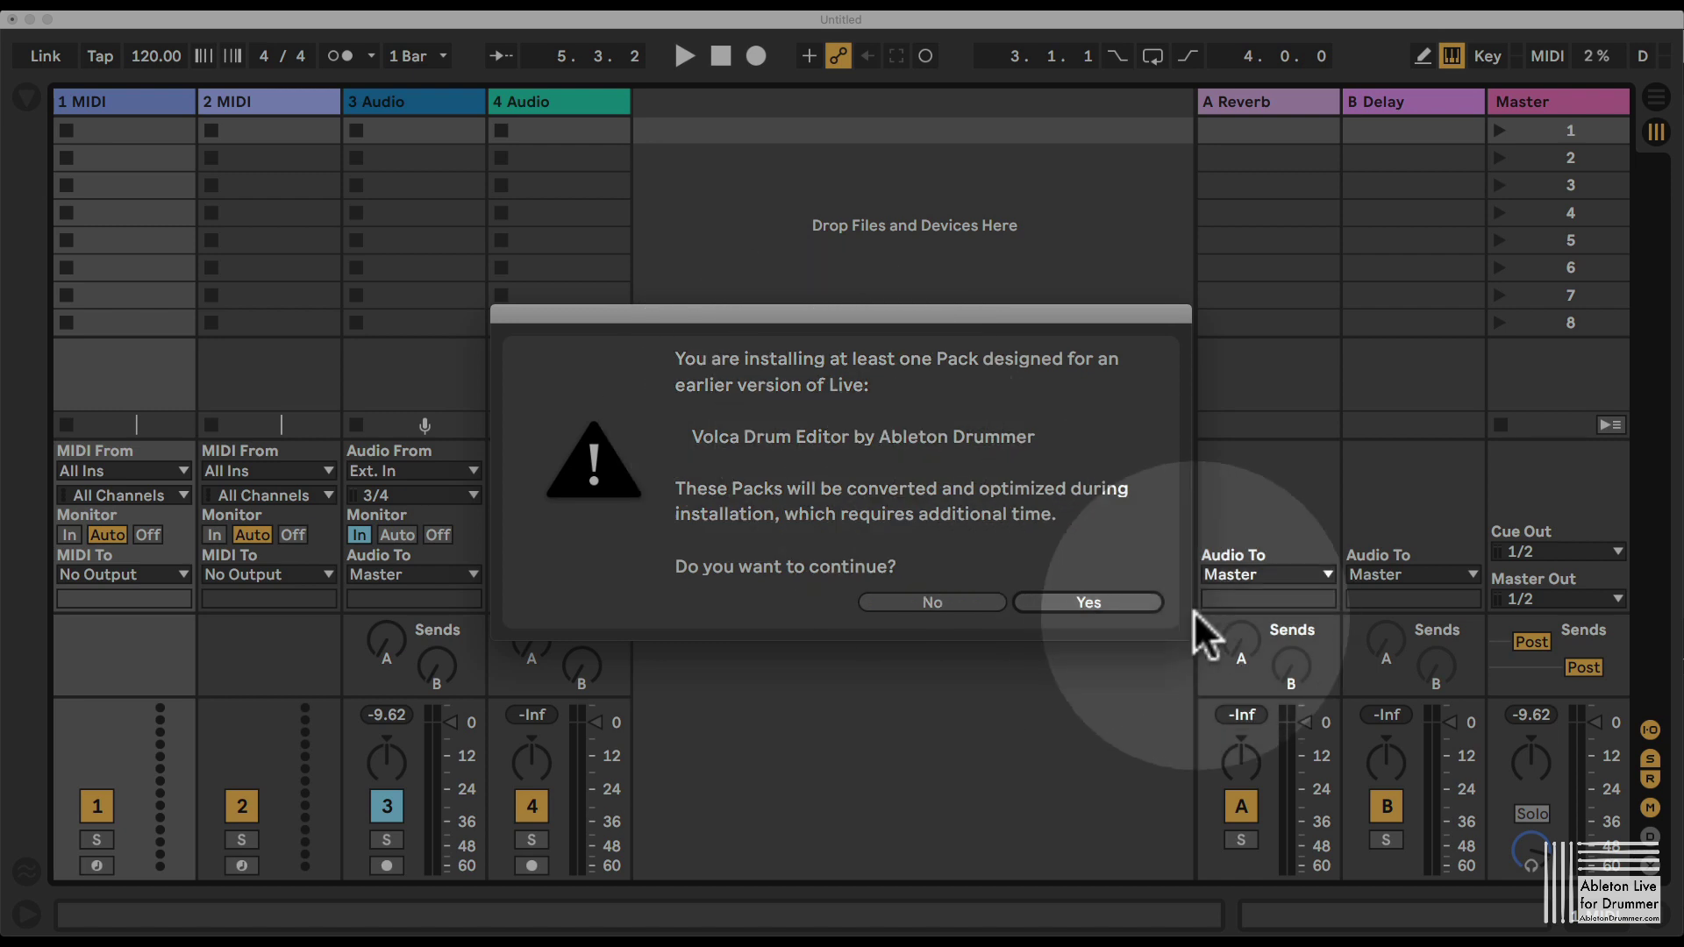
- Accept converting the older pack, then acknowledge the installation-finished message
click(1086, 603)
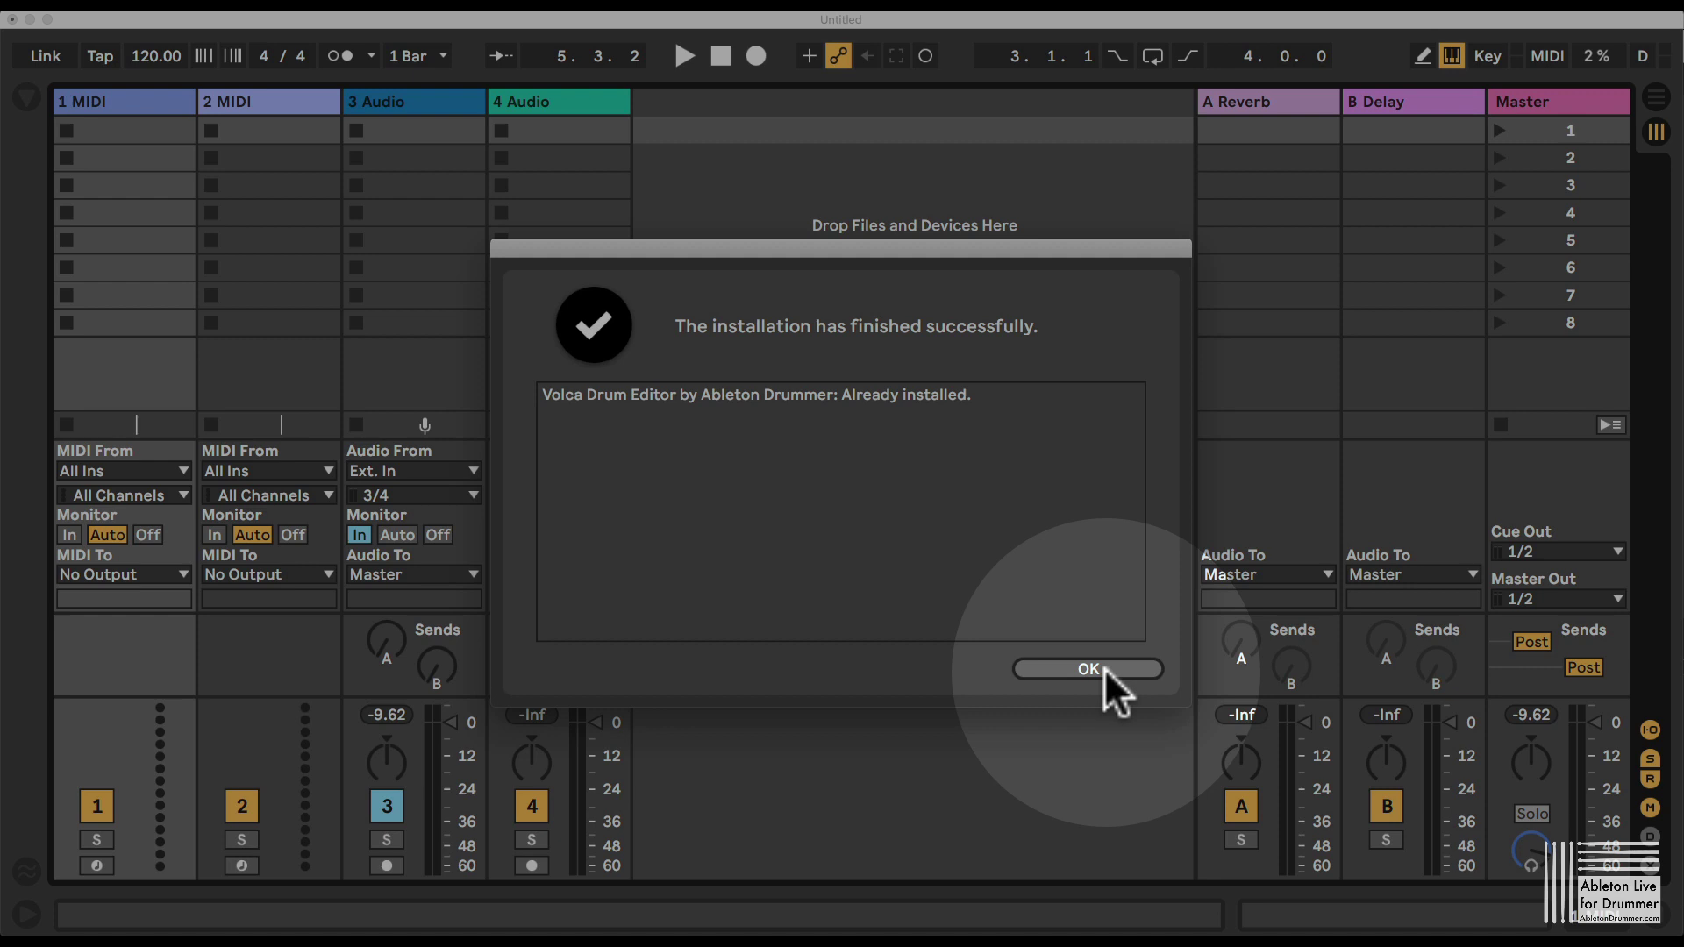
click(1087, 670)
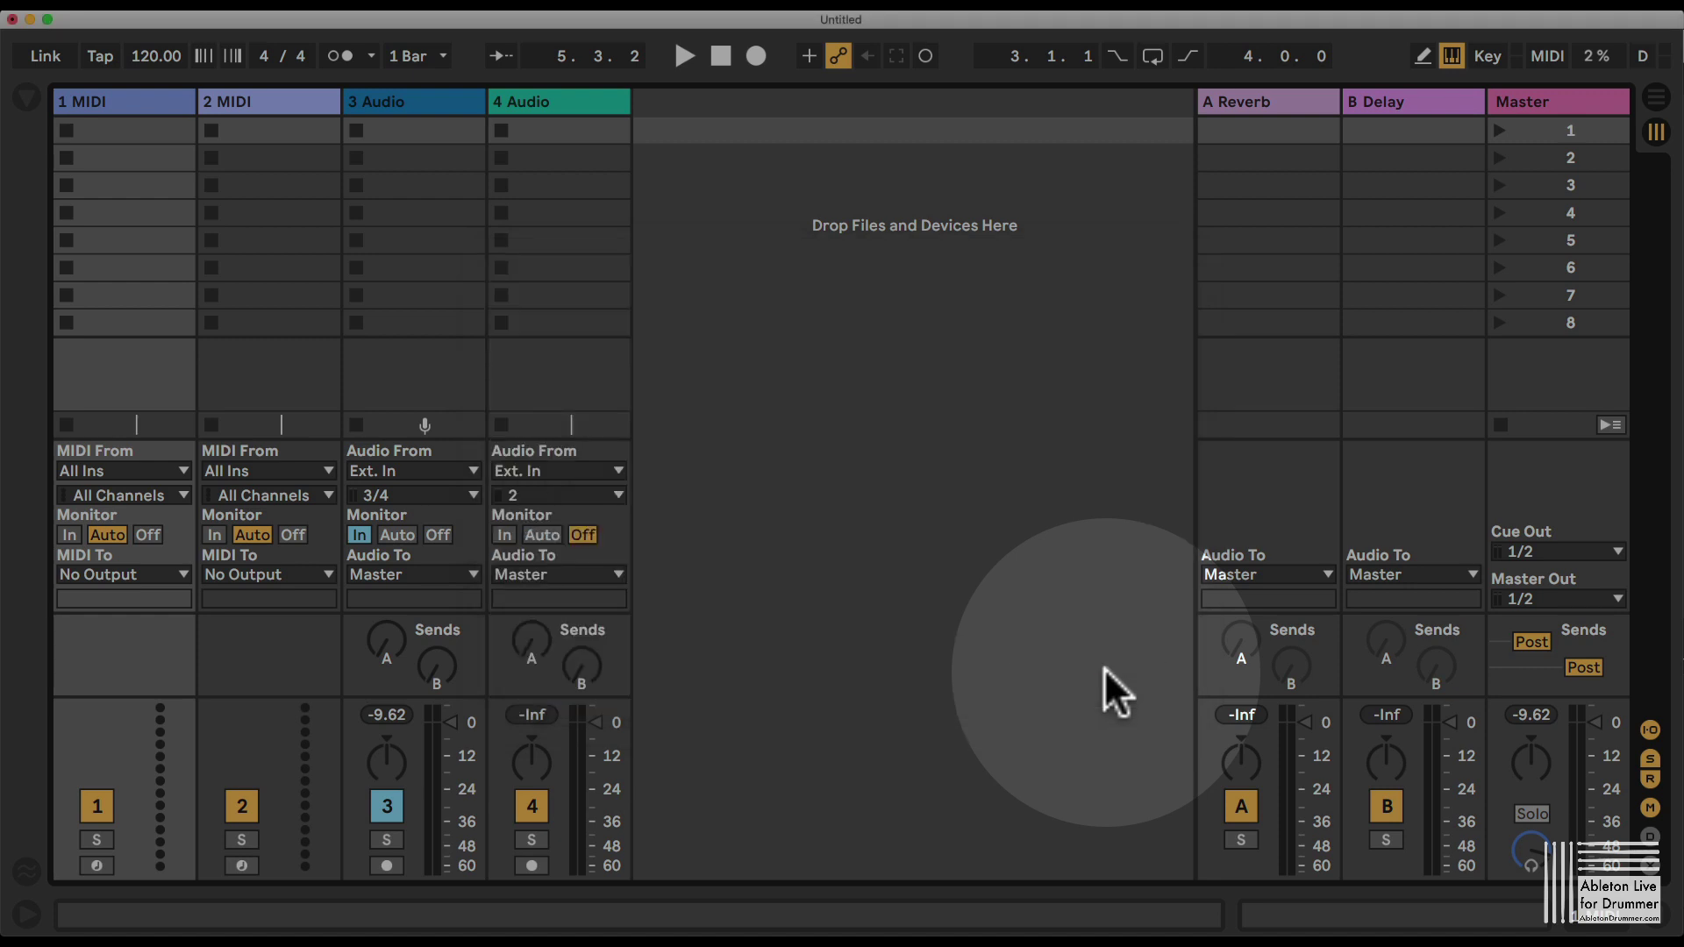
- Search the widened Packs browser for 'volc' and open the Volca Drum Editor Instruction Set
click(26, 95)
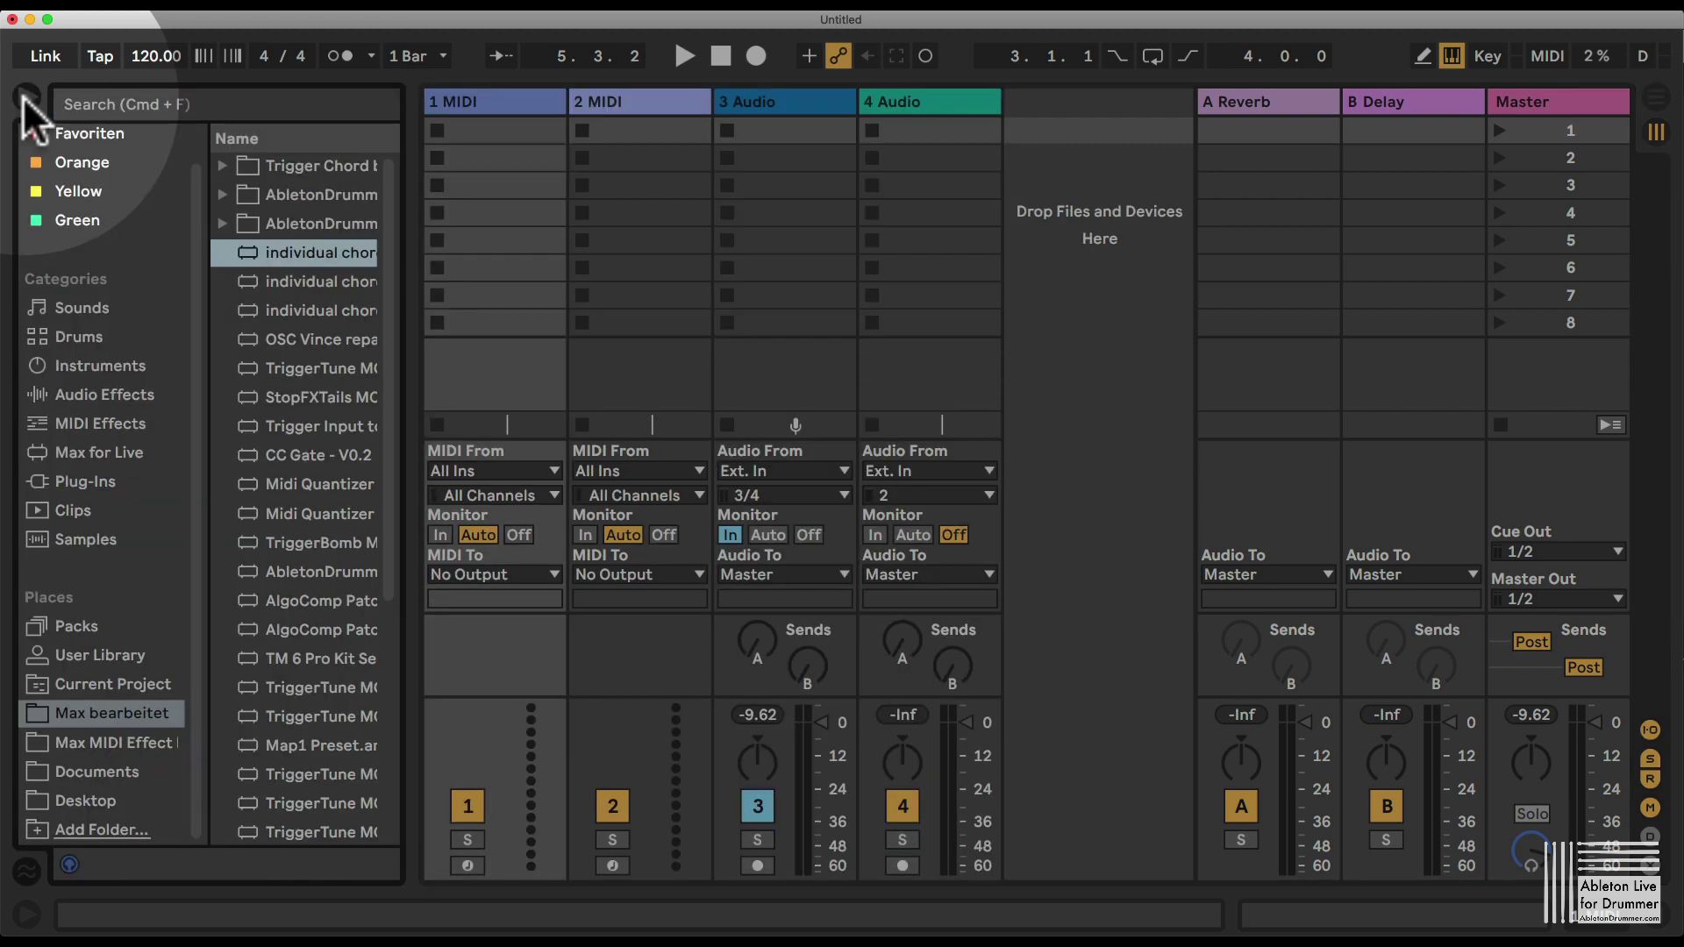
click(92, 626)
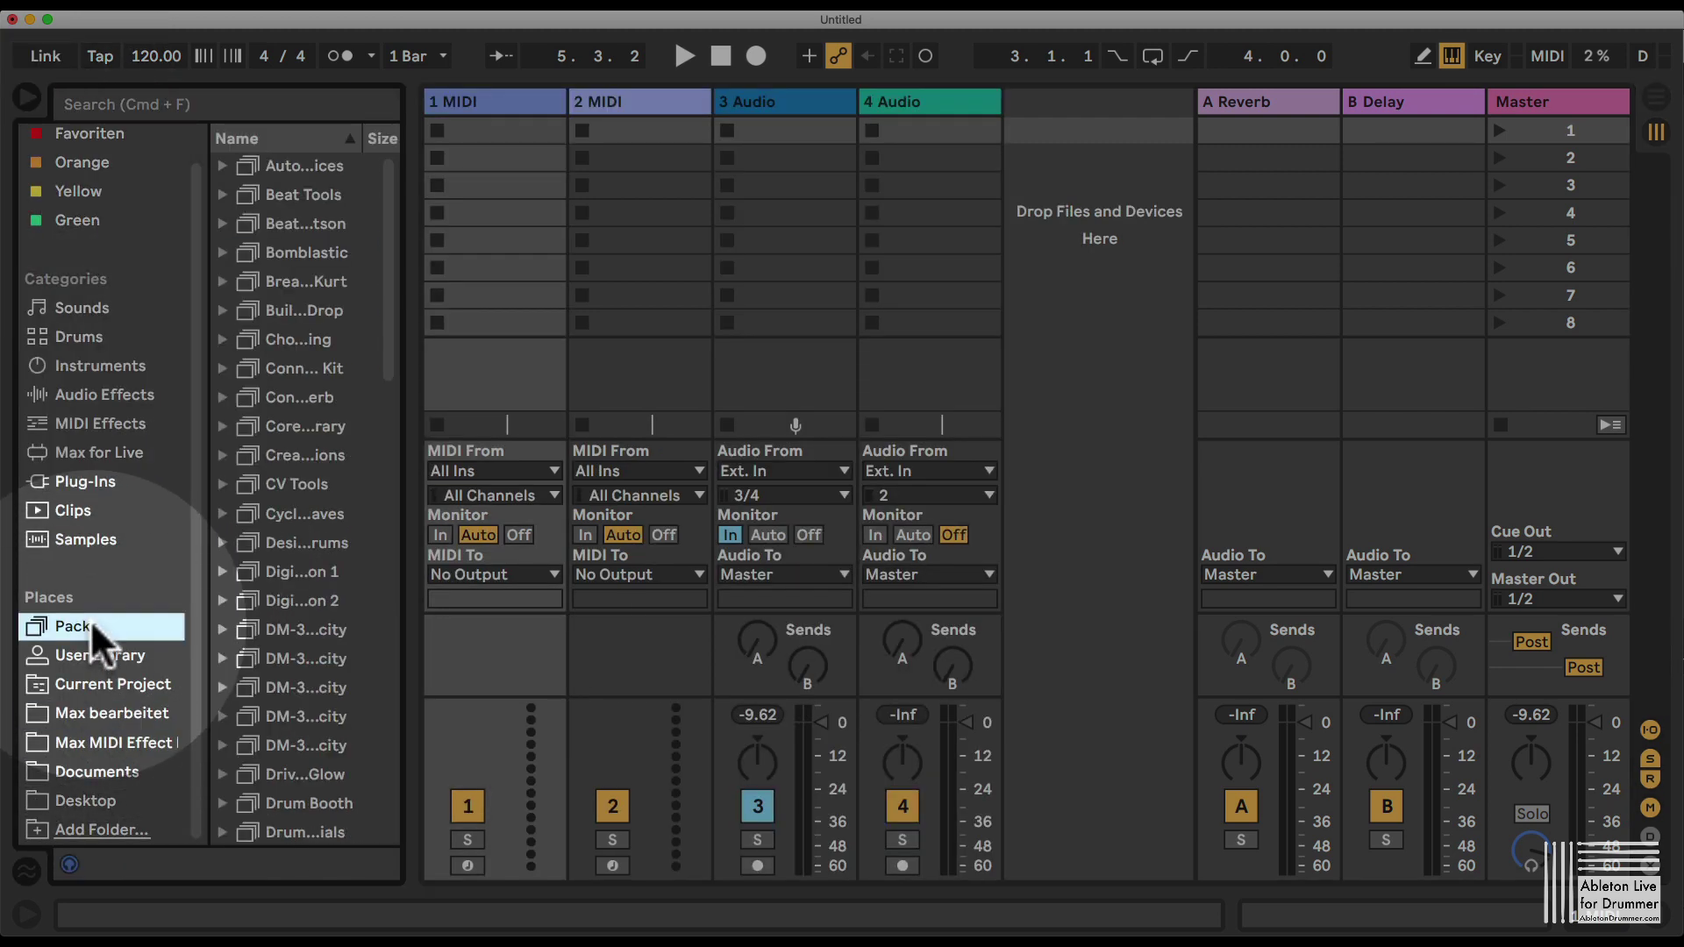
drag(409, 528, 738, 522)
click(349, 103)
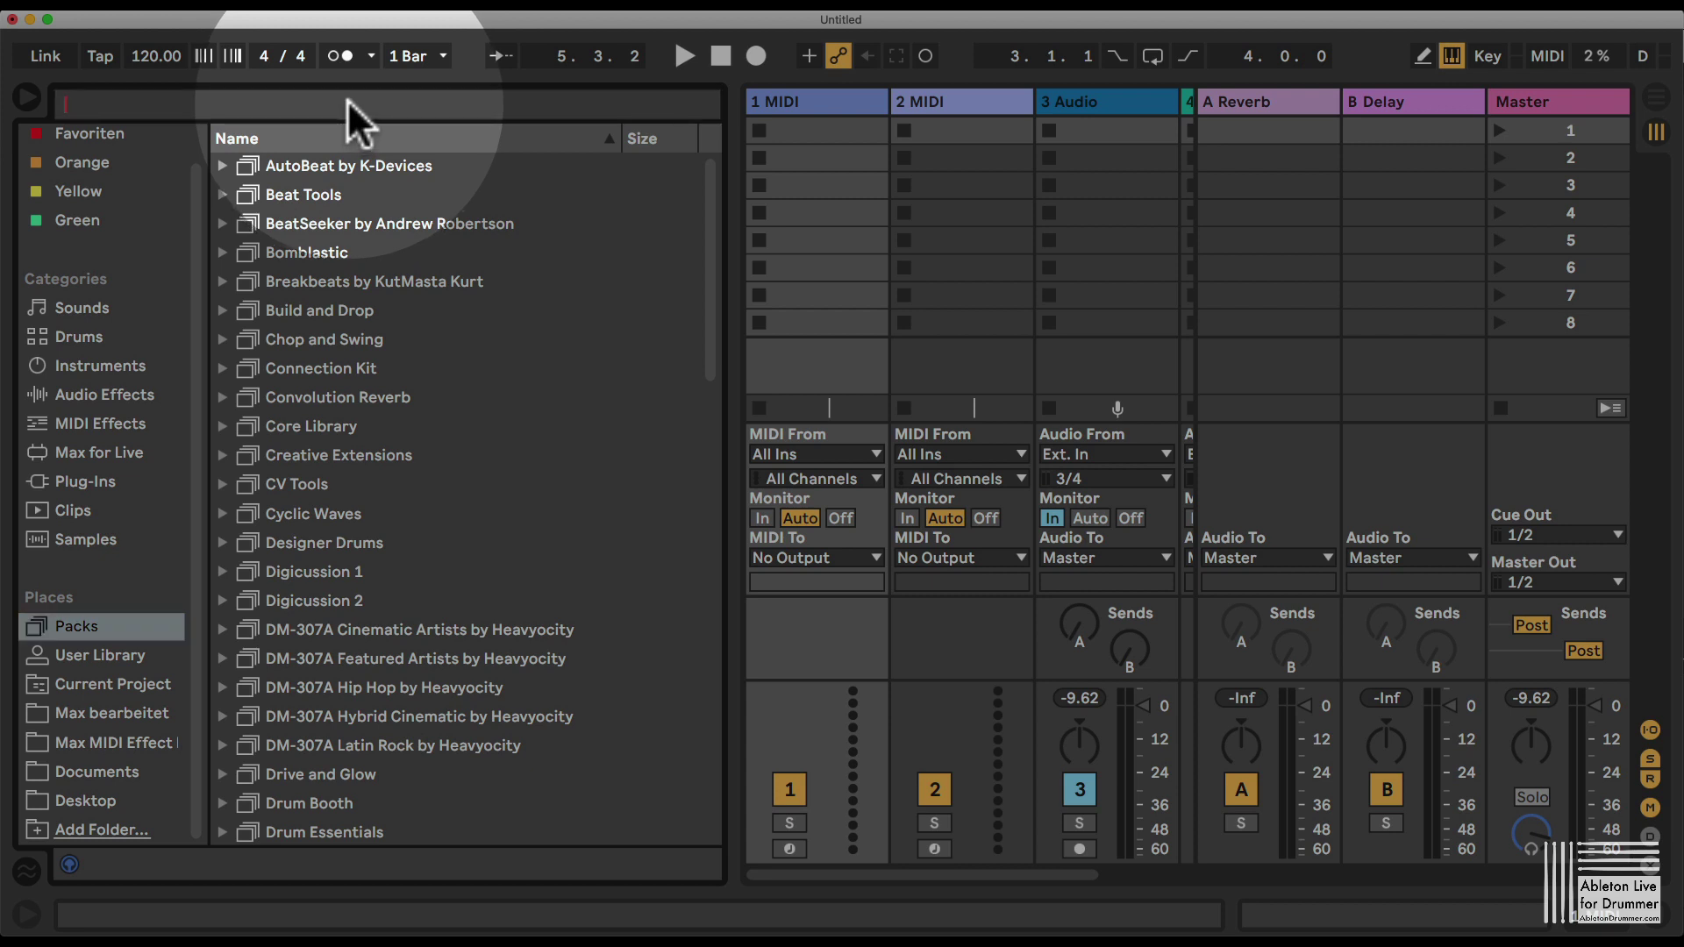
text(volc)
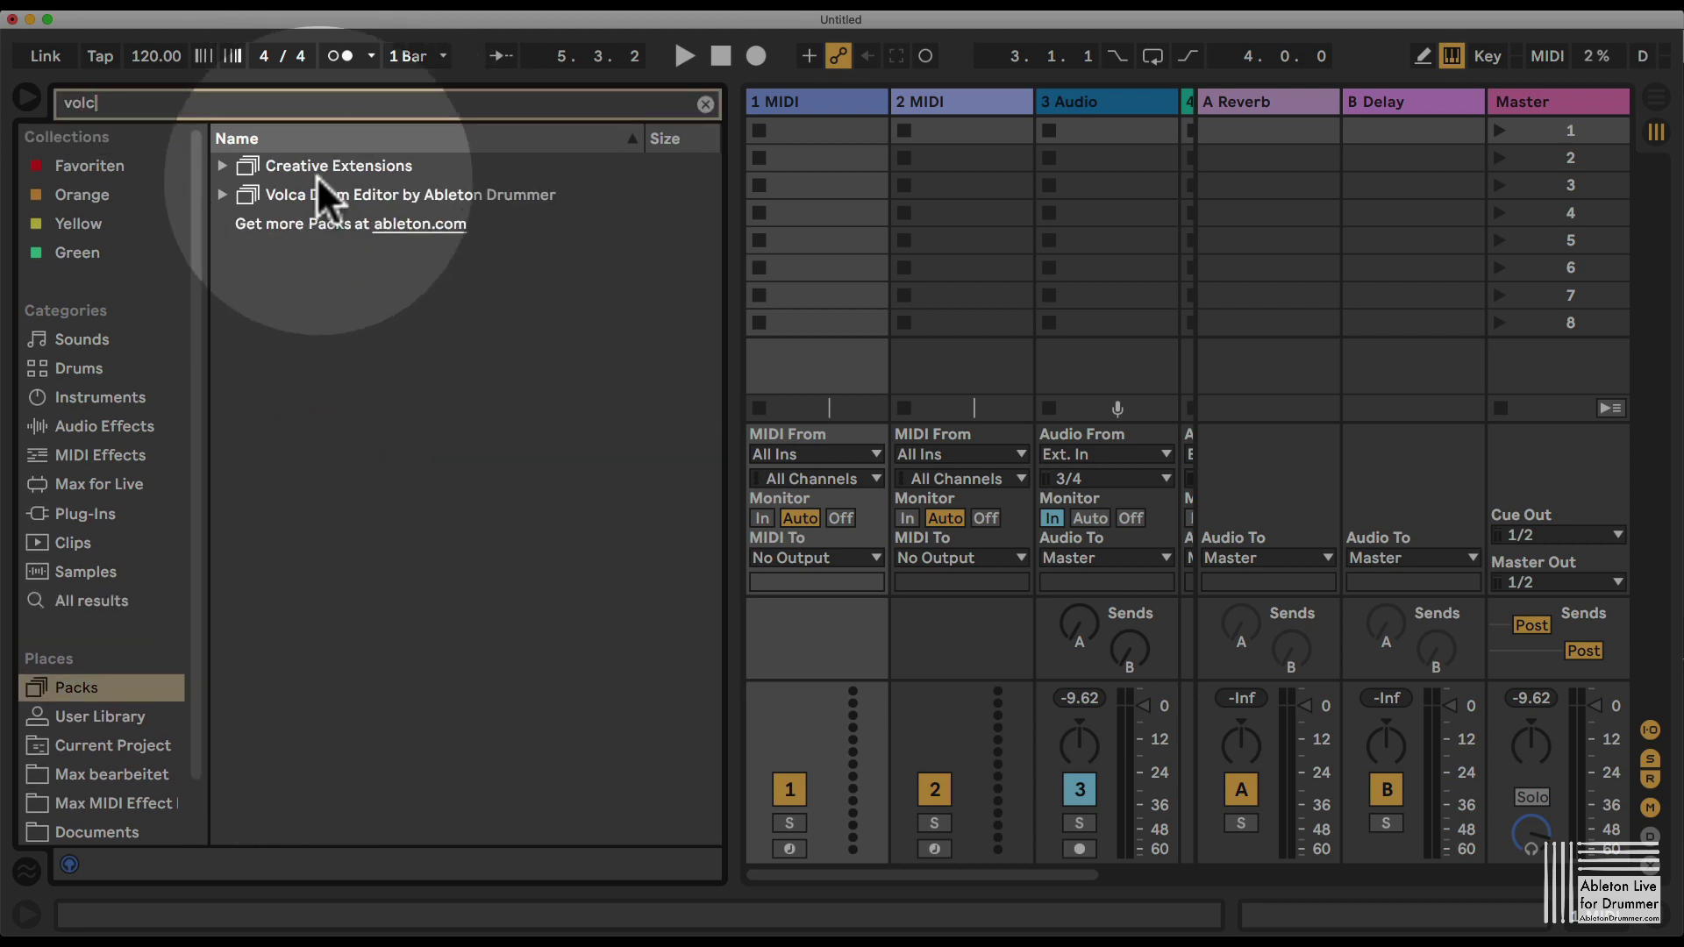
click(222, 193)
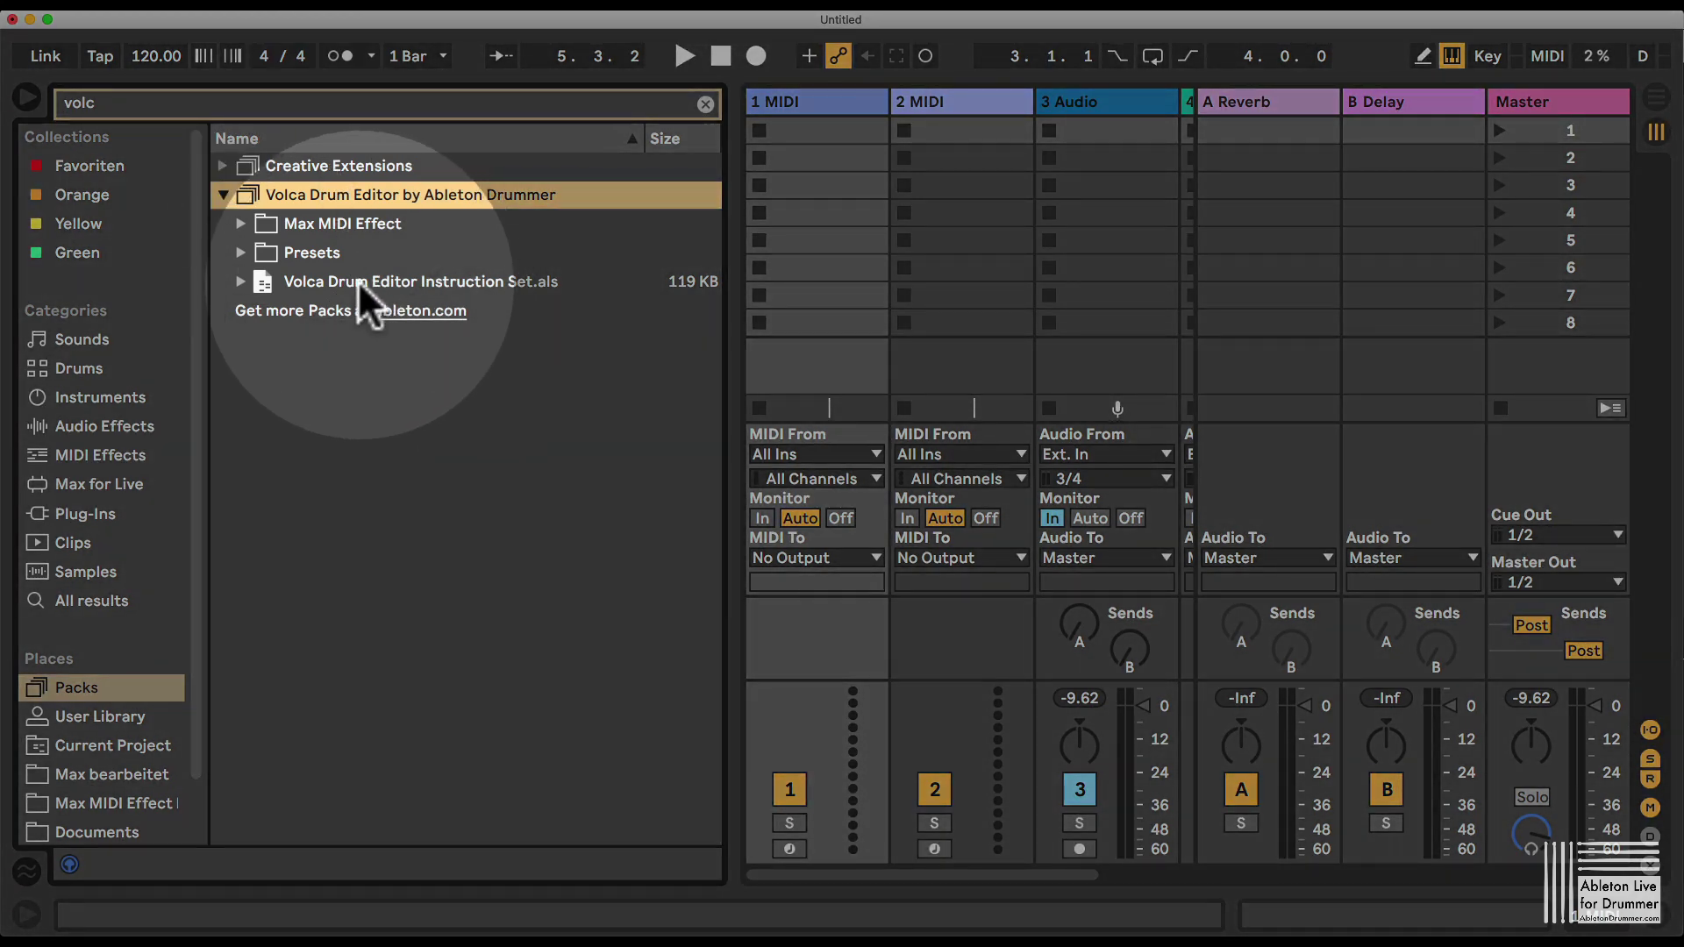
double_click(358, 281)
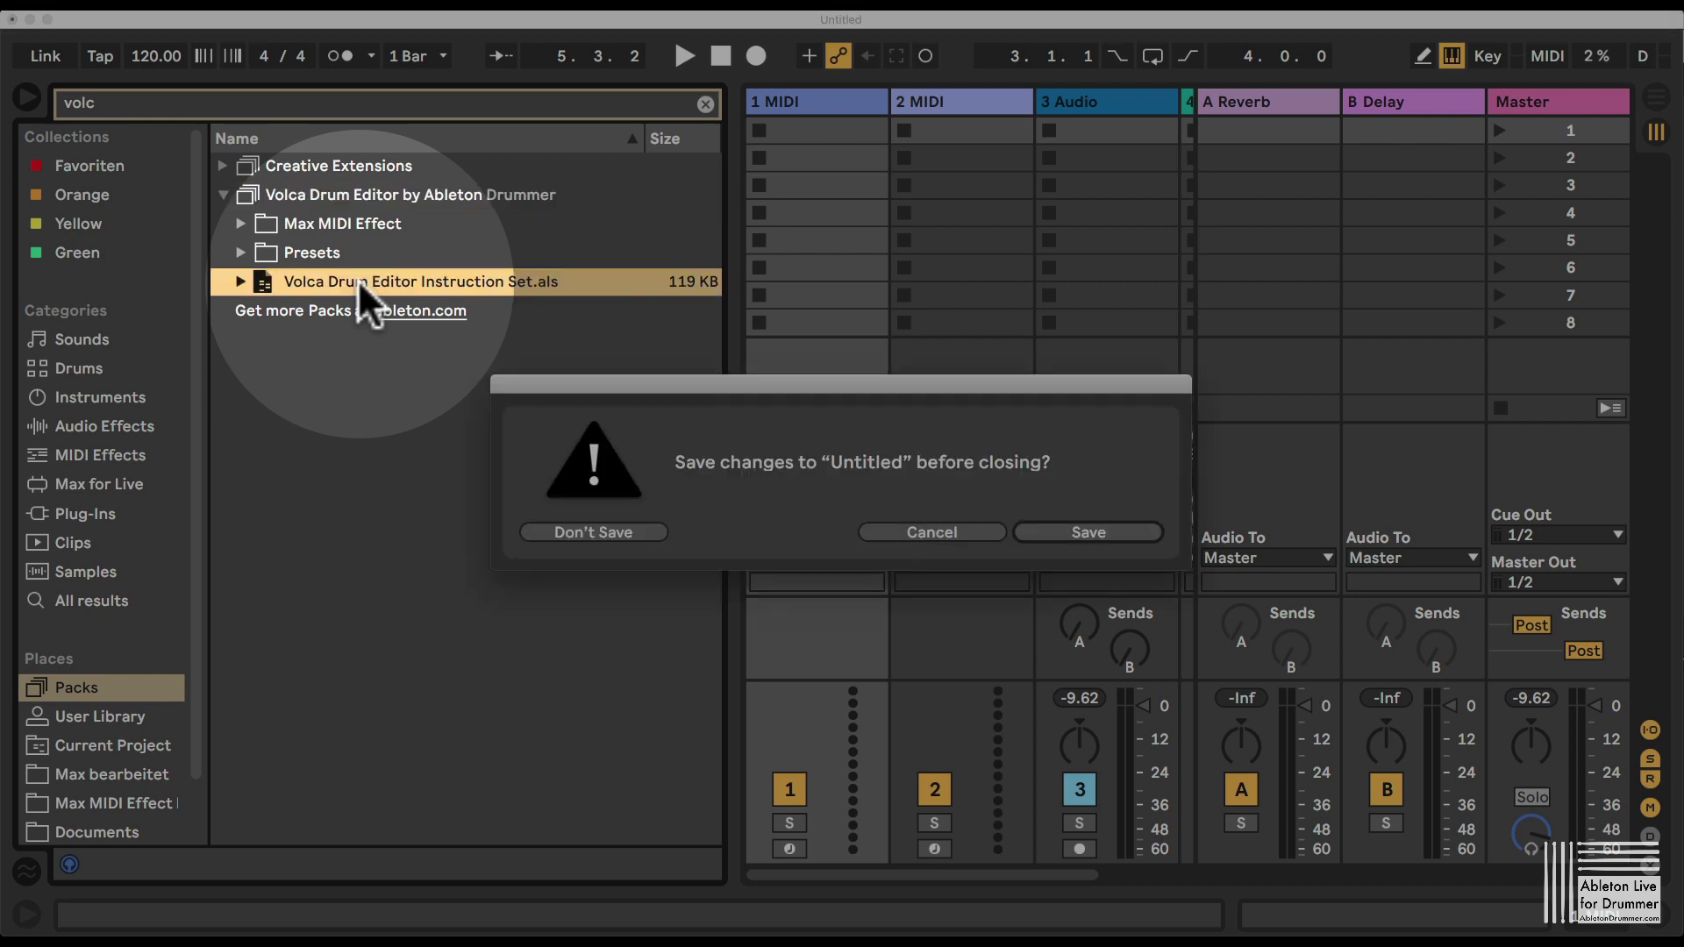
- Discard the untitled set's changes, clear the pack search and hide the browser
click(613, 537)
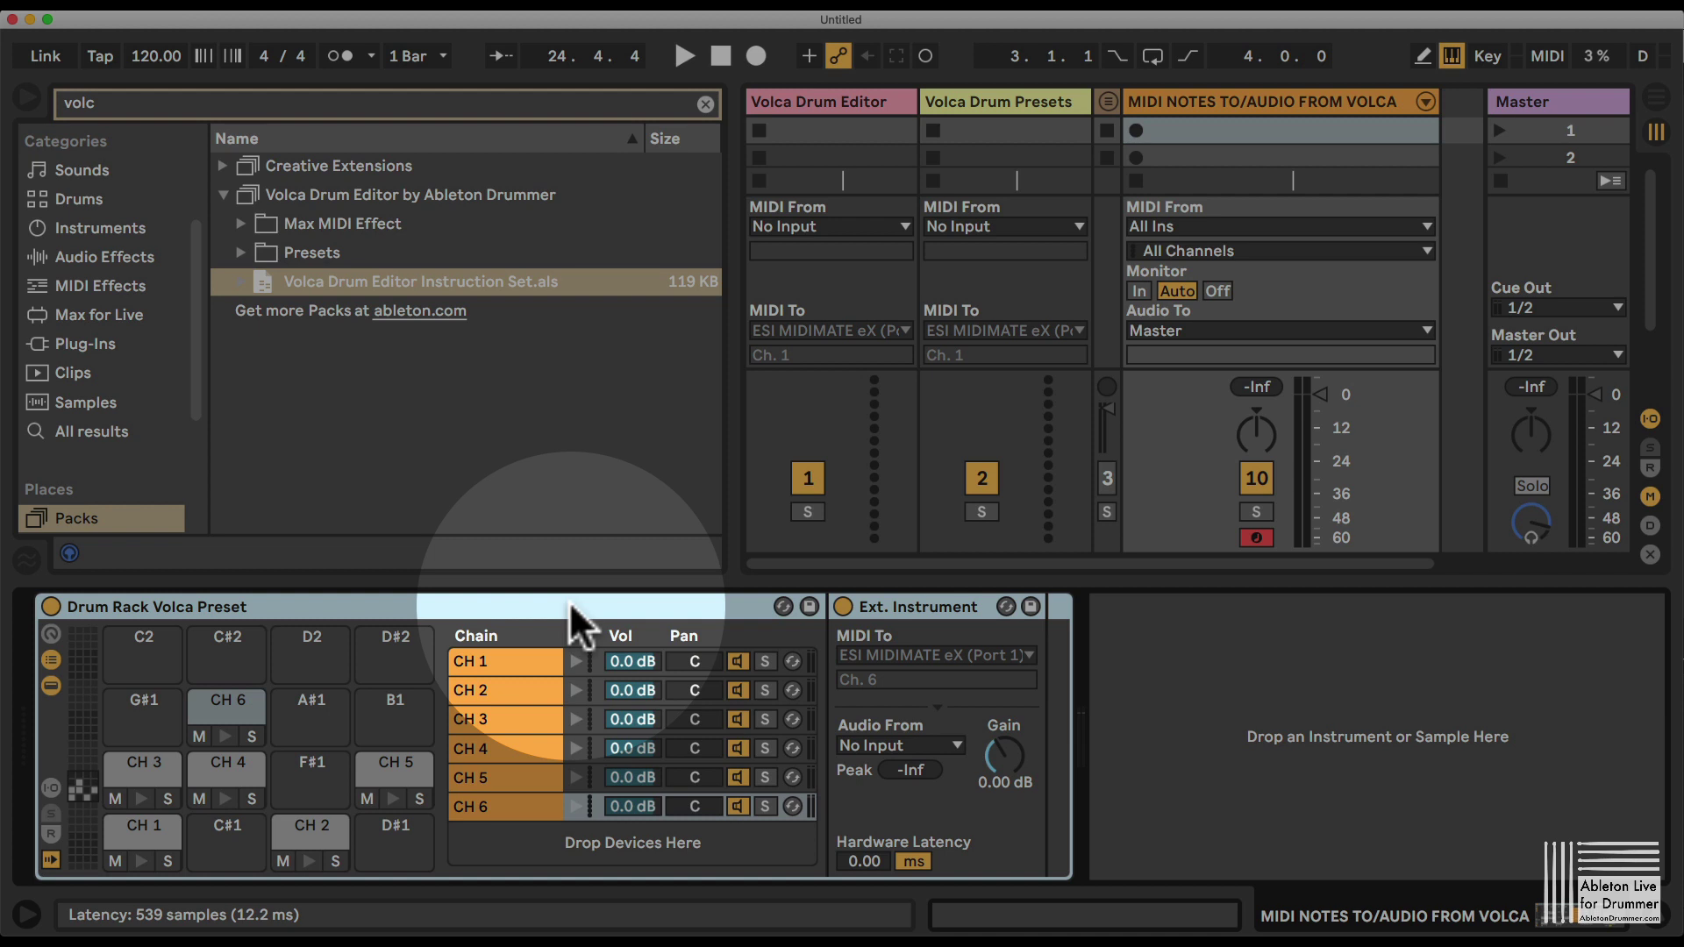
click(705, 104)
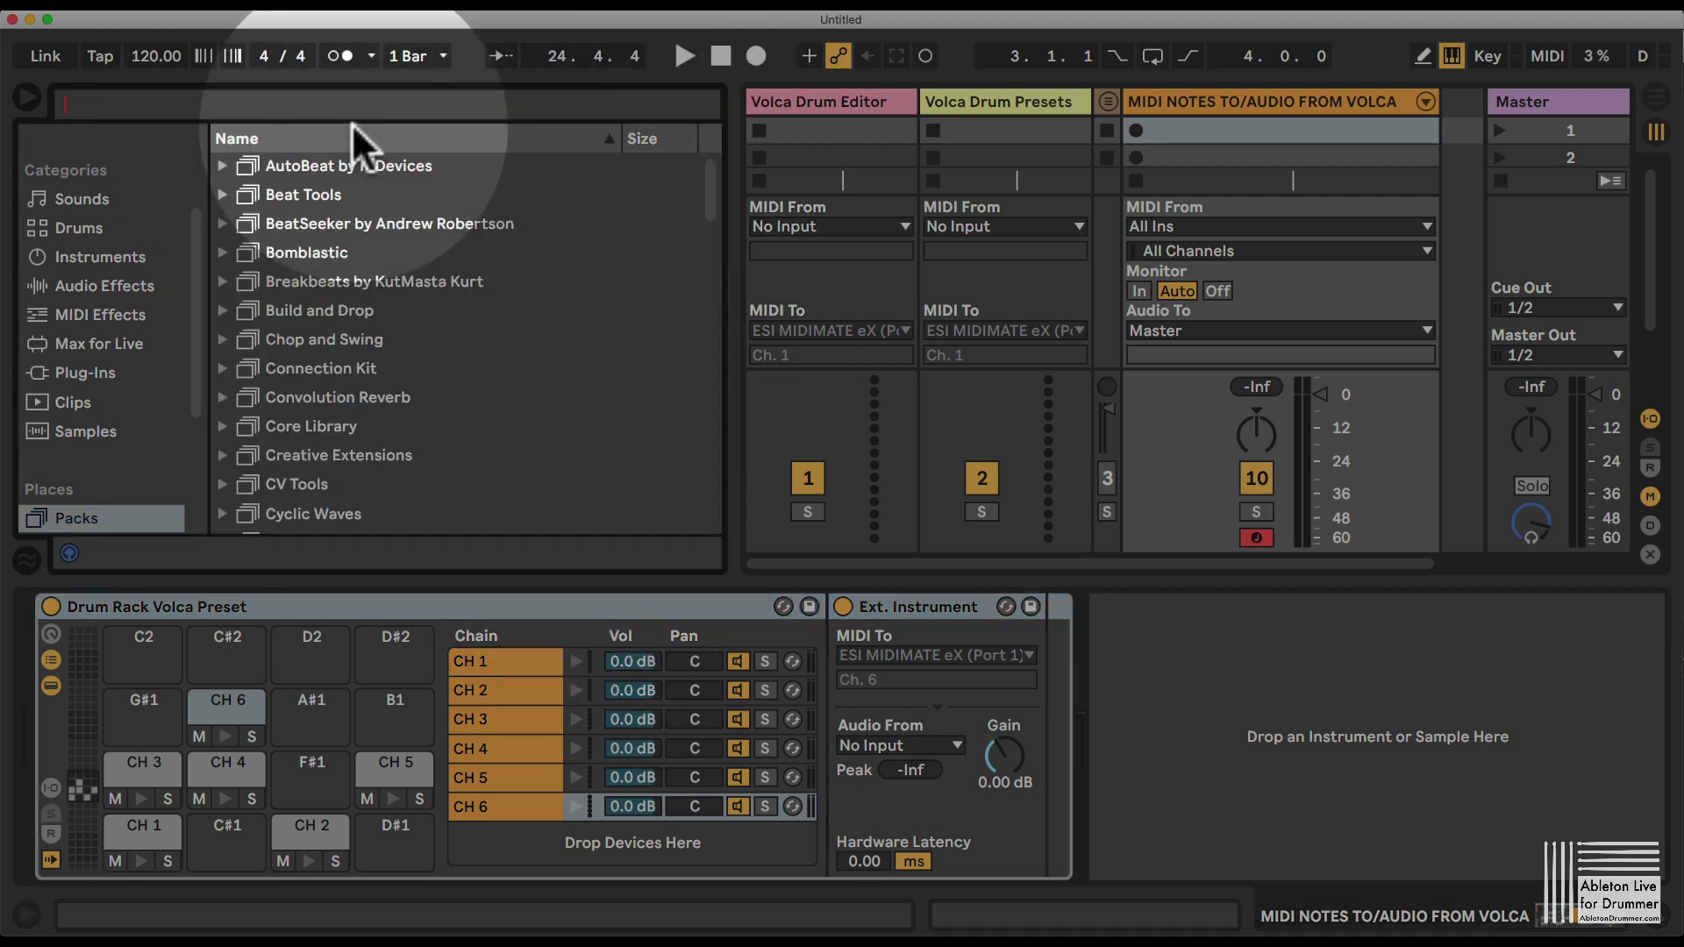
click(26, 97)
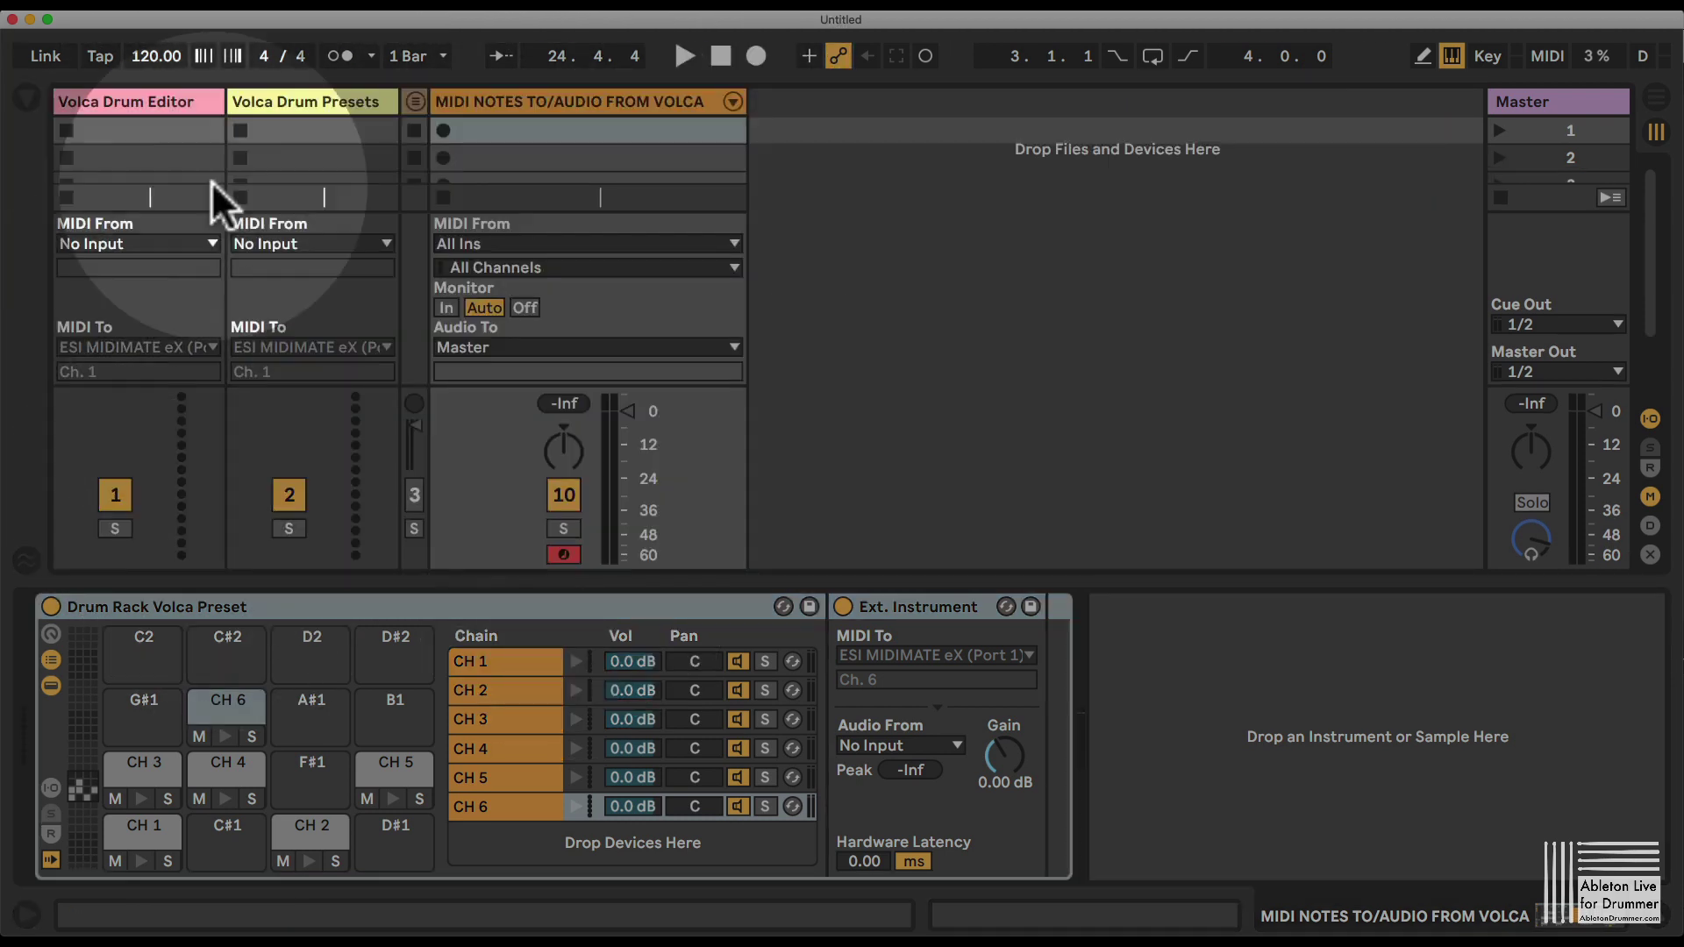
- Inspect the devices on Volca Drum Editor, Volca Drum Presets and the MIDI NOTES TO AUDIO group
click(138, 101)
click(319, 101)
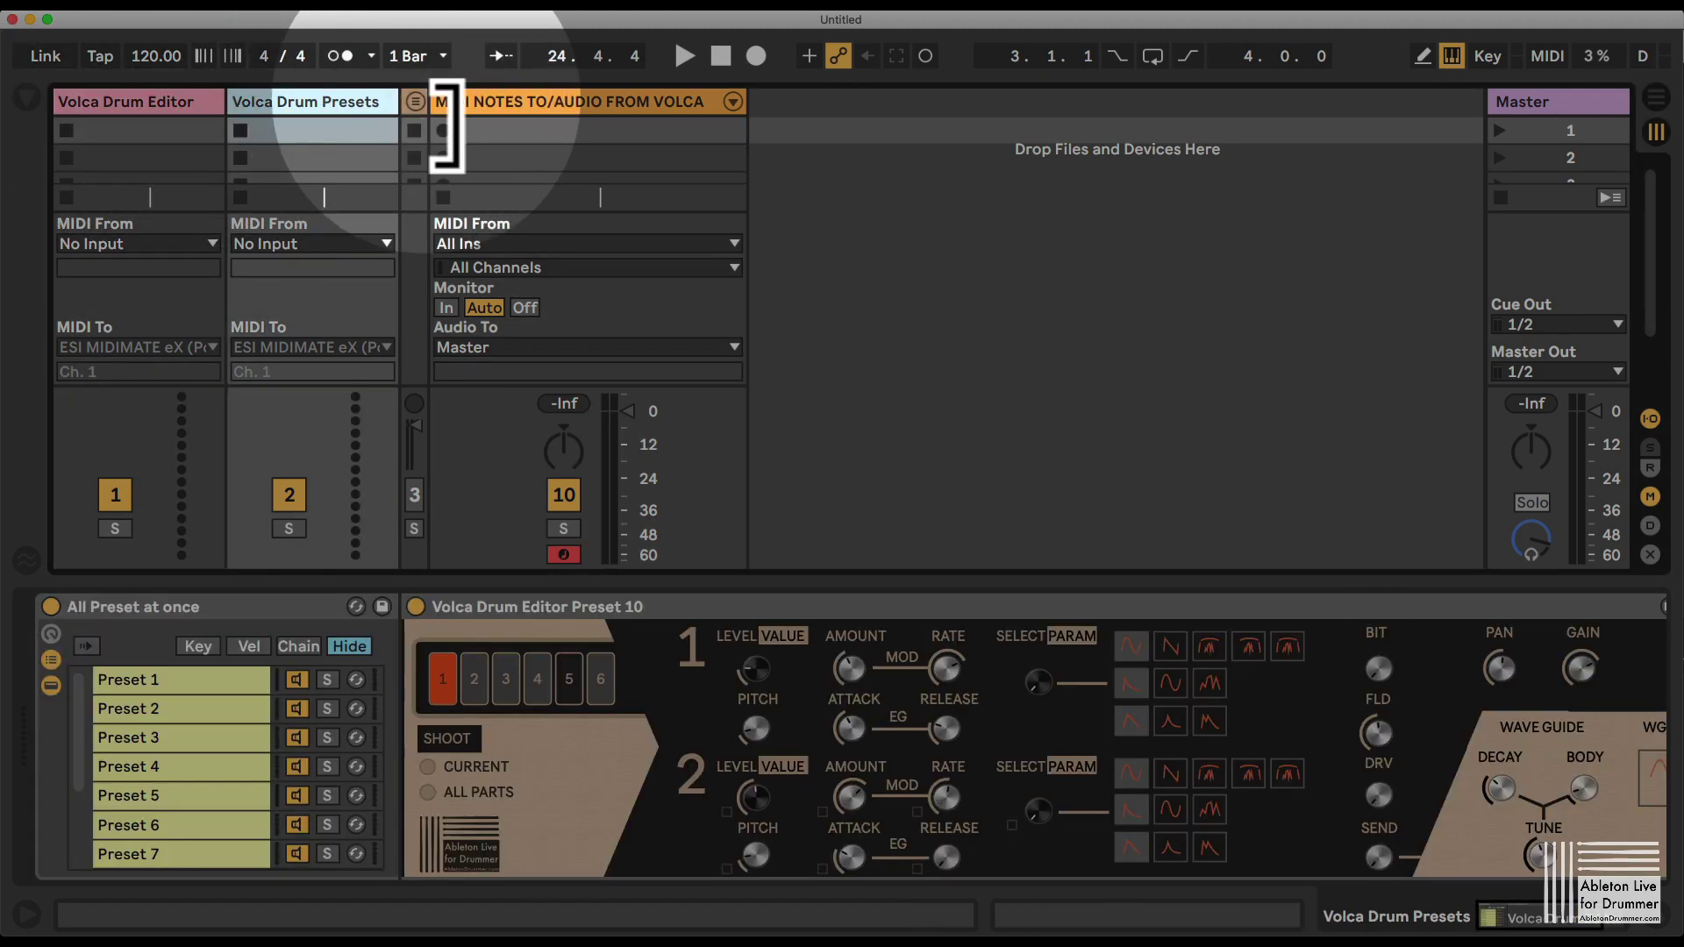
click(416, 101)
click(414, 107)
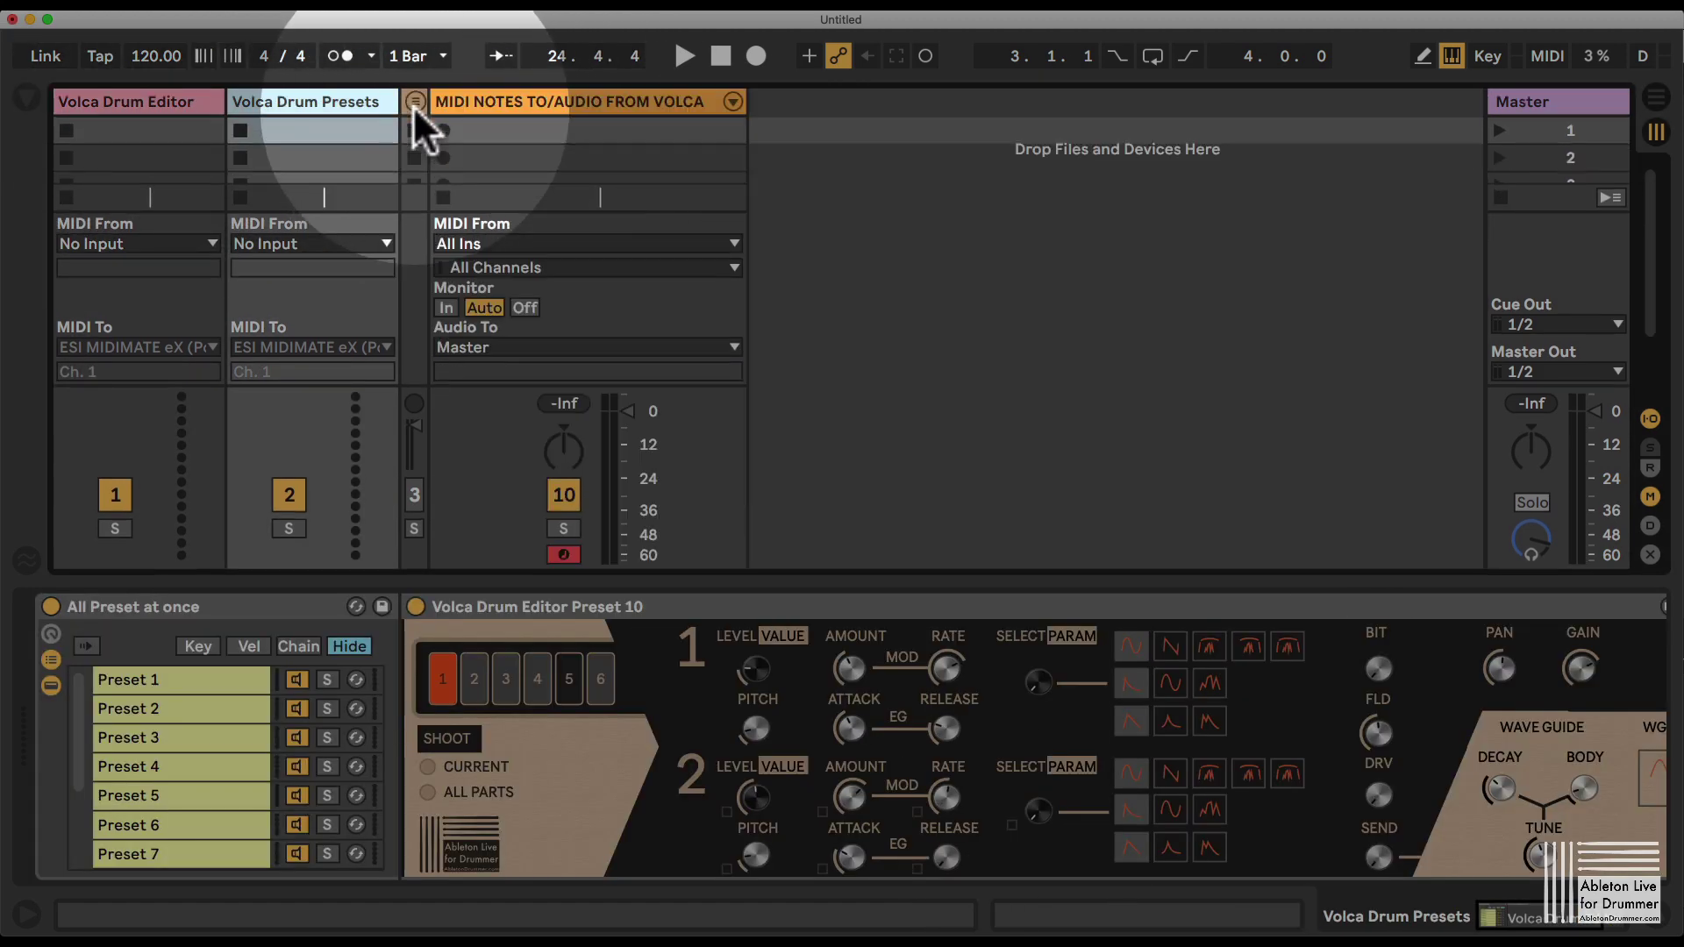
click(539, 96)
click(136, 101)
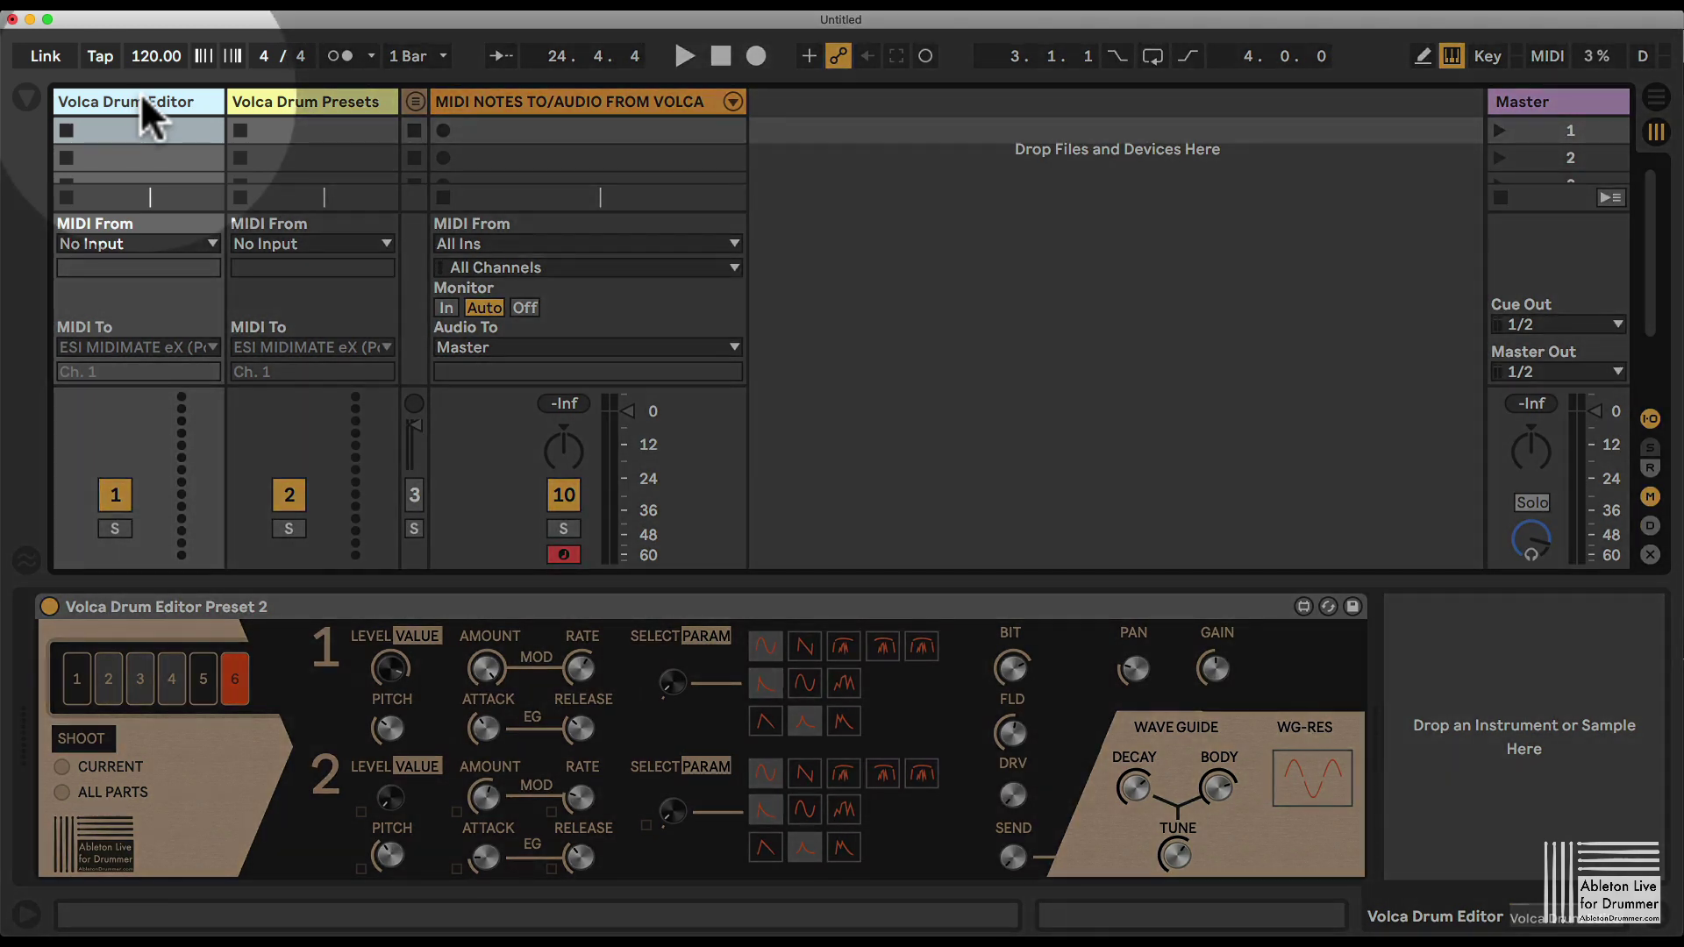
click(298, 102)
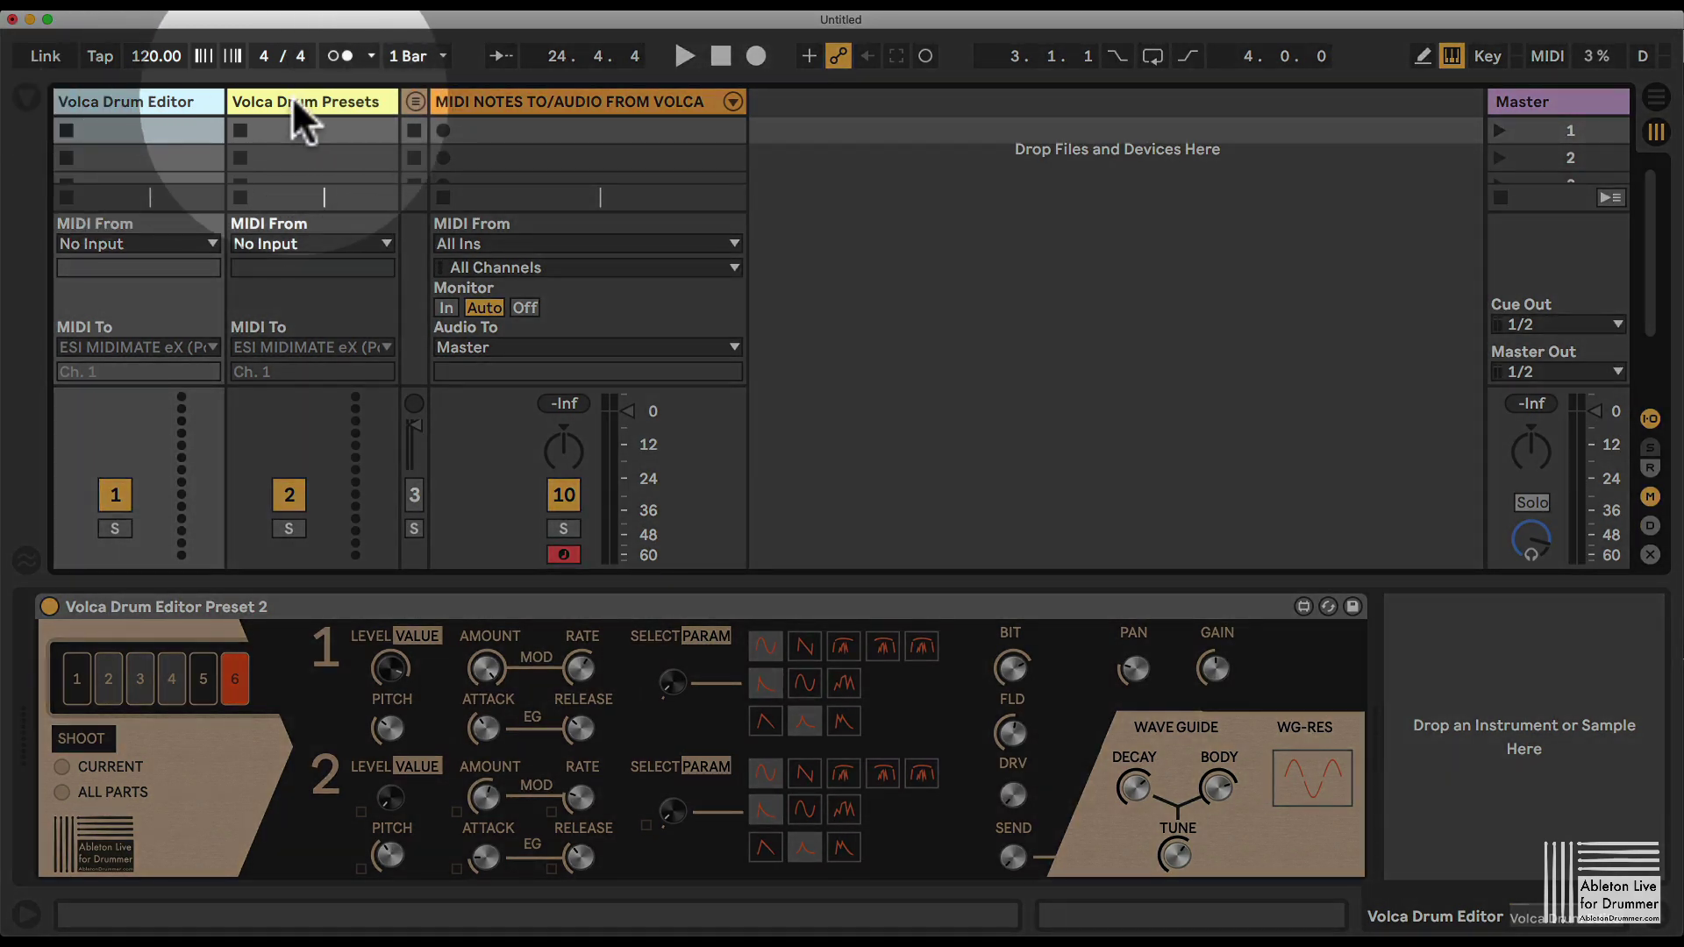
click(134, 101)
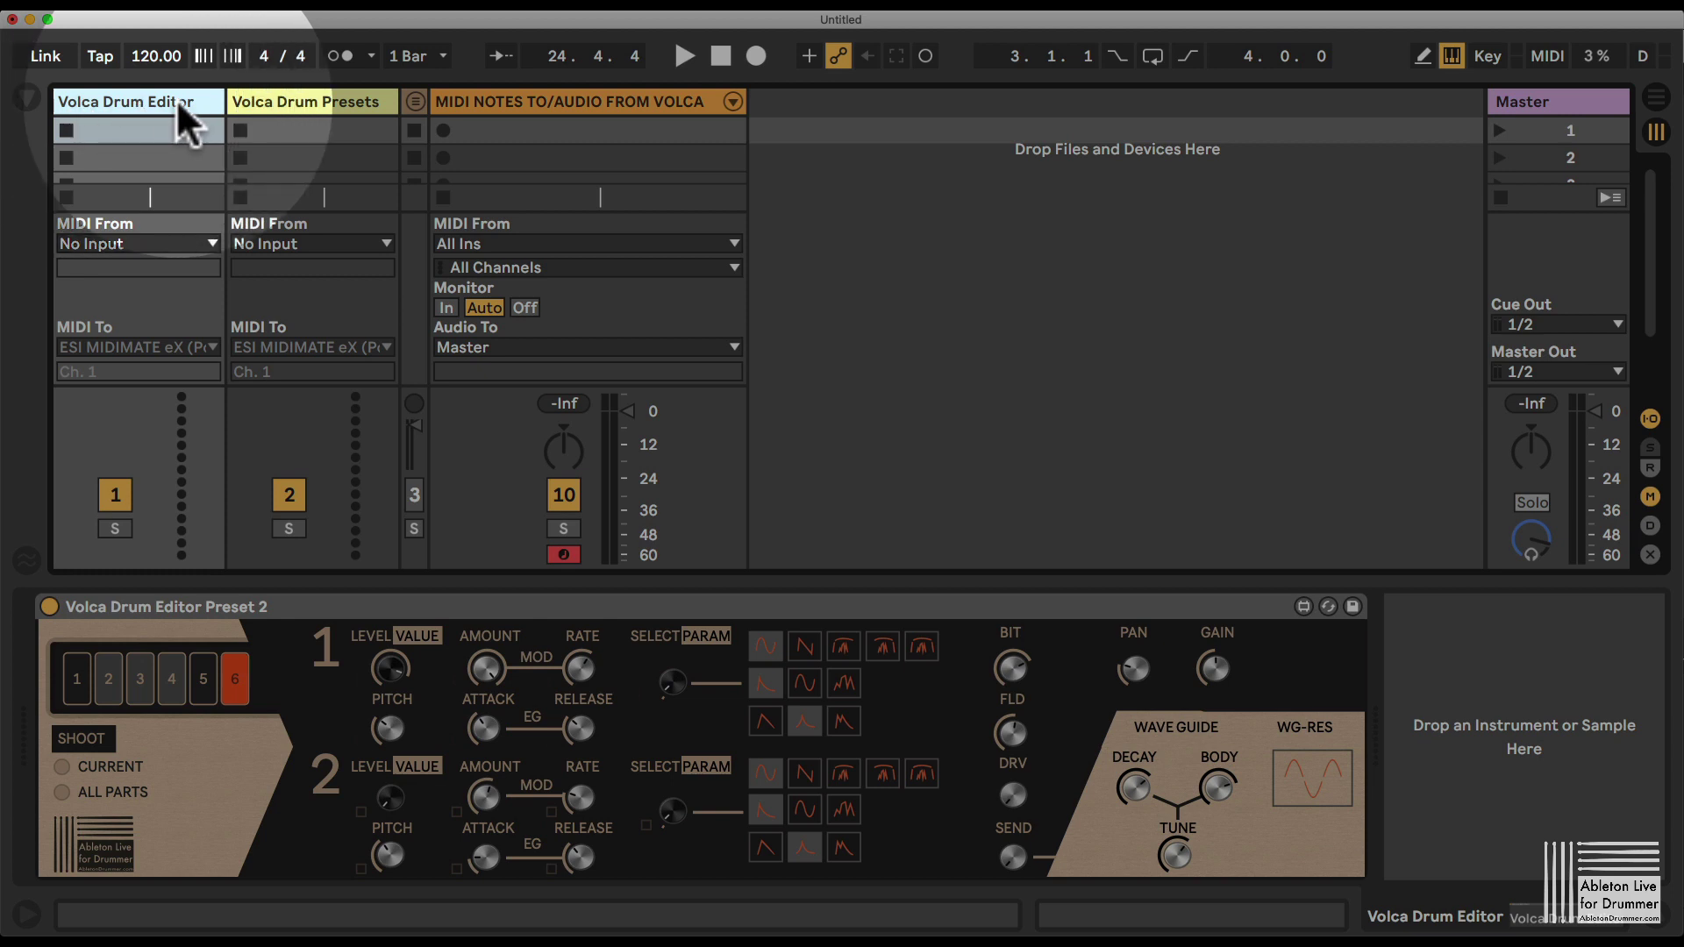
click(281, 609)
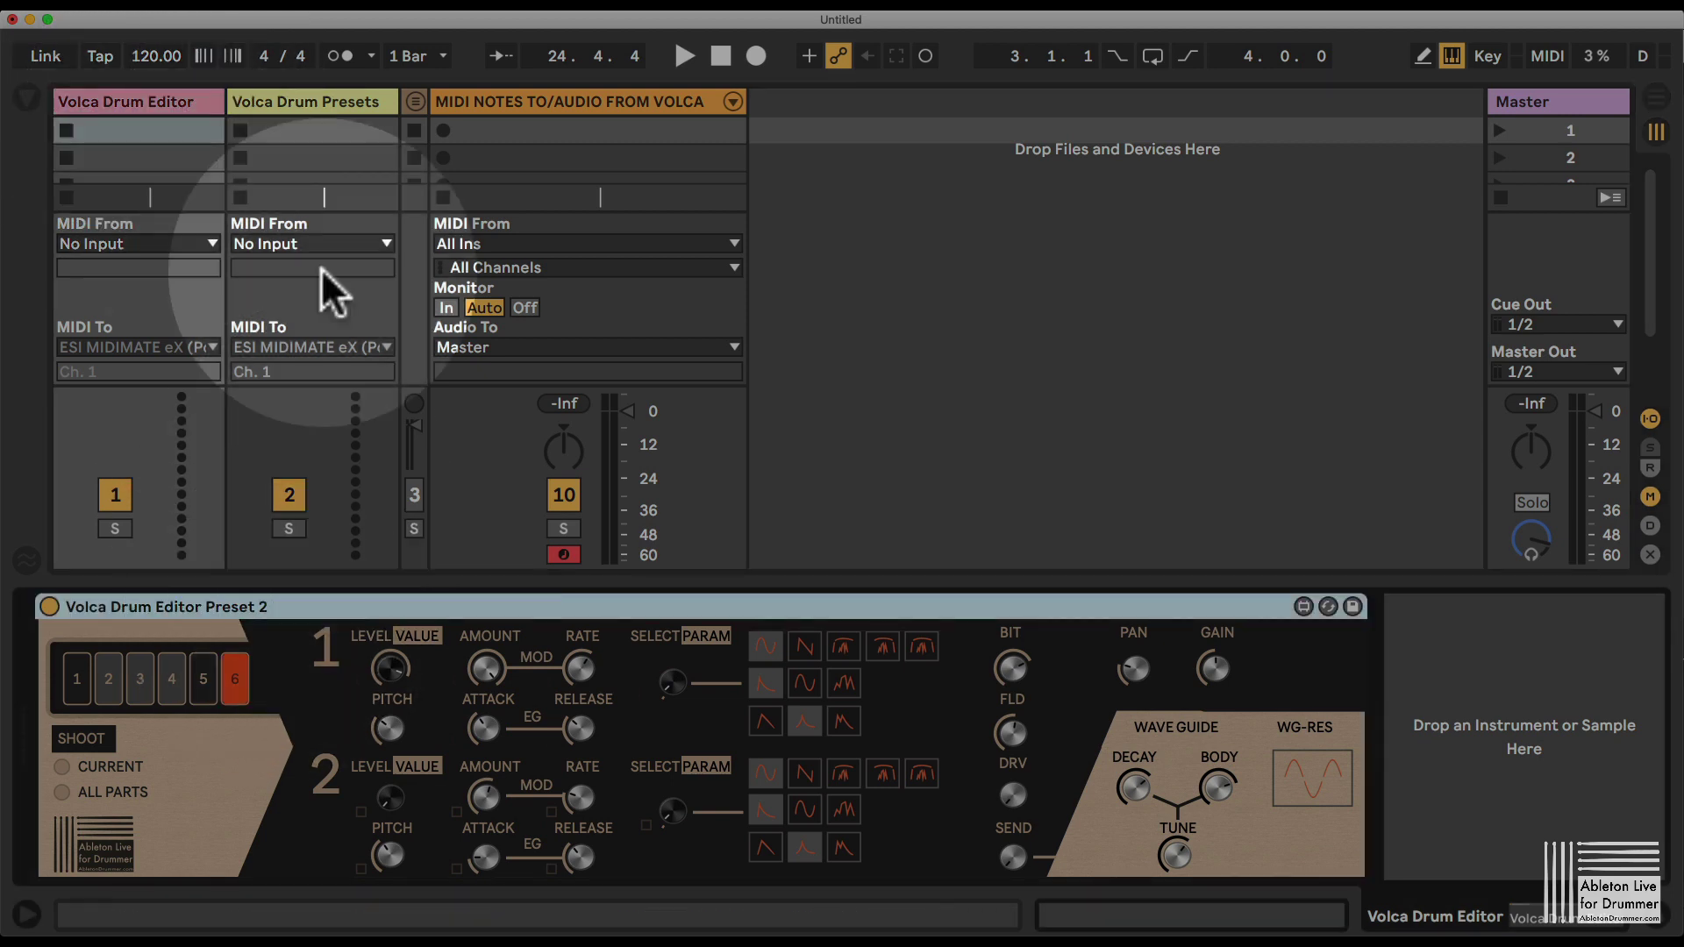
click(308, 102)
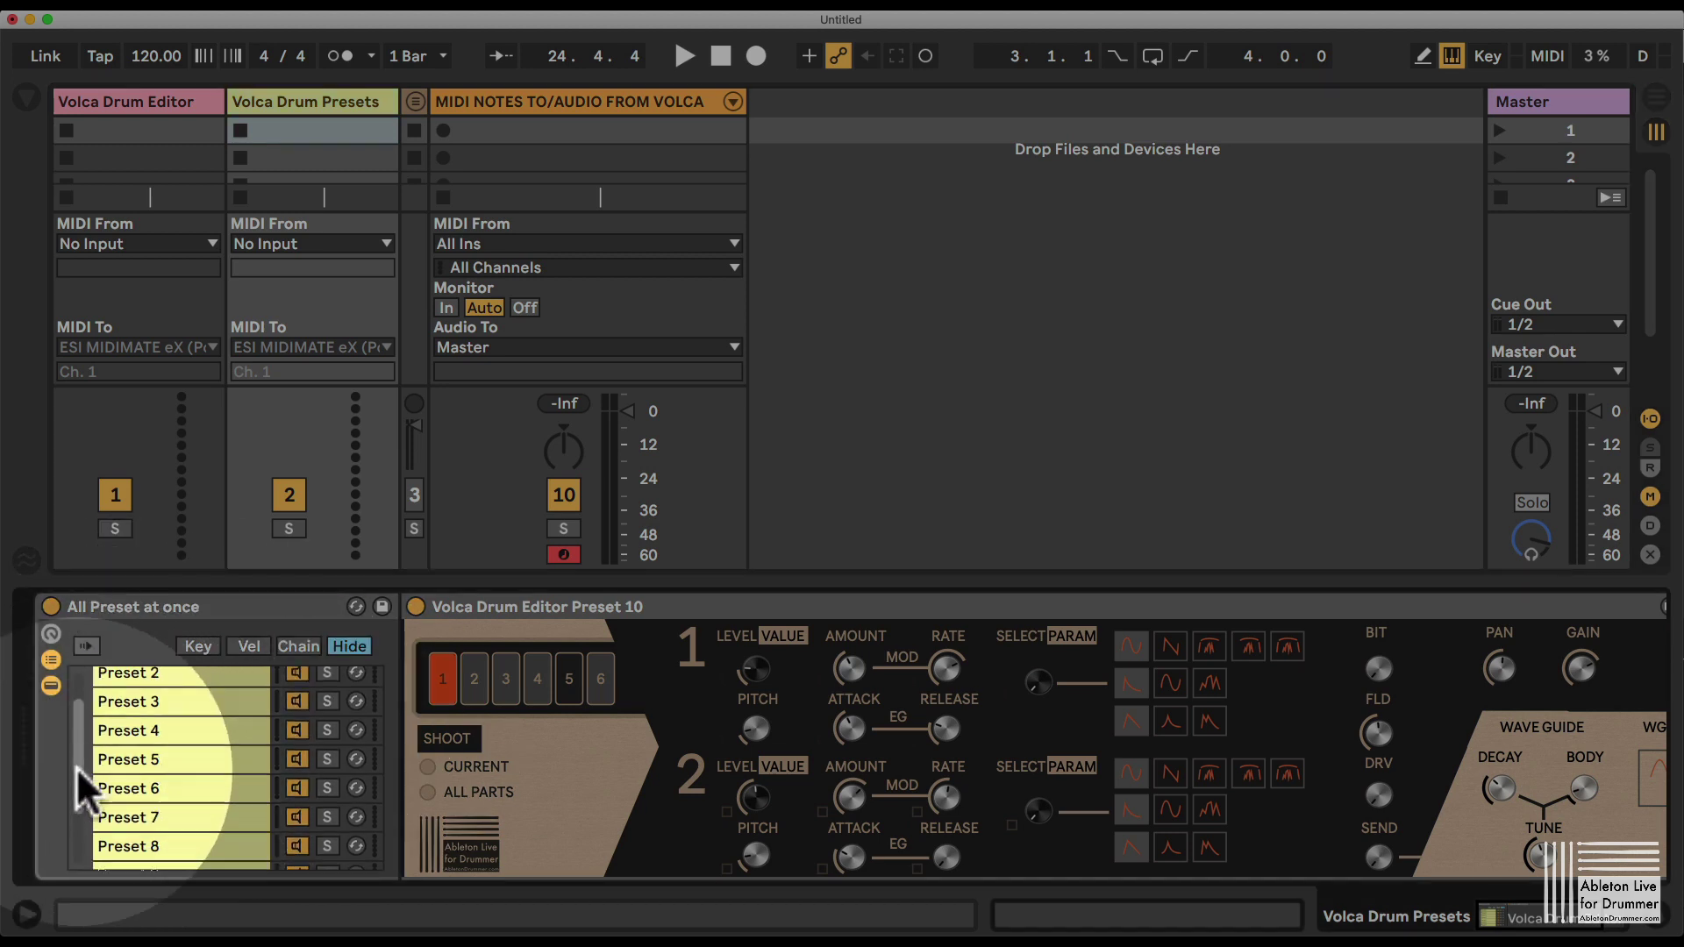
scroll(76, 766, down, 5)
scroll(82, 788, up, 5)
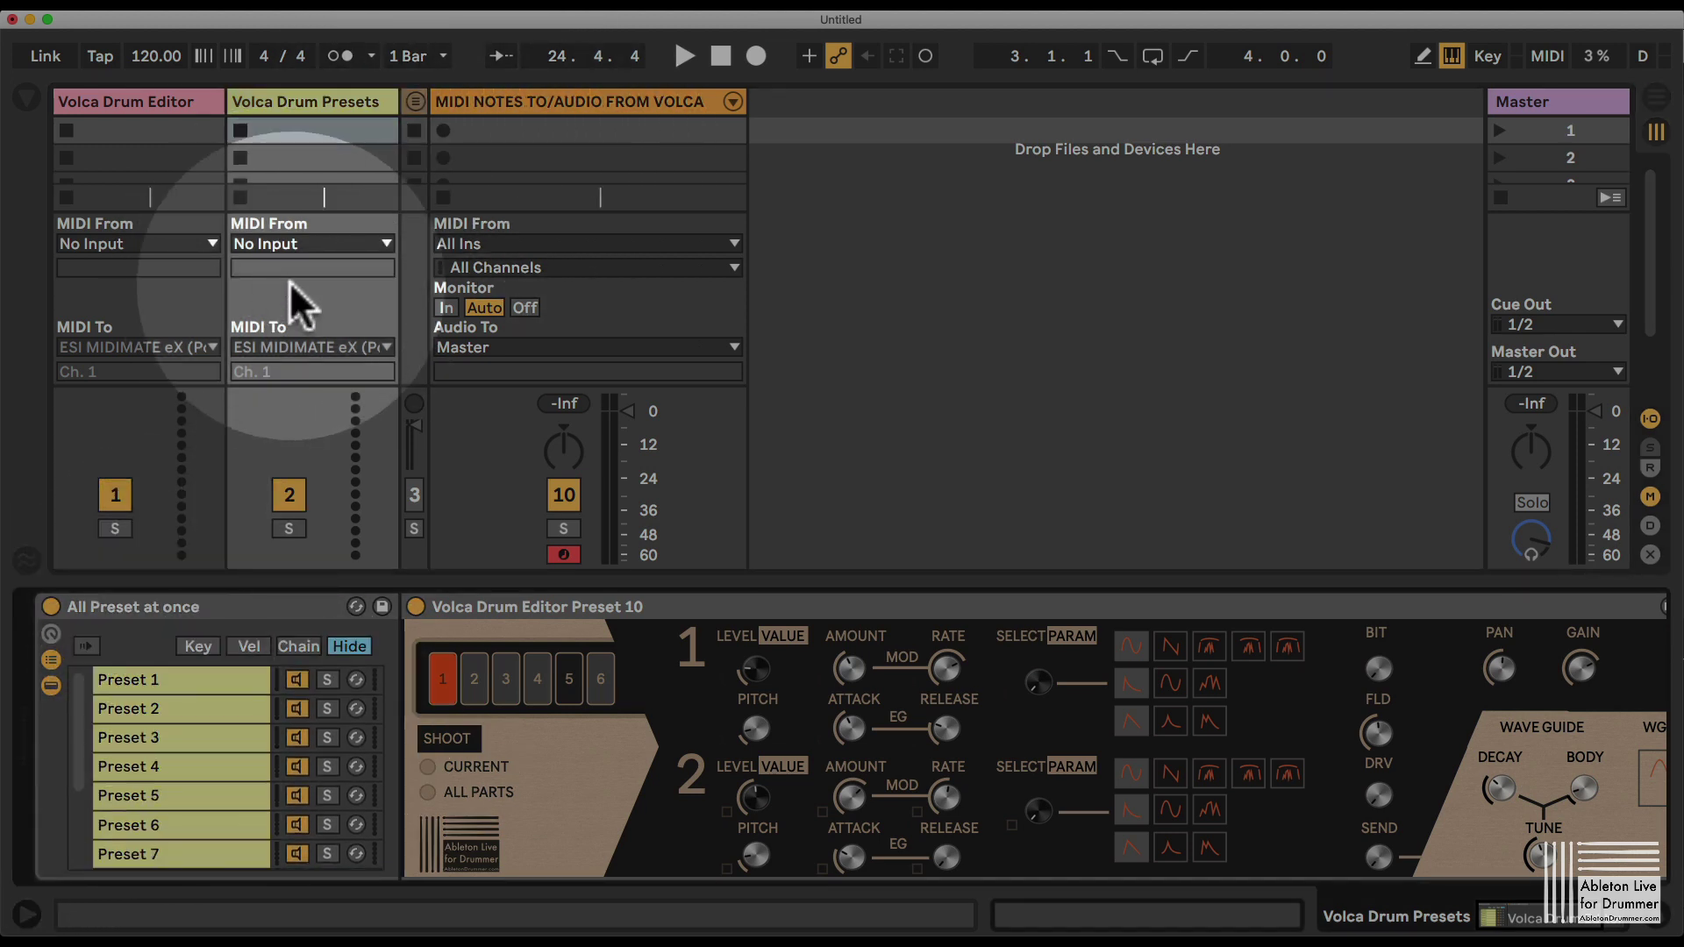
- Unfold the group, review the CH 1–CH 6 receive devices, then fold it and select the group track
click(415, 101)
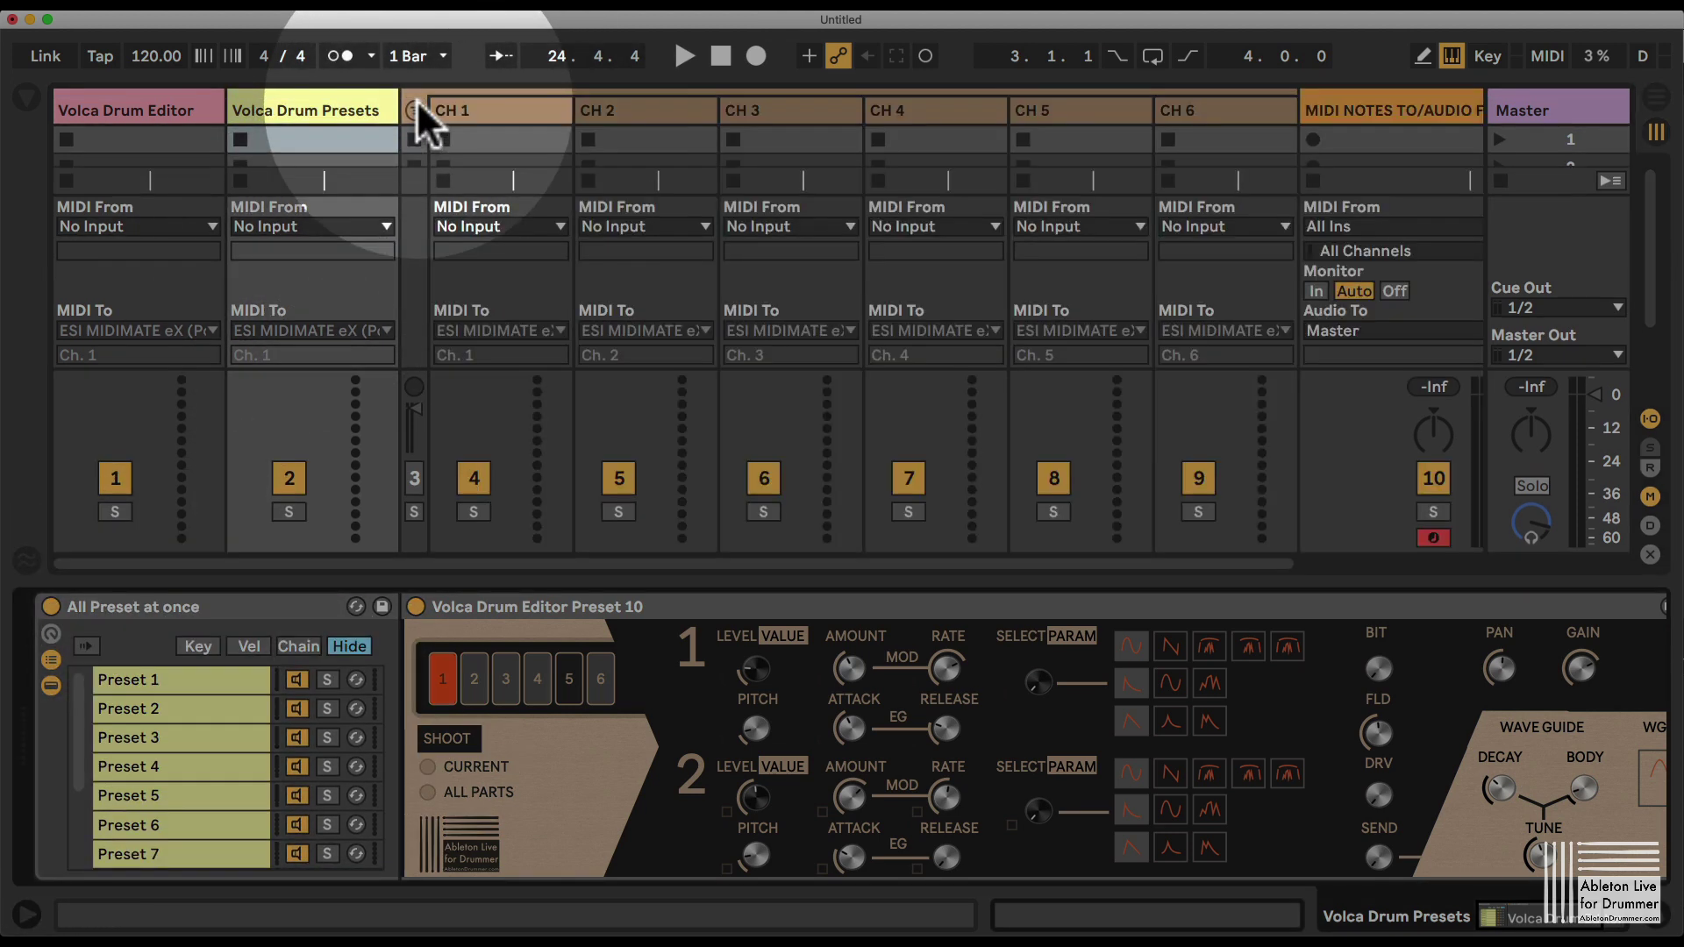
click(513, 127)
click(702, 136)
click(792, 141)
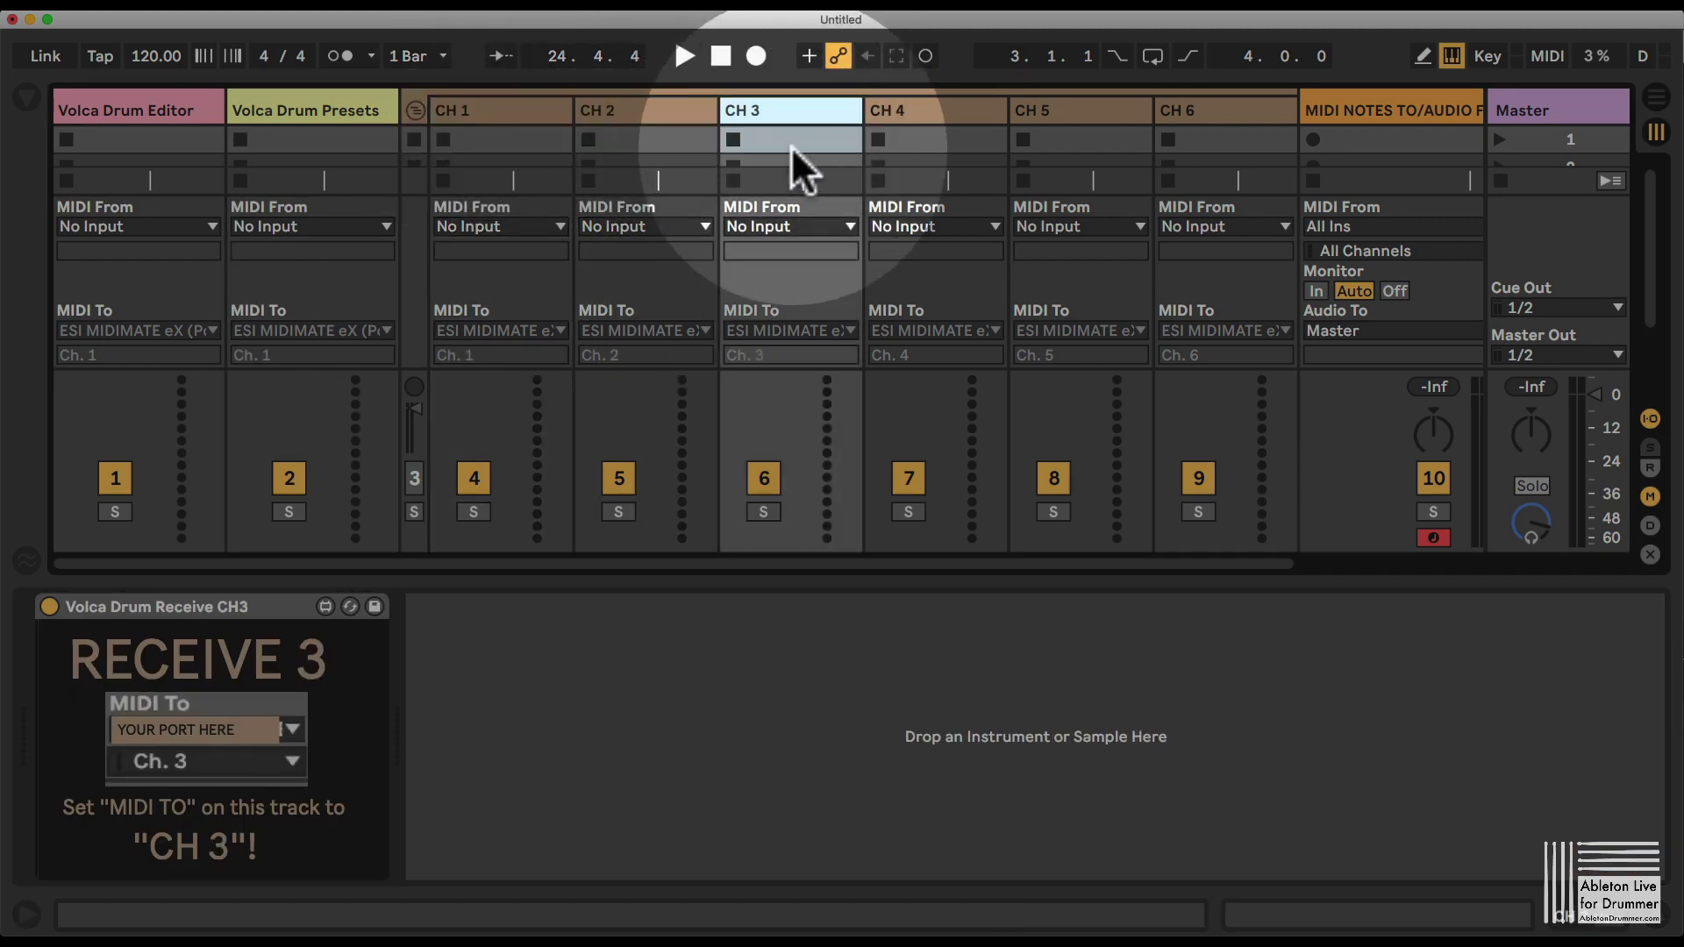
click(932, 110)
click(1053, 118)
click(1227, 133)
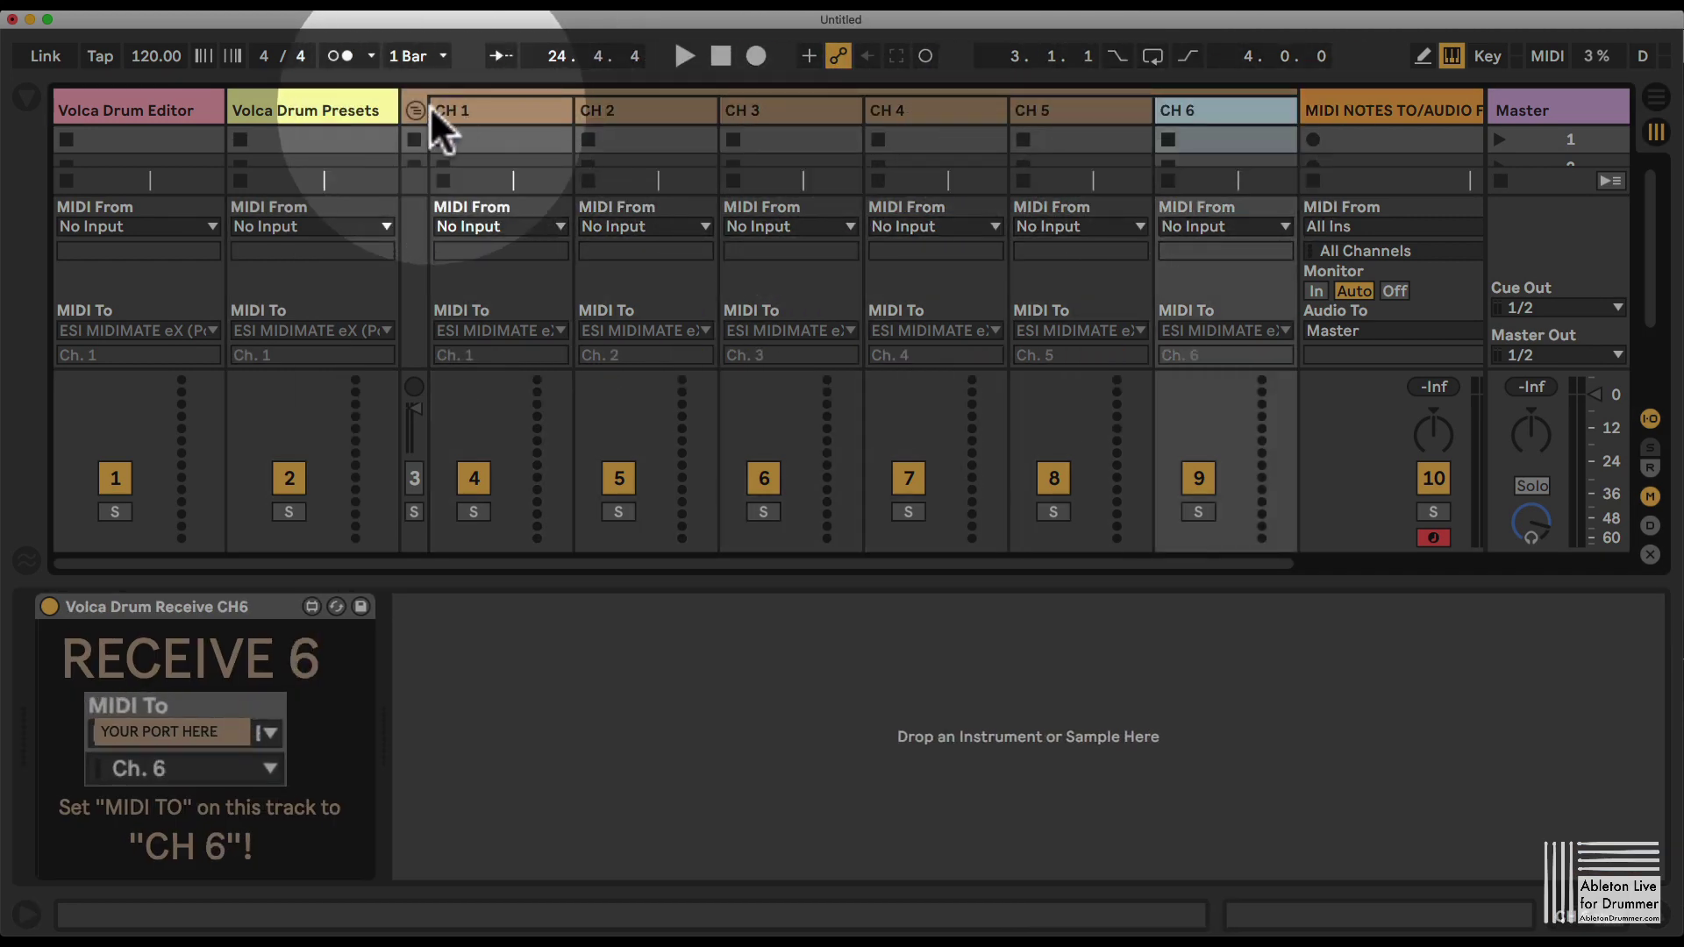
click(415, 107)
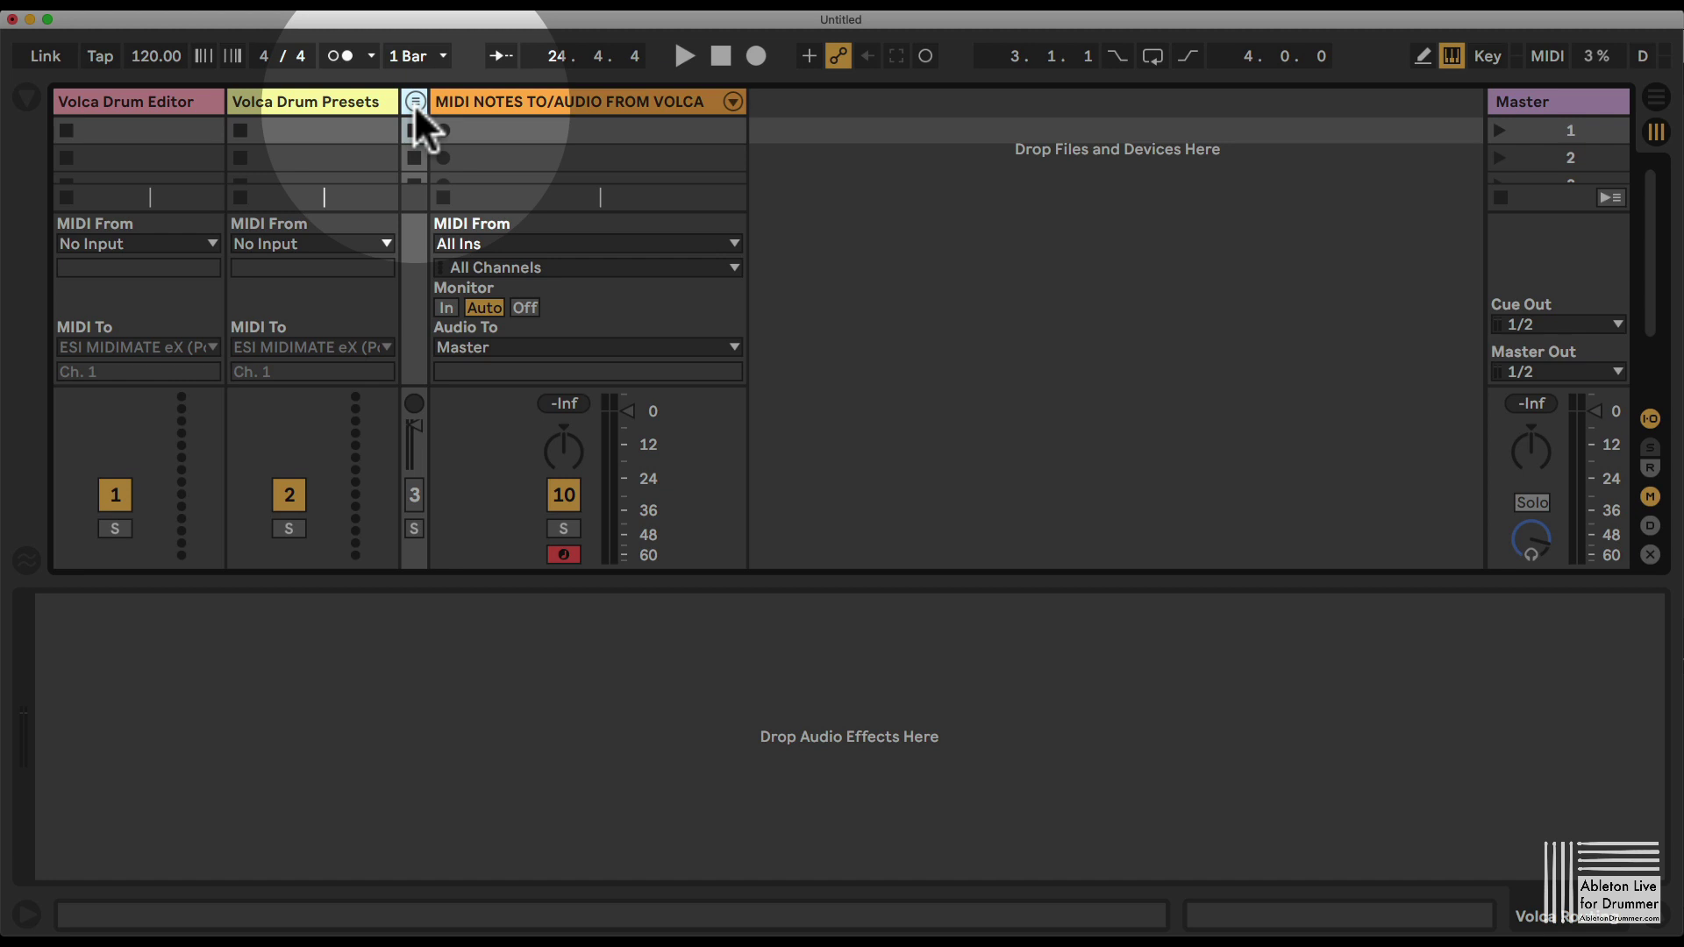
click(492, 100)
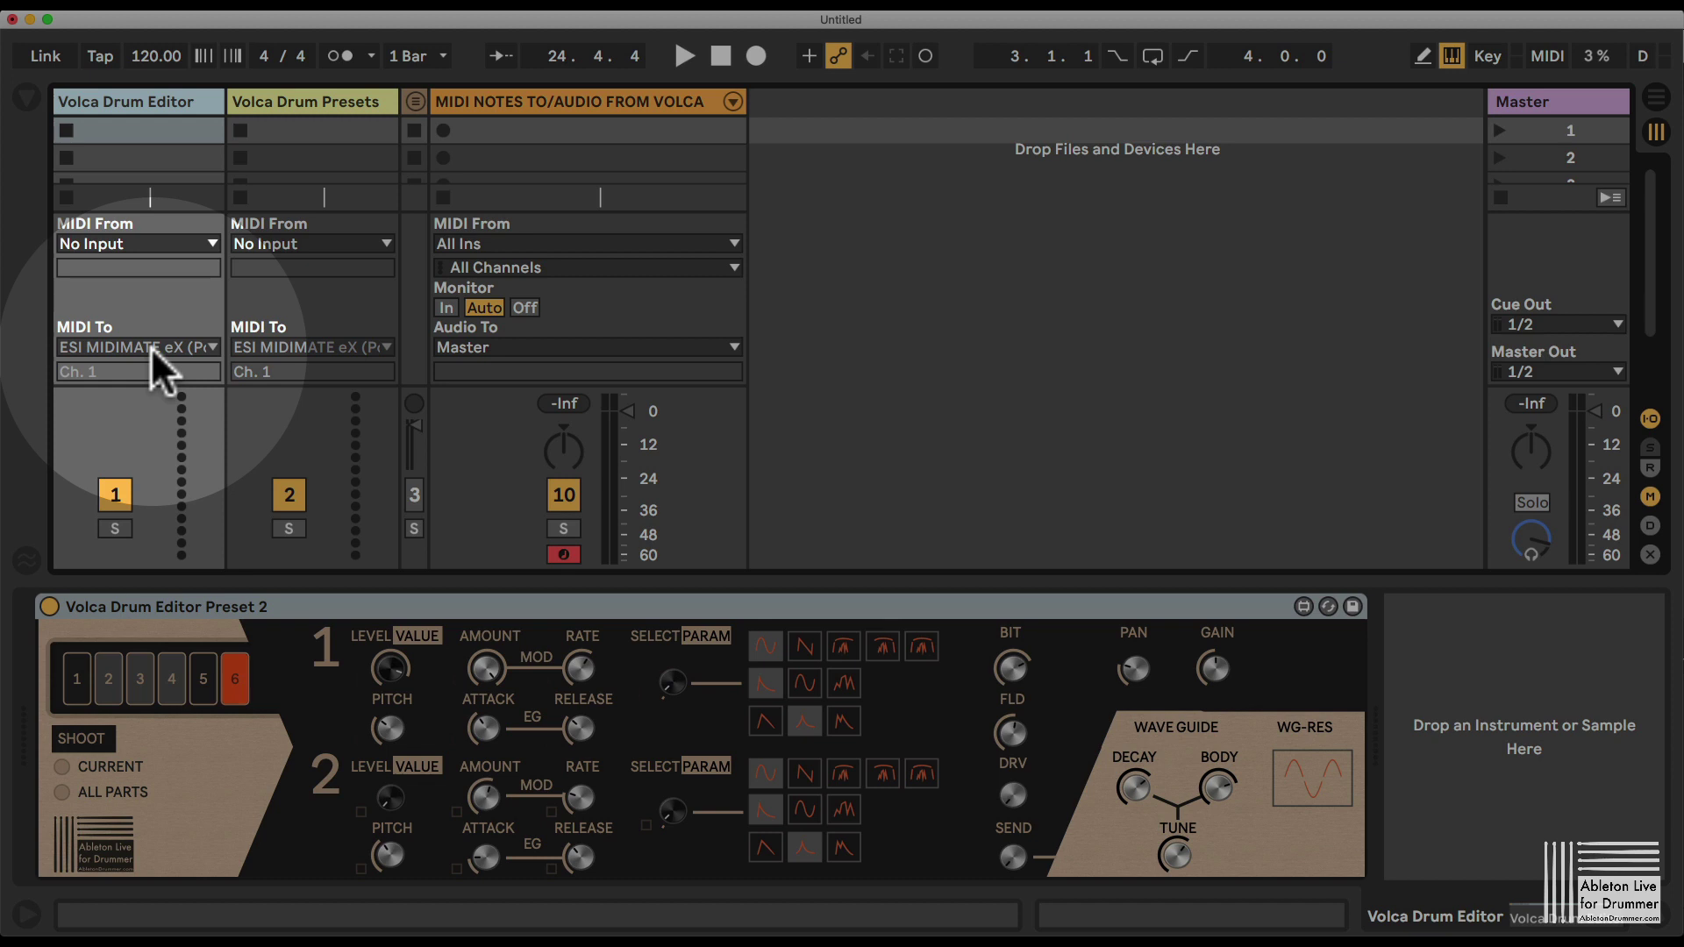
- Change Volca Drum Editor's MIDI To from ESI MIDIMATE eX to Scarlett 8i6 USB, keeping Ch. 1
click(151, 346)
click(151, 347)
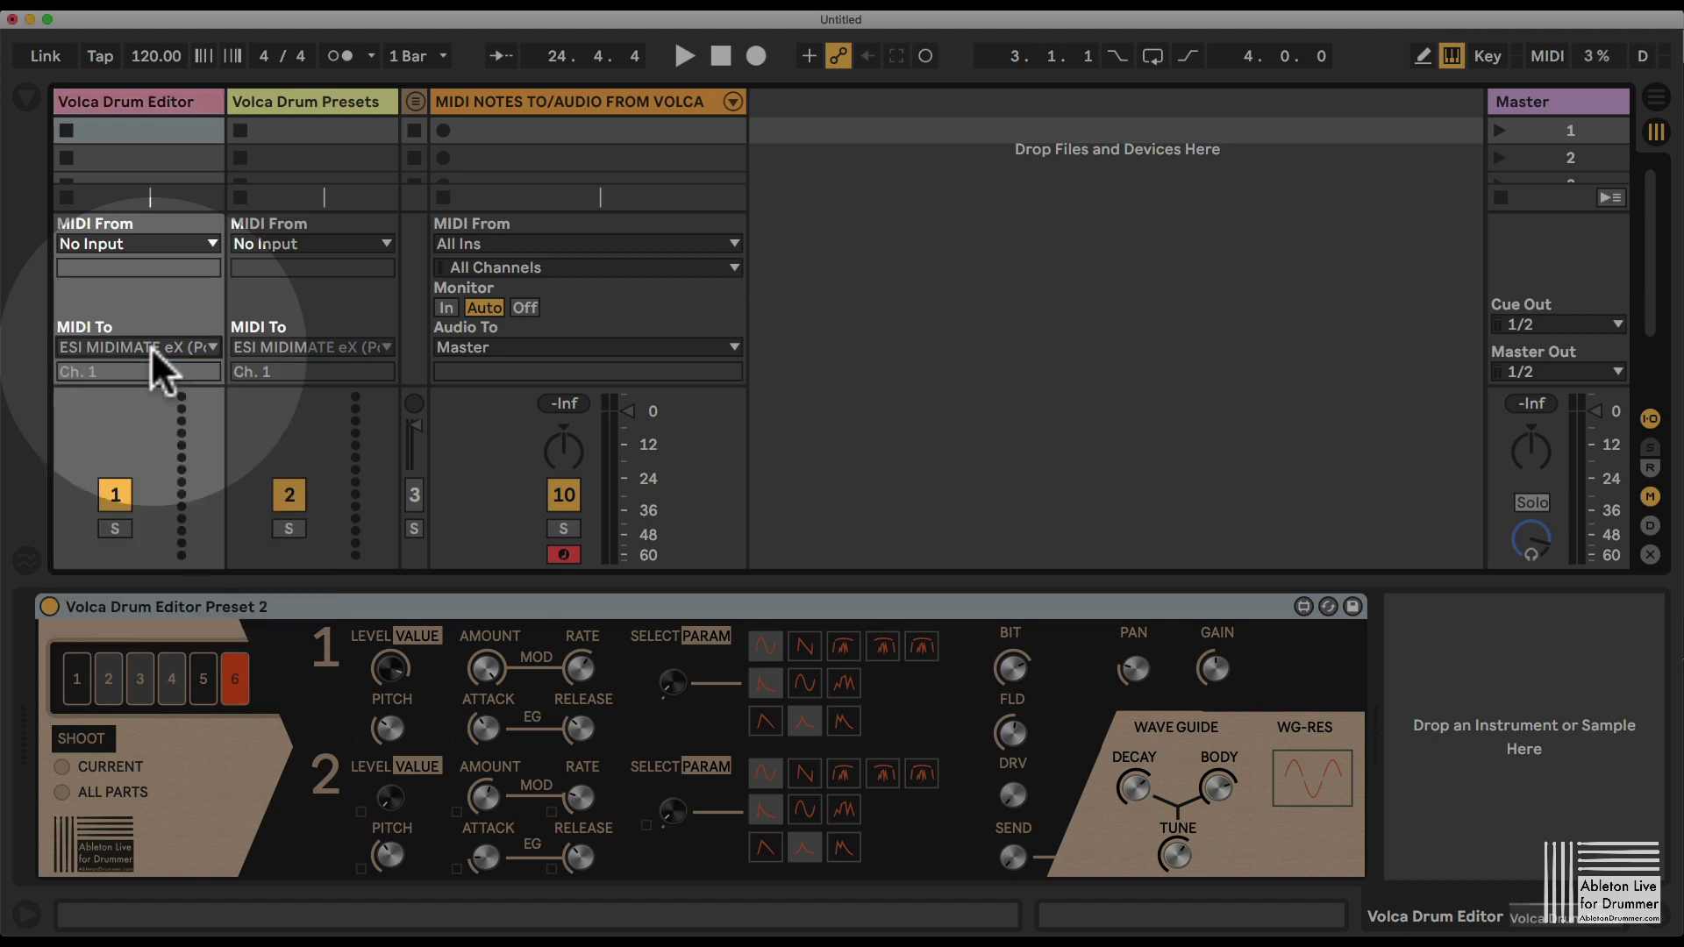
click(151, 346)
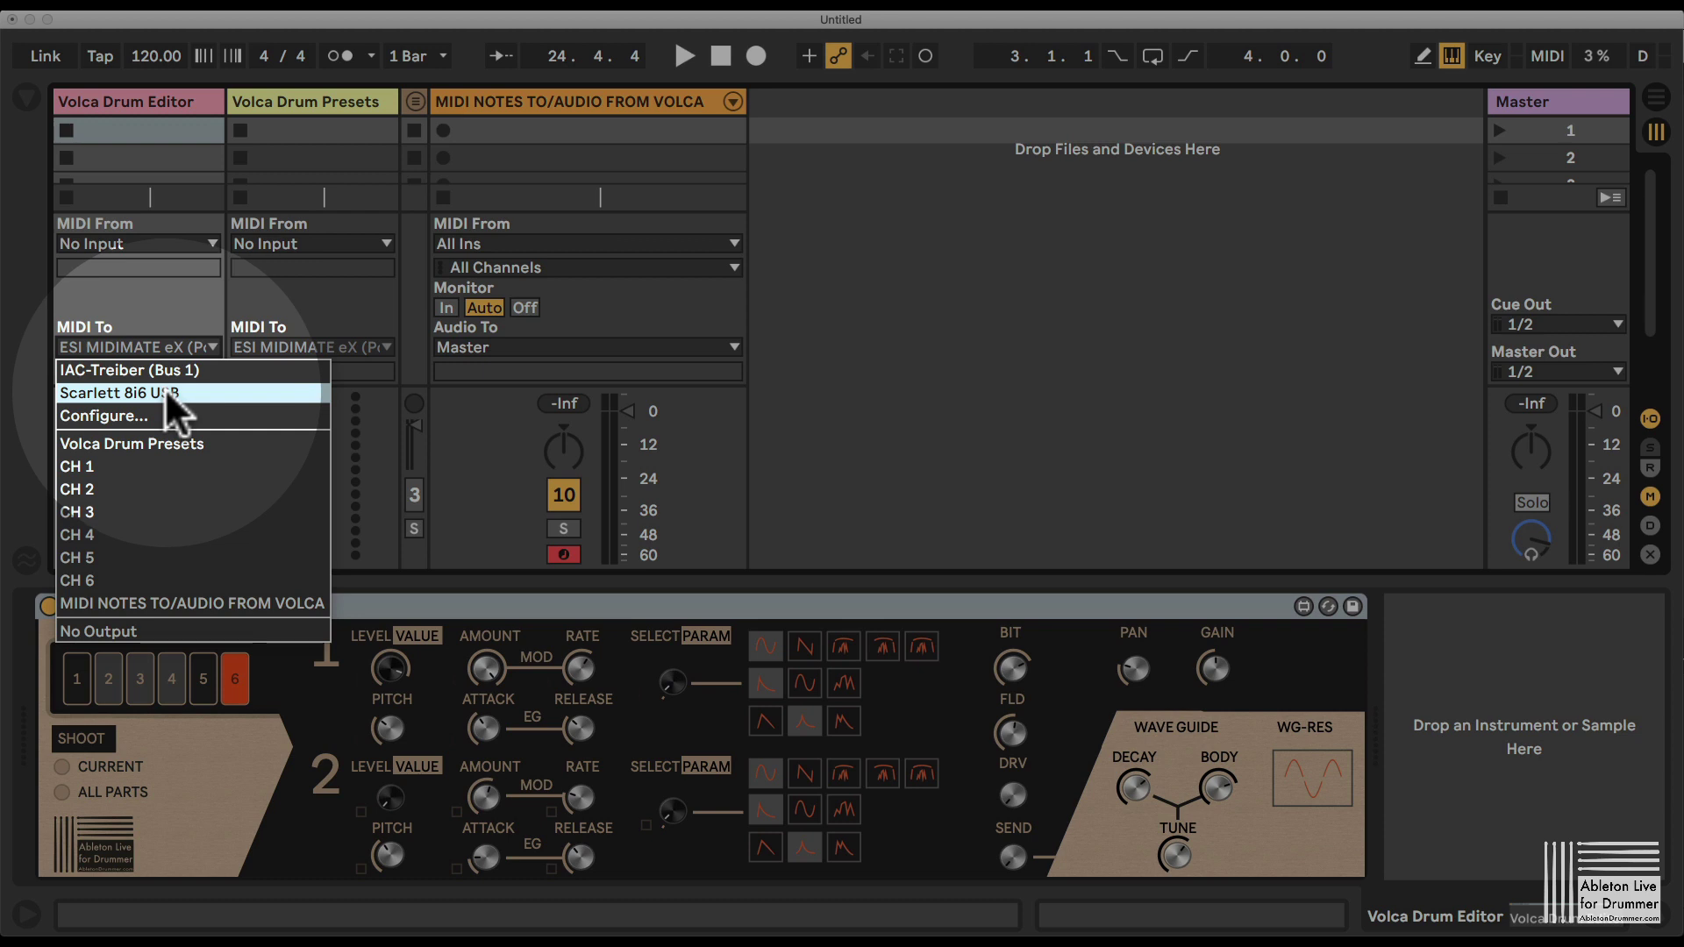
click(109, 394)
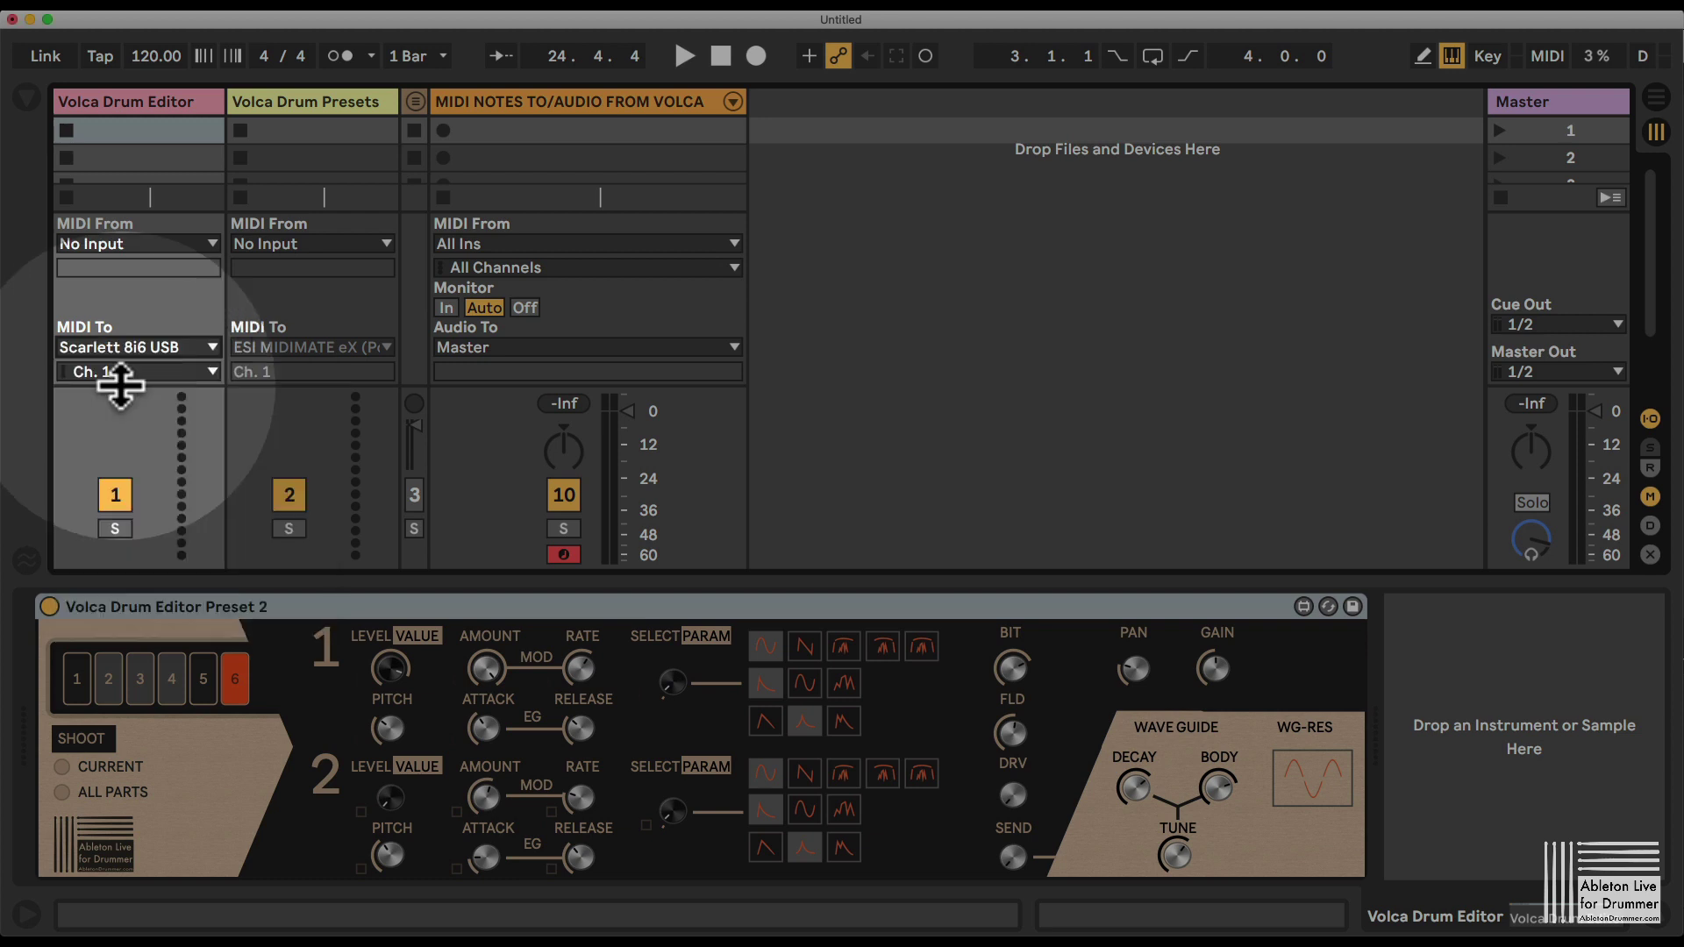
click(123, 372)
click(125, 370)
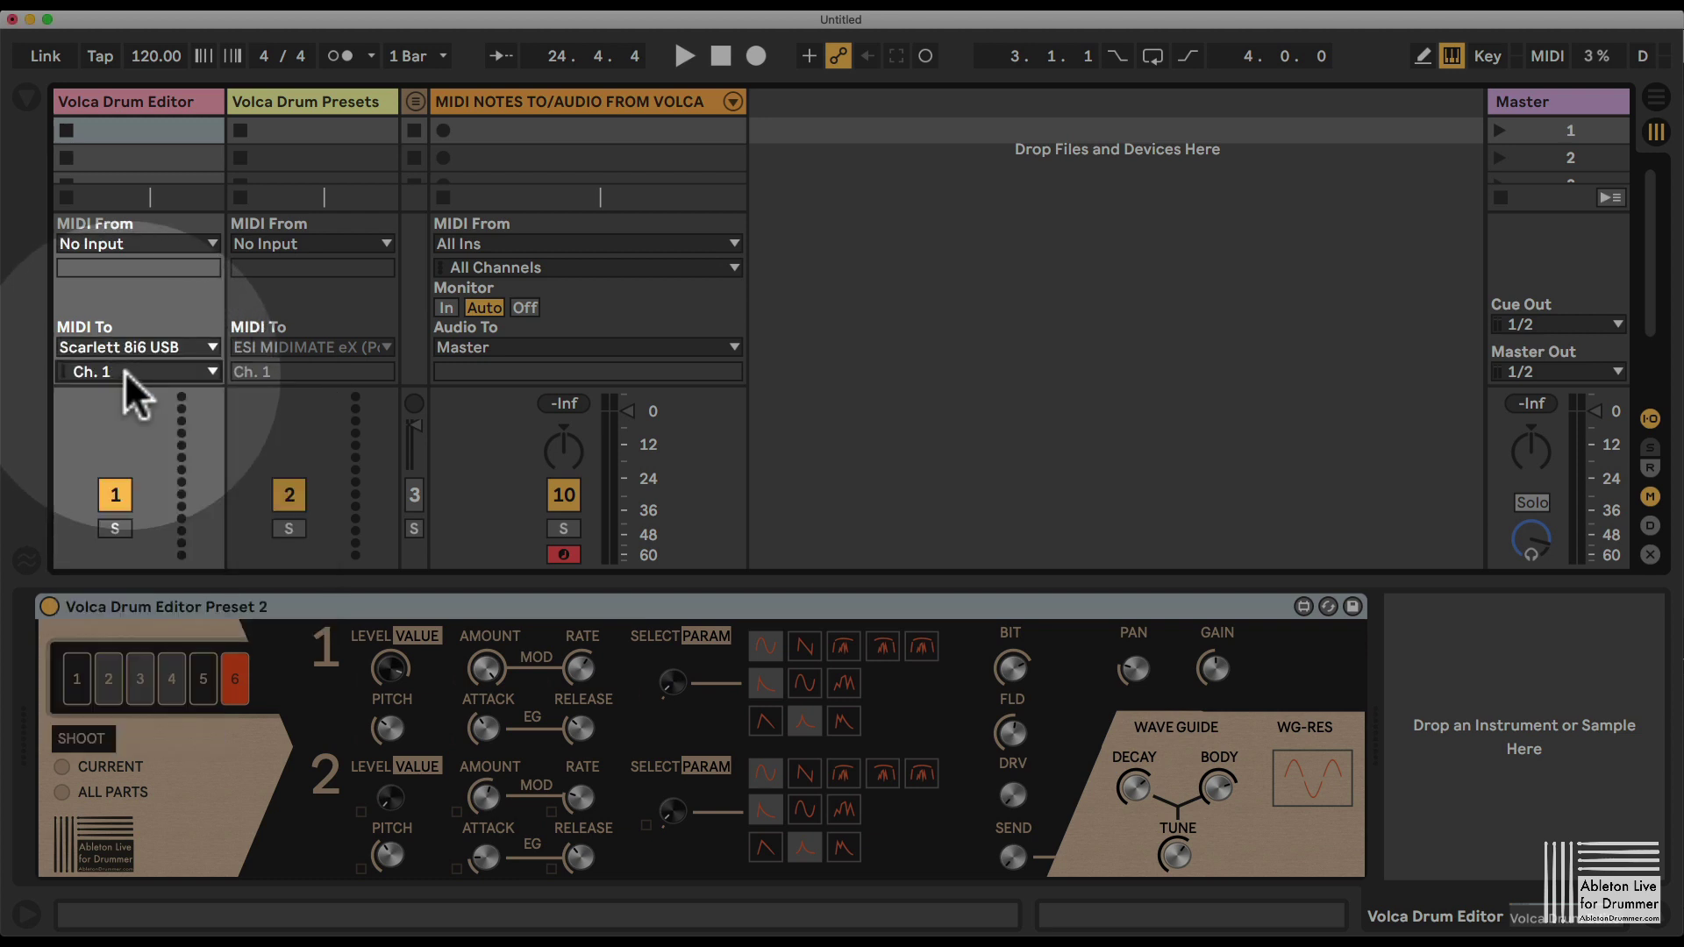
click(124, 370)
click(124, 370)
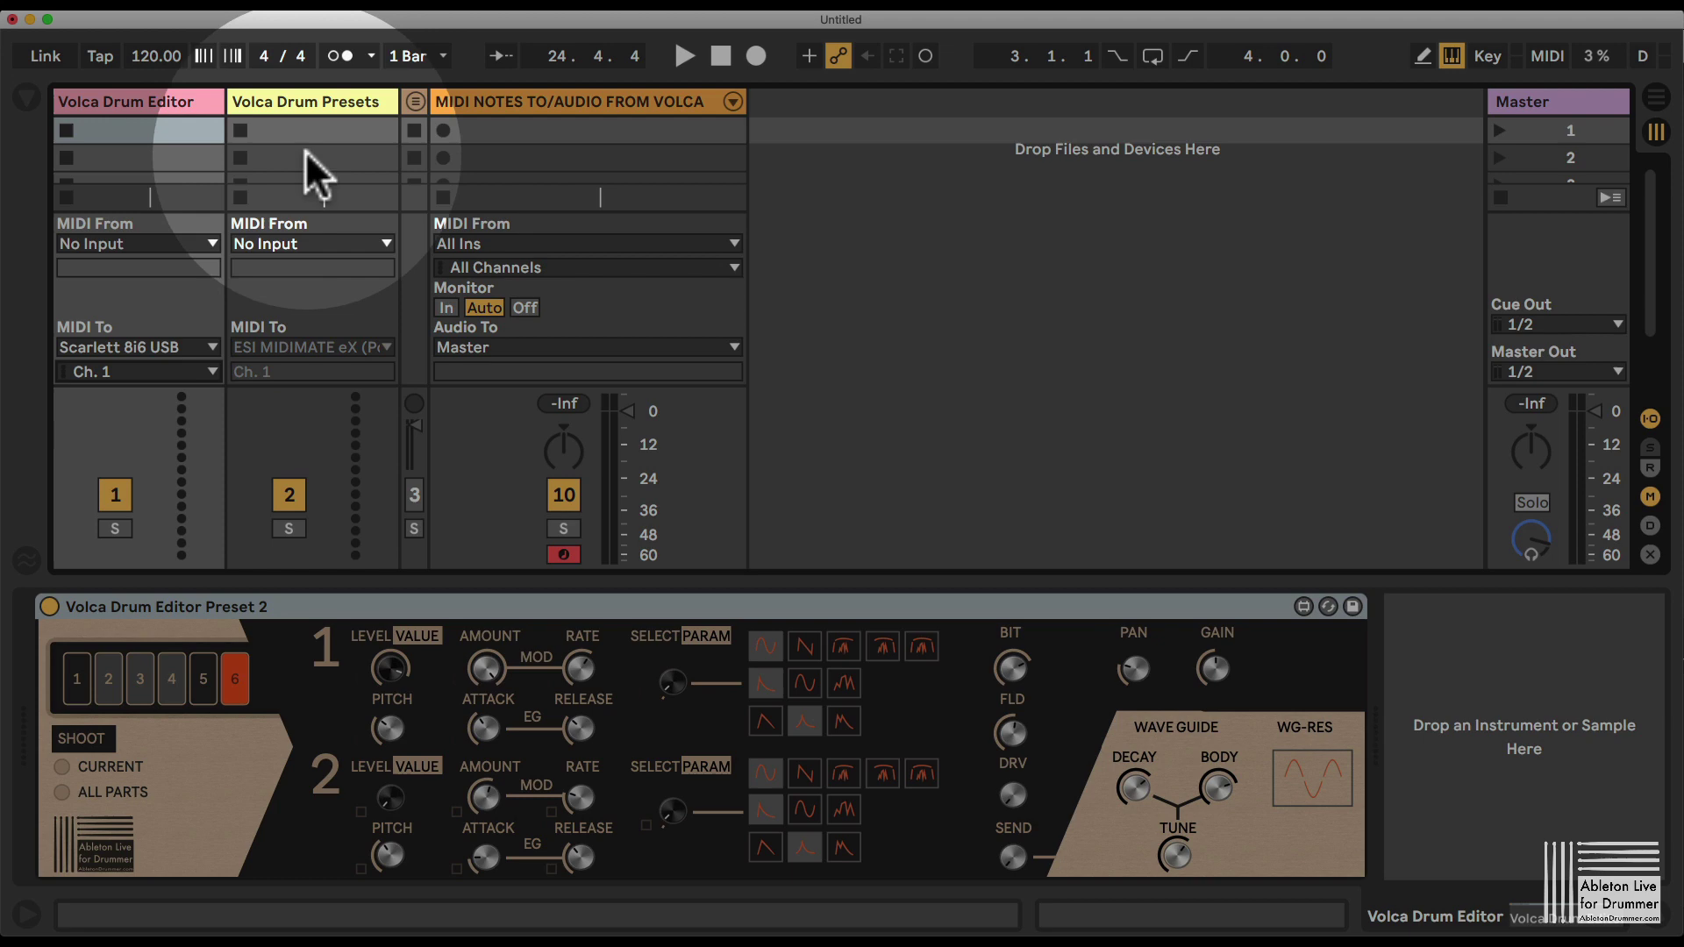
click(309, 98)
- Select the Volca Drum Presets track and set its MIDI To to Scarlett 8i6 USB, Ch. 1
click(198, 99)
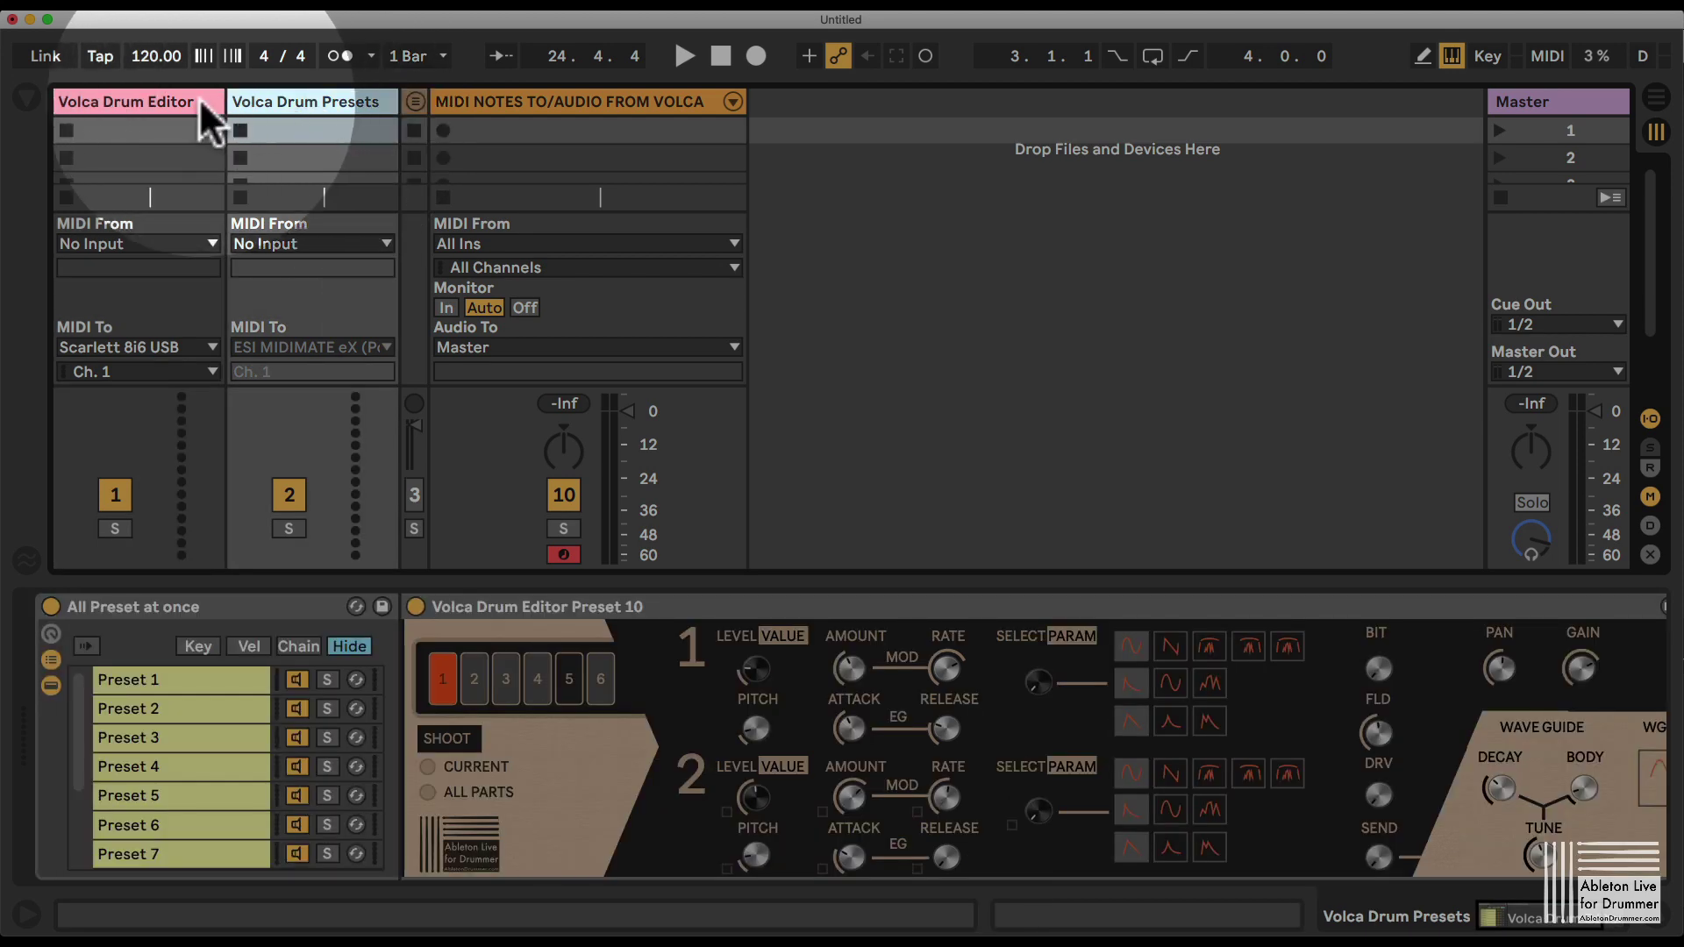
click(333, 99)
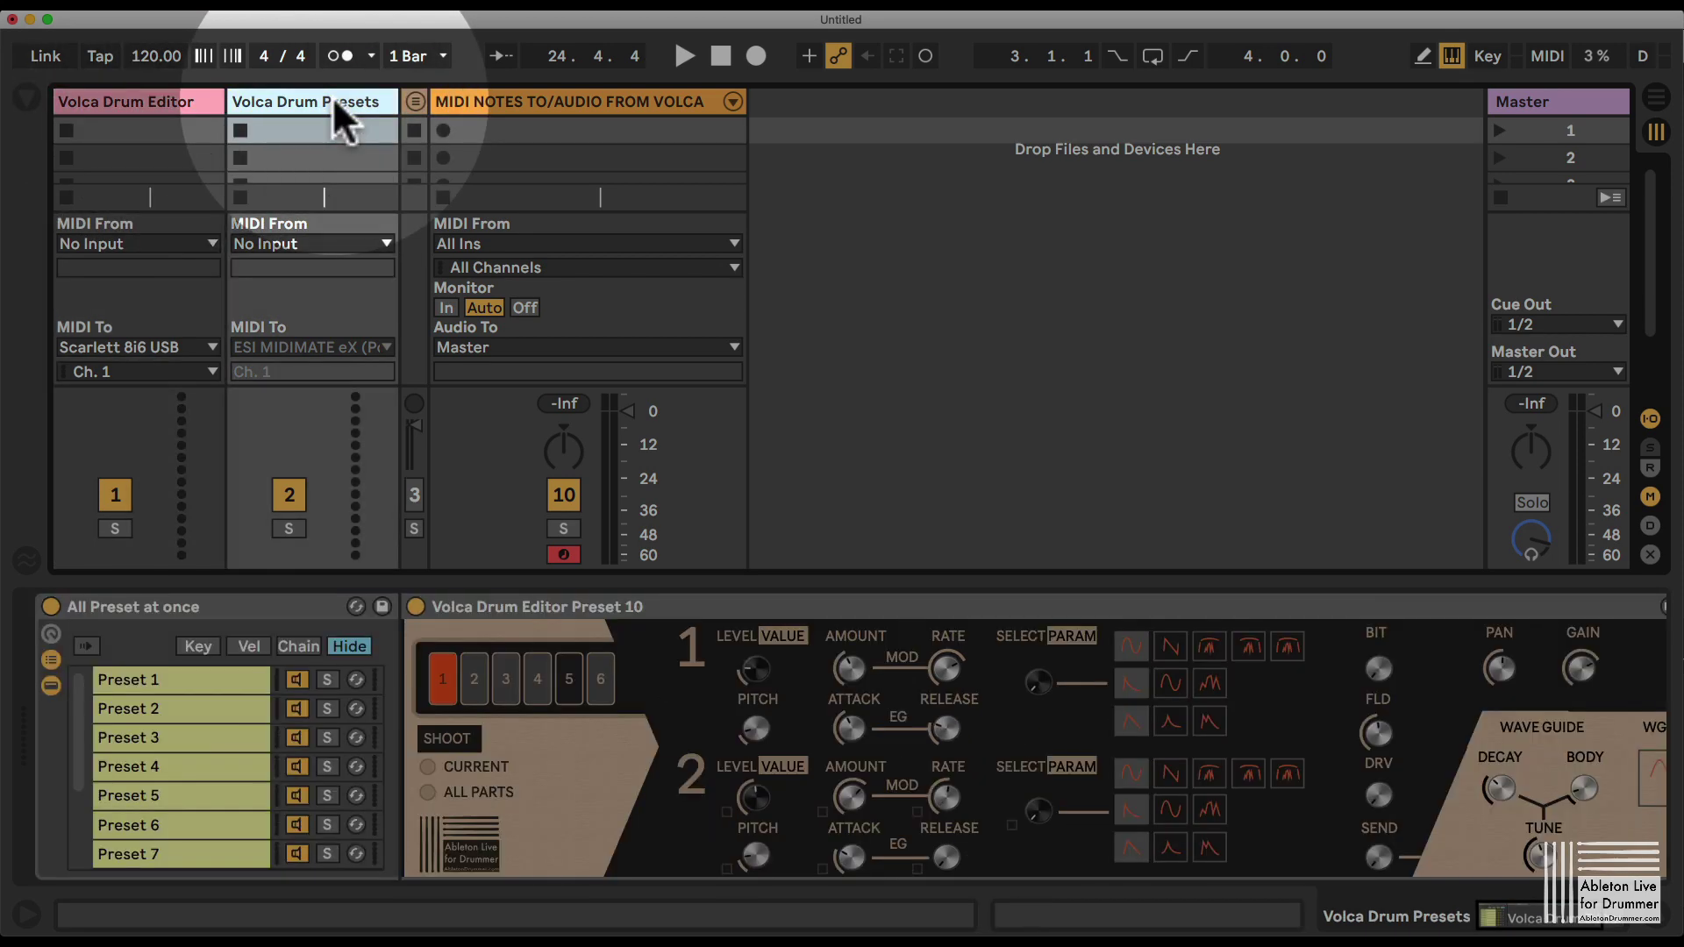
click(340, 346)
click(339, 391)
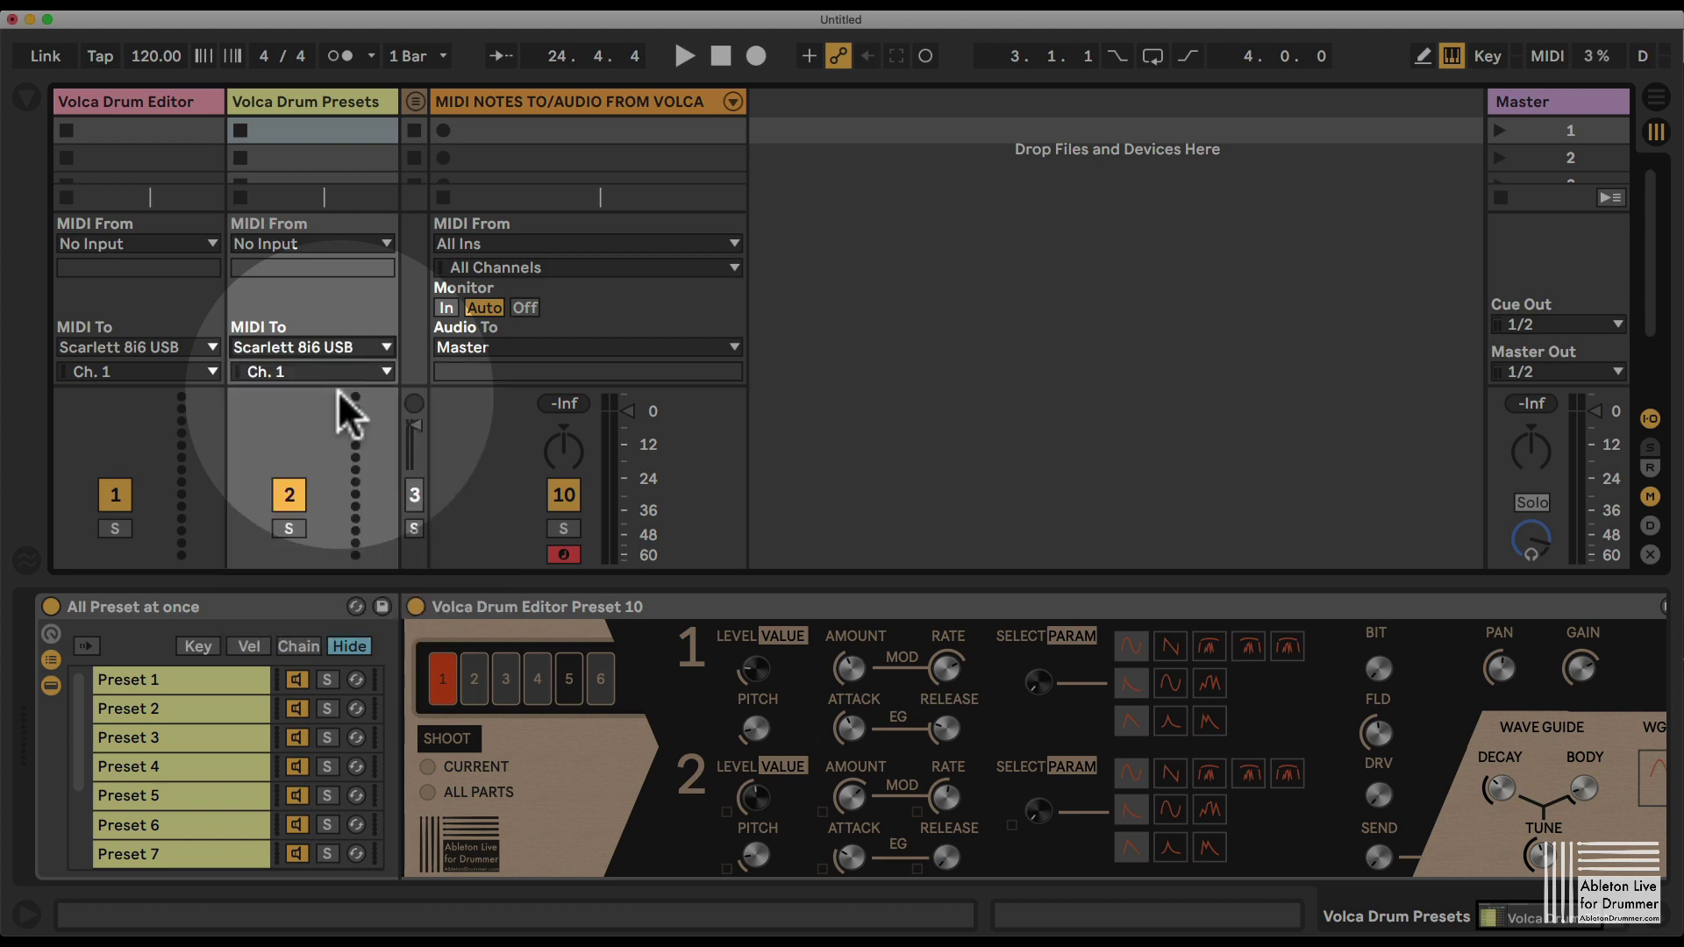
click(319, 367)
click(319, 367)
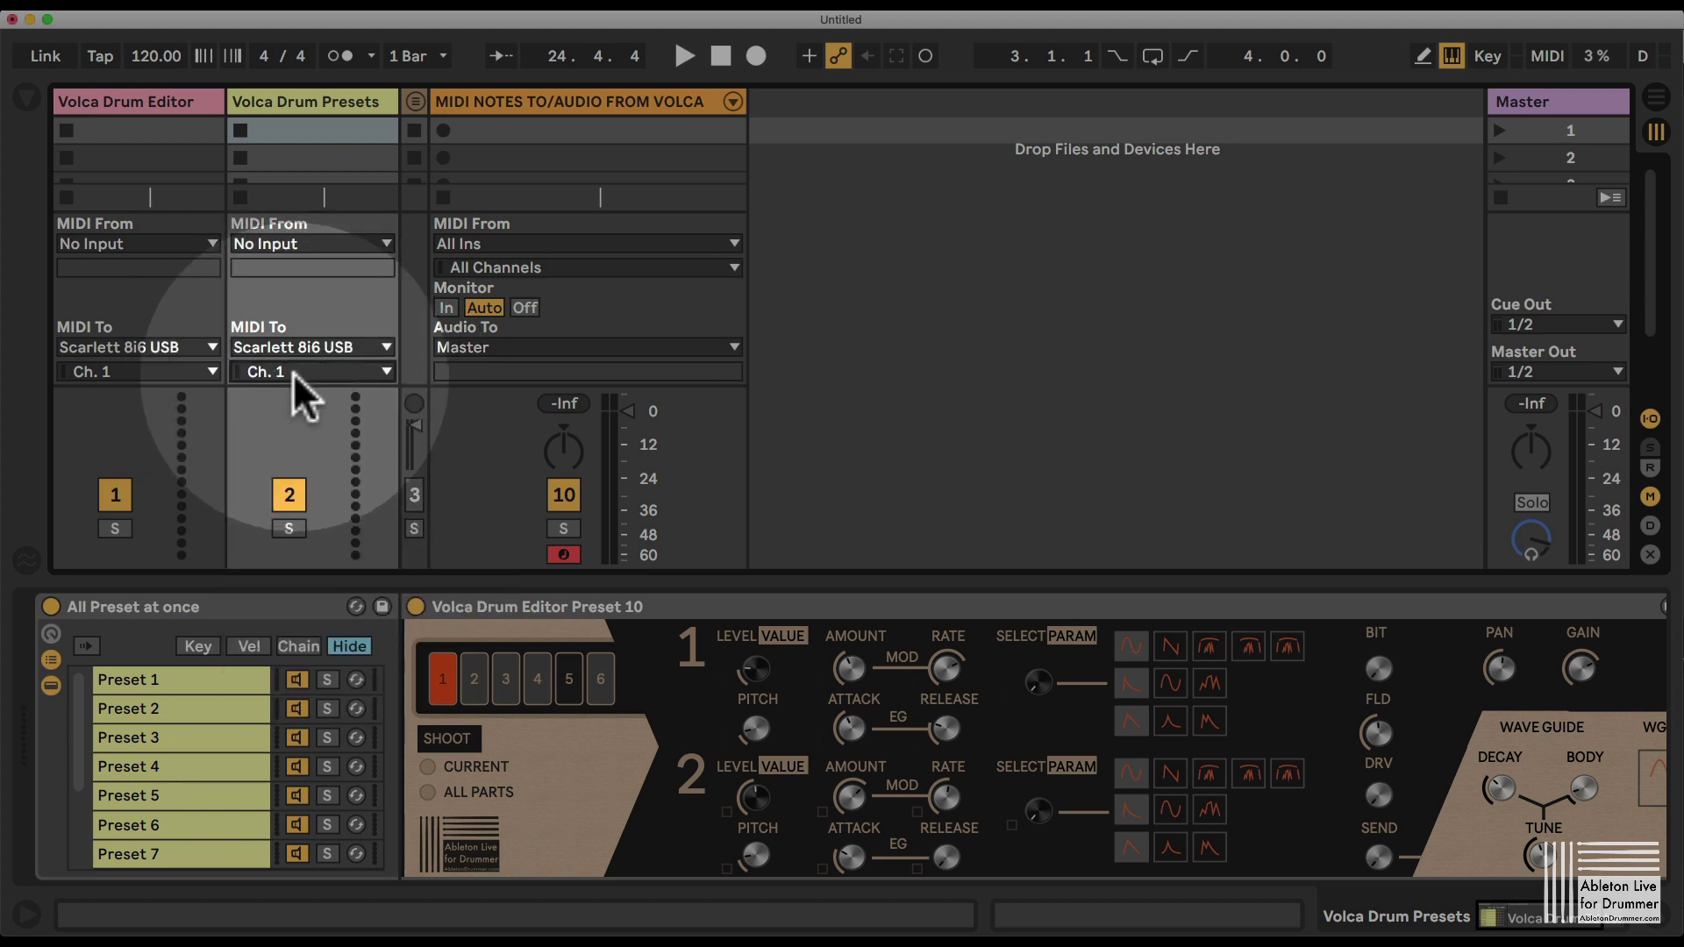
- Select the Volca Drum Editor track and step through drum parts 1–6, ending back on part 1
click(160, 99)
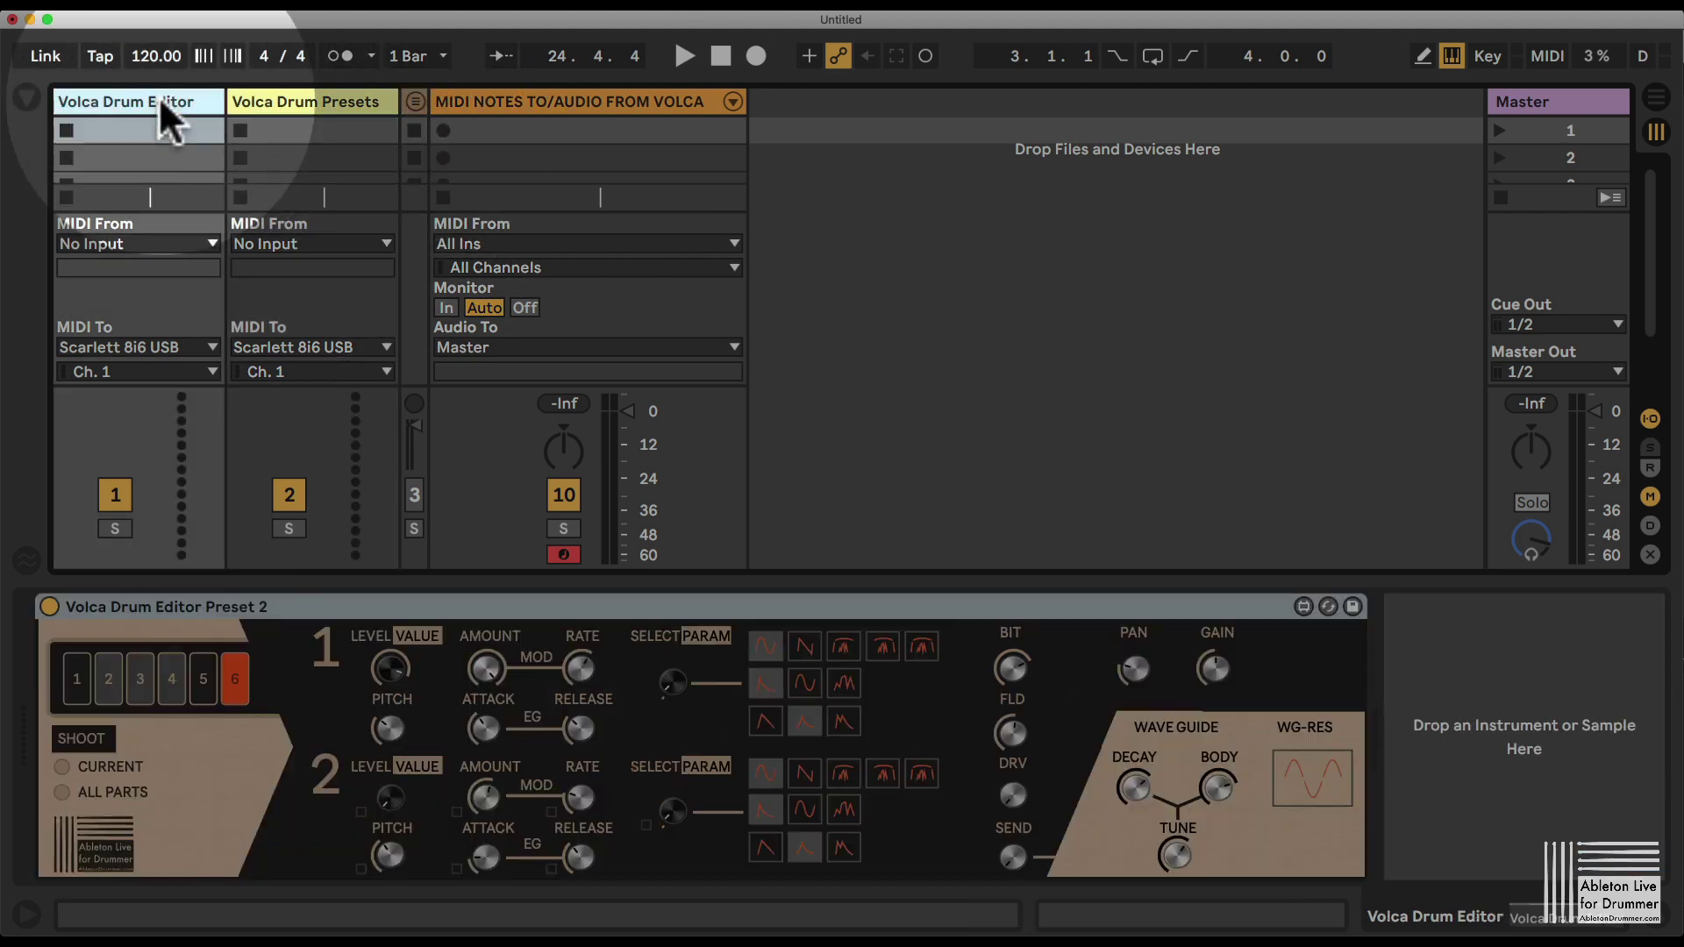
click(78, 679)
click(133, 681)
click(174, 681)
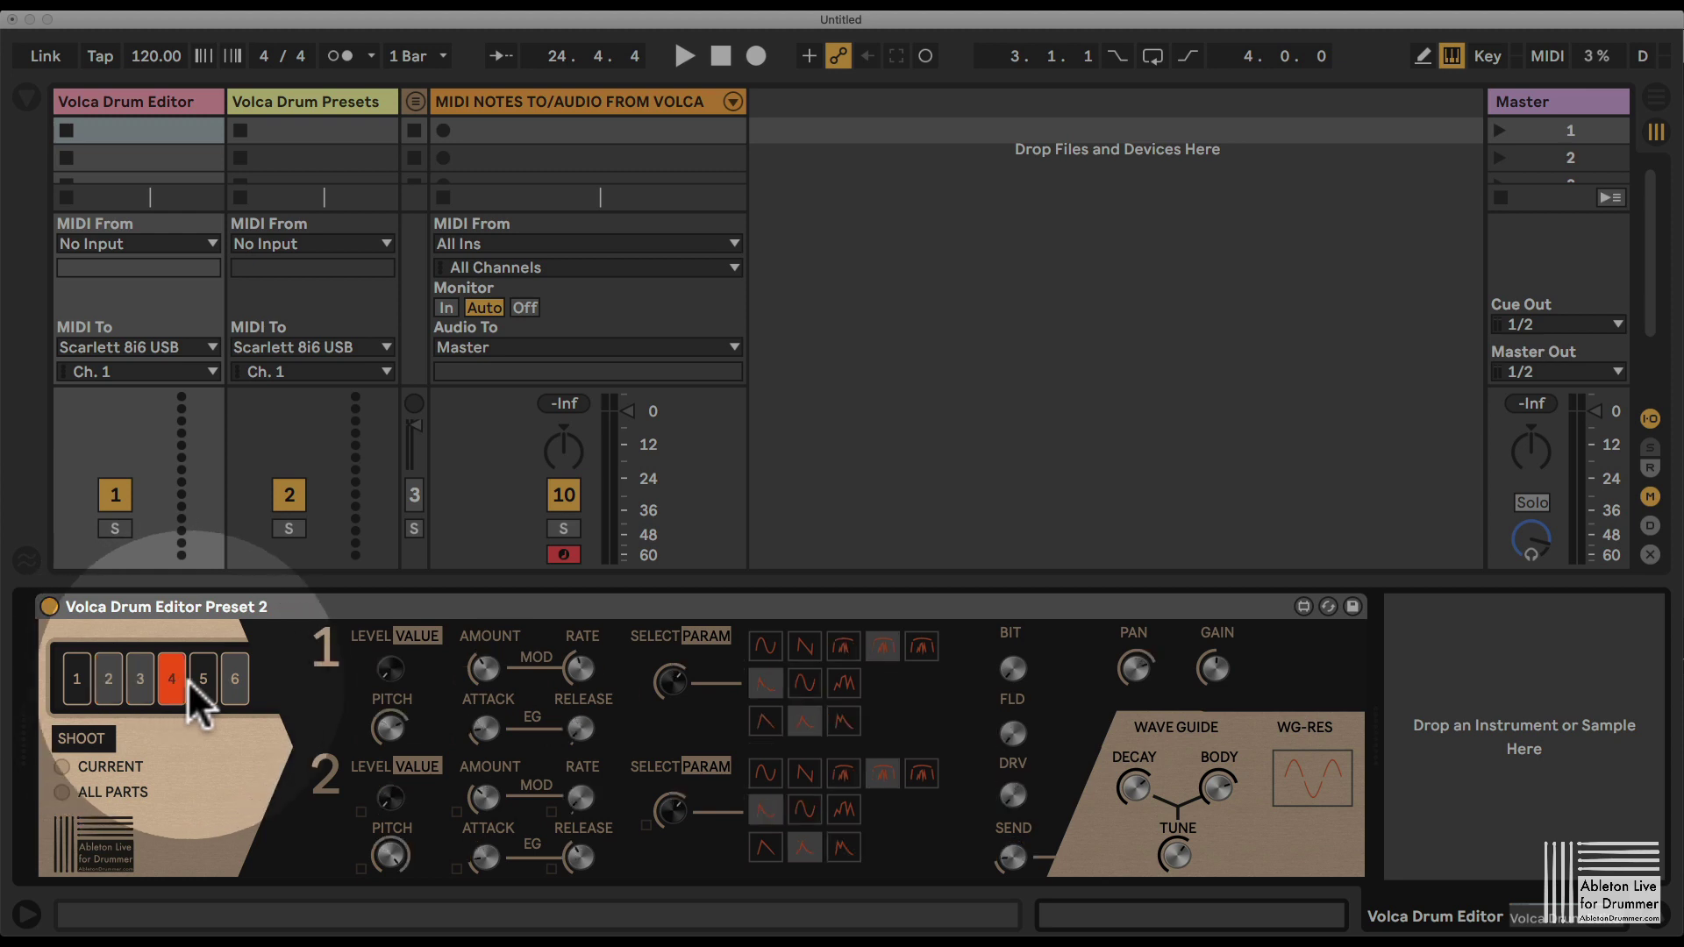
click(205, 680)
click(225, 679)
click(202, 681)
click(172, 681)
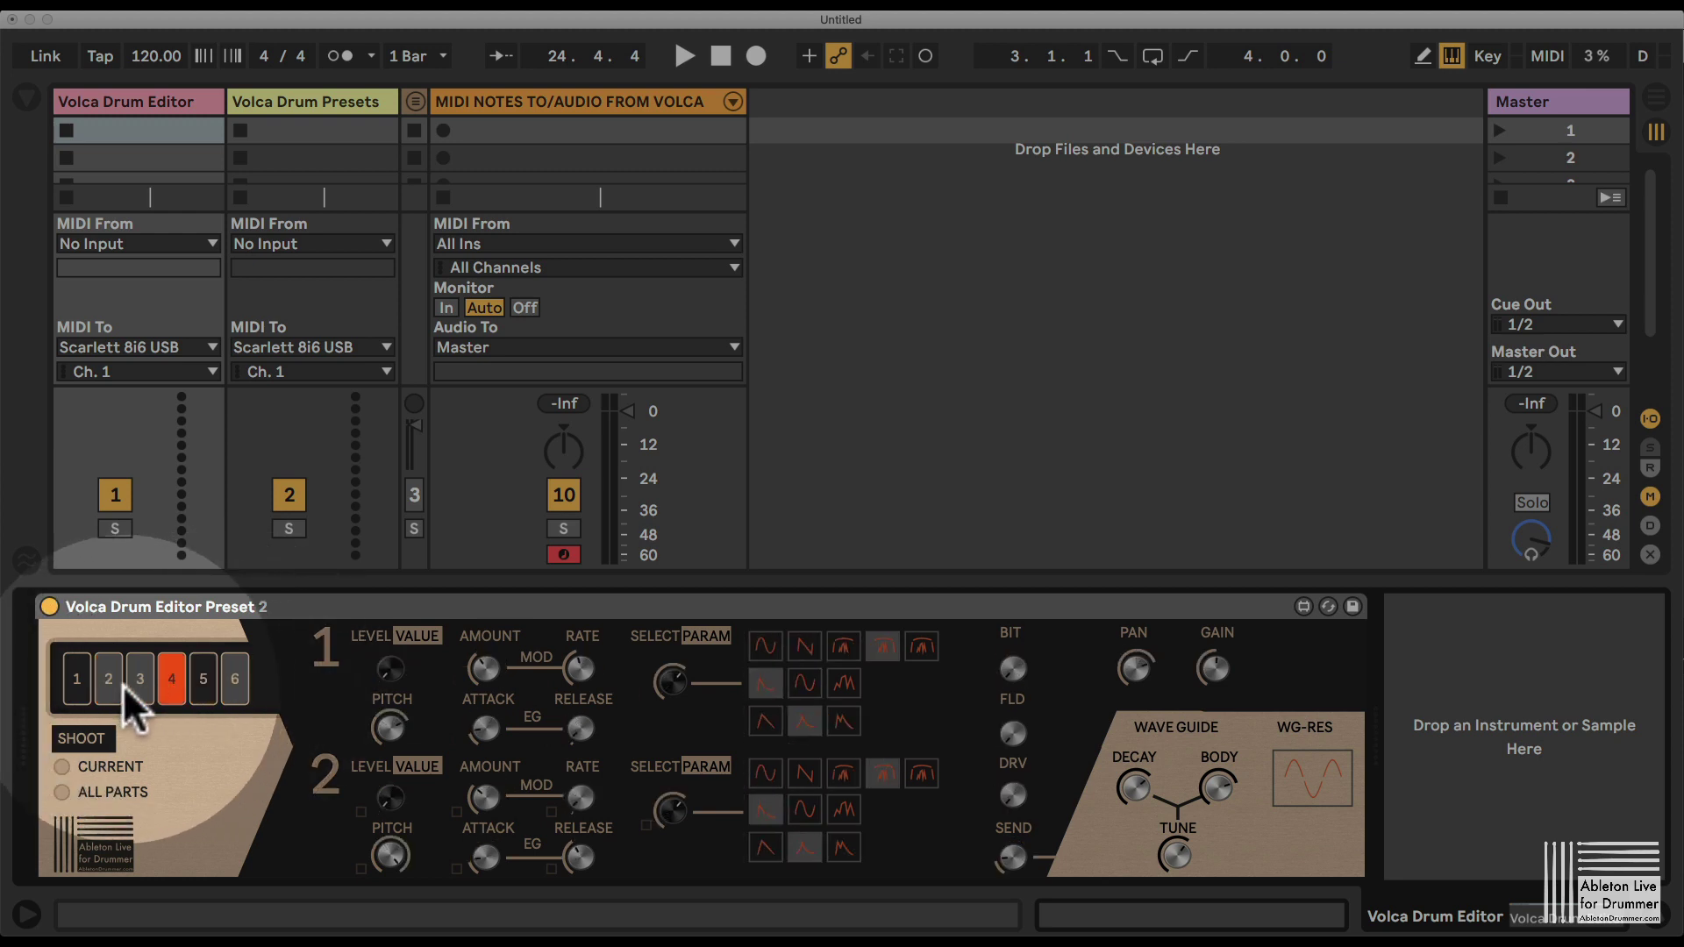
click(140, 681)
click(109, 681)
- Return the editor to part 1, unfold the Volca group and select CH 1
click(77, 684)
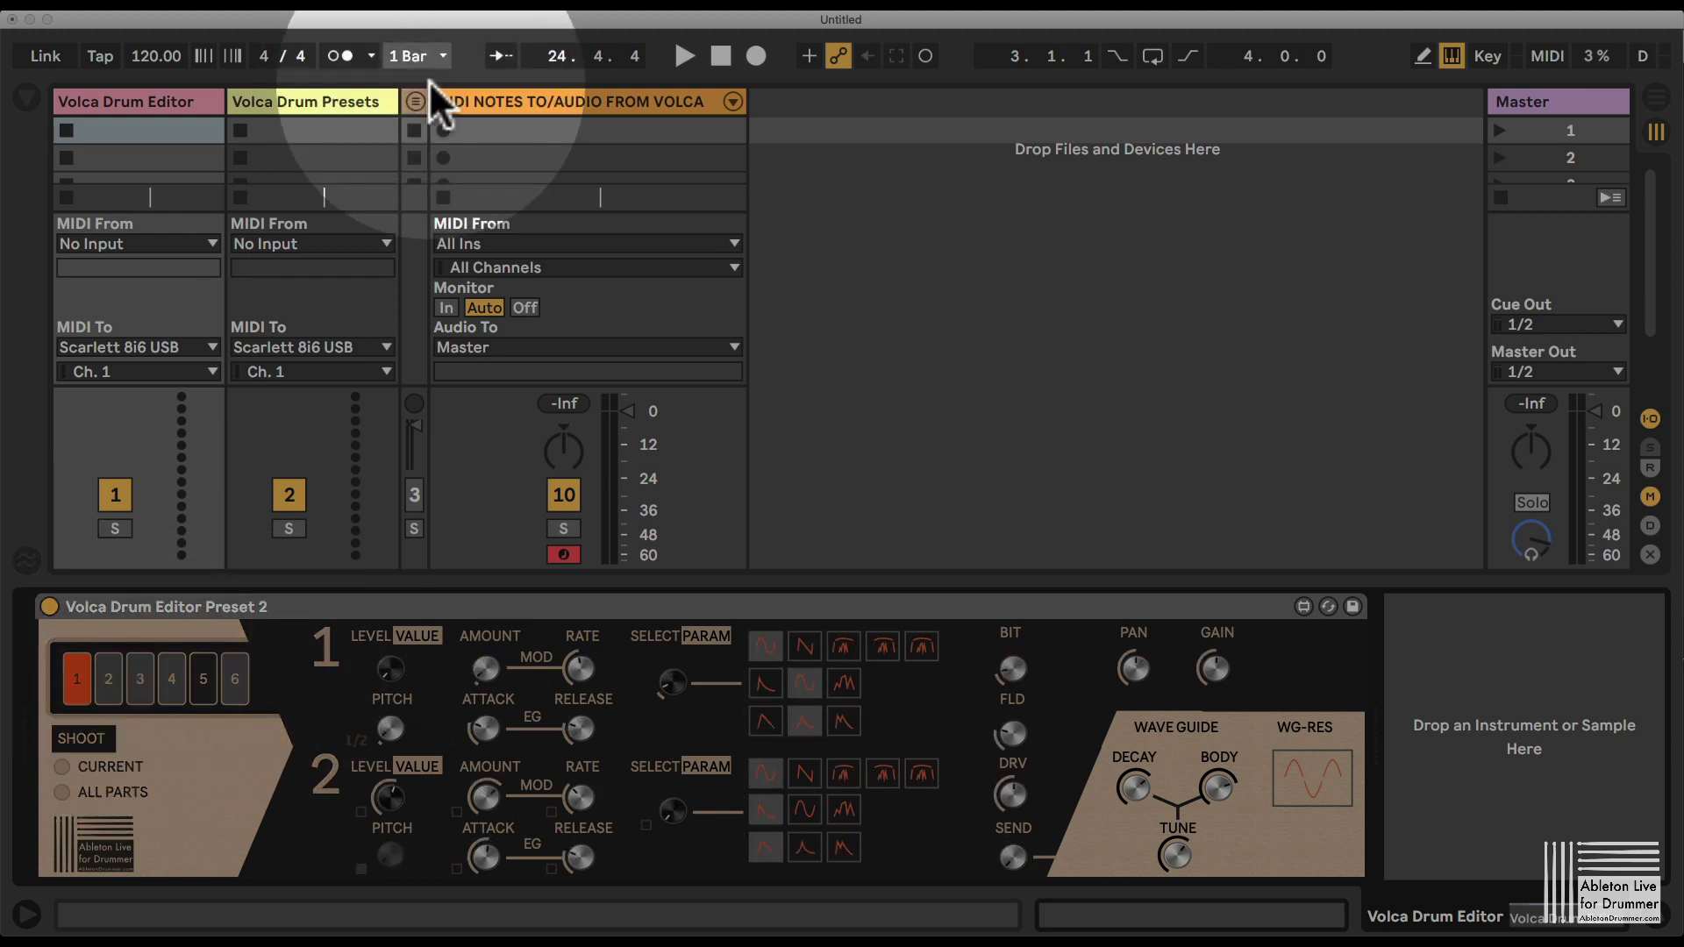
click(415, 102)
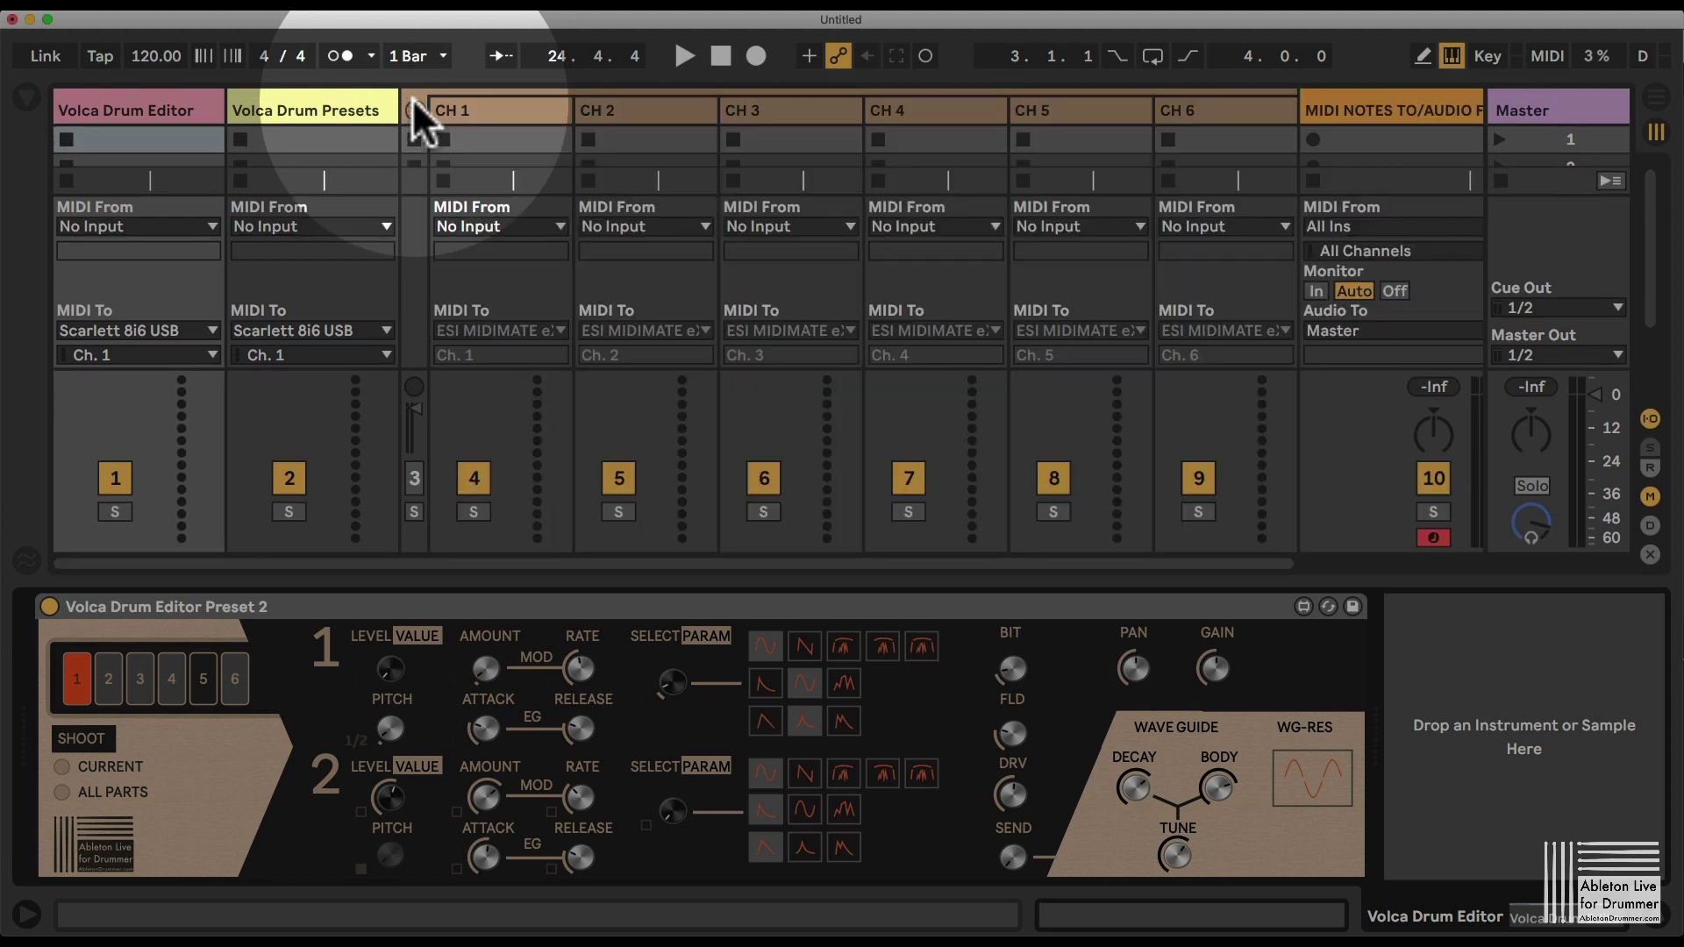
click(500, 110)
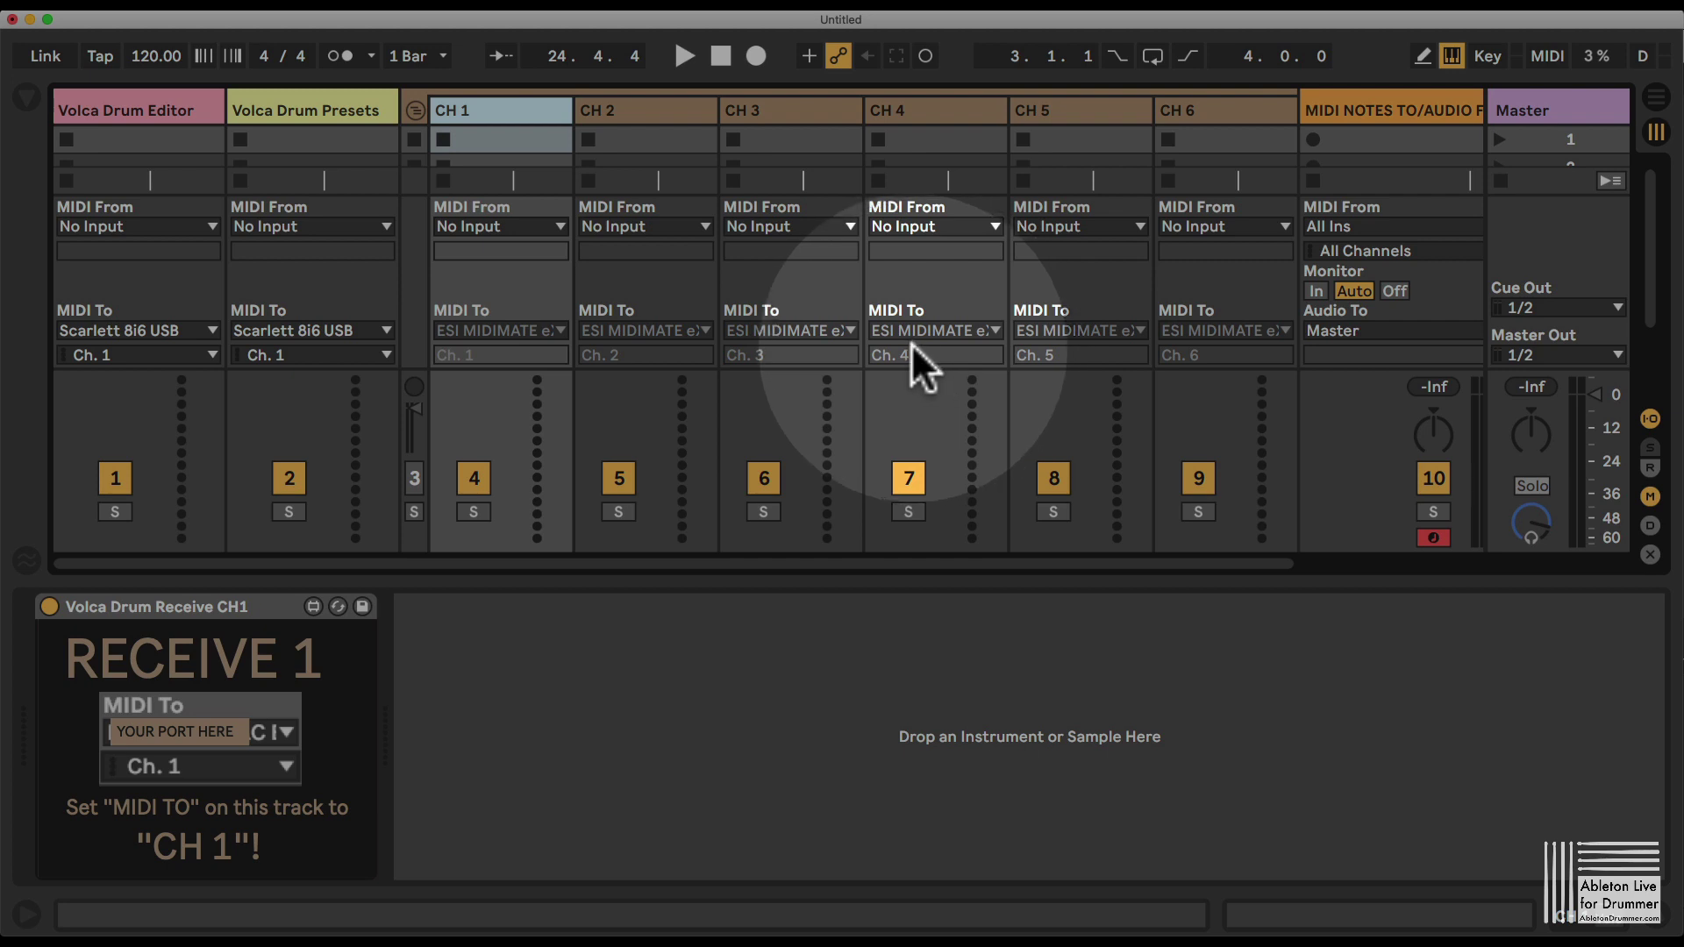
- Select Volca Drum Editor and cycle its drum parts 2–4, ending on part 1
click(158, 105)
click(108, 677)
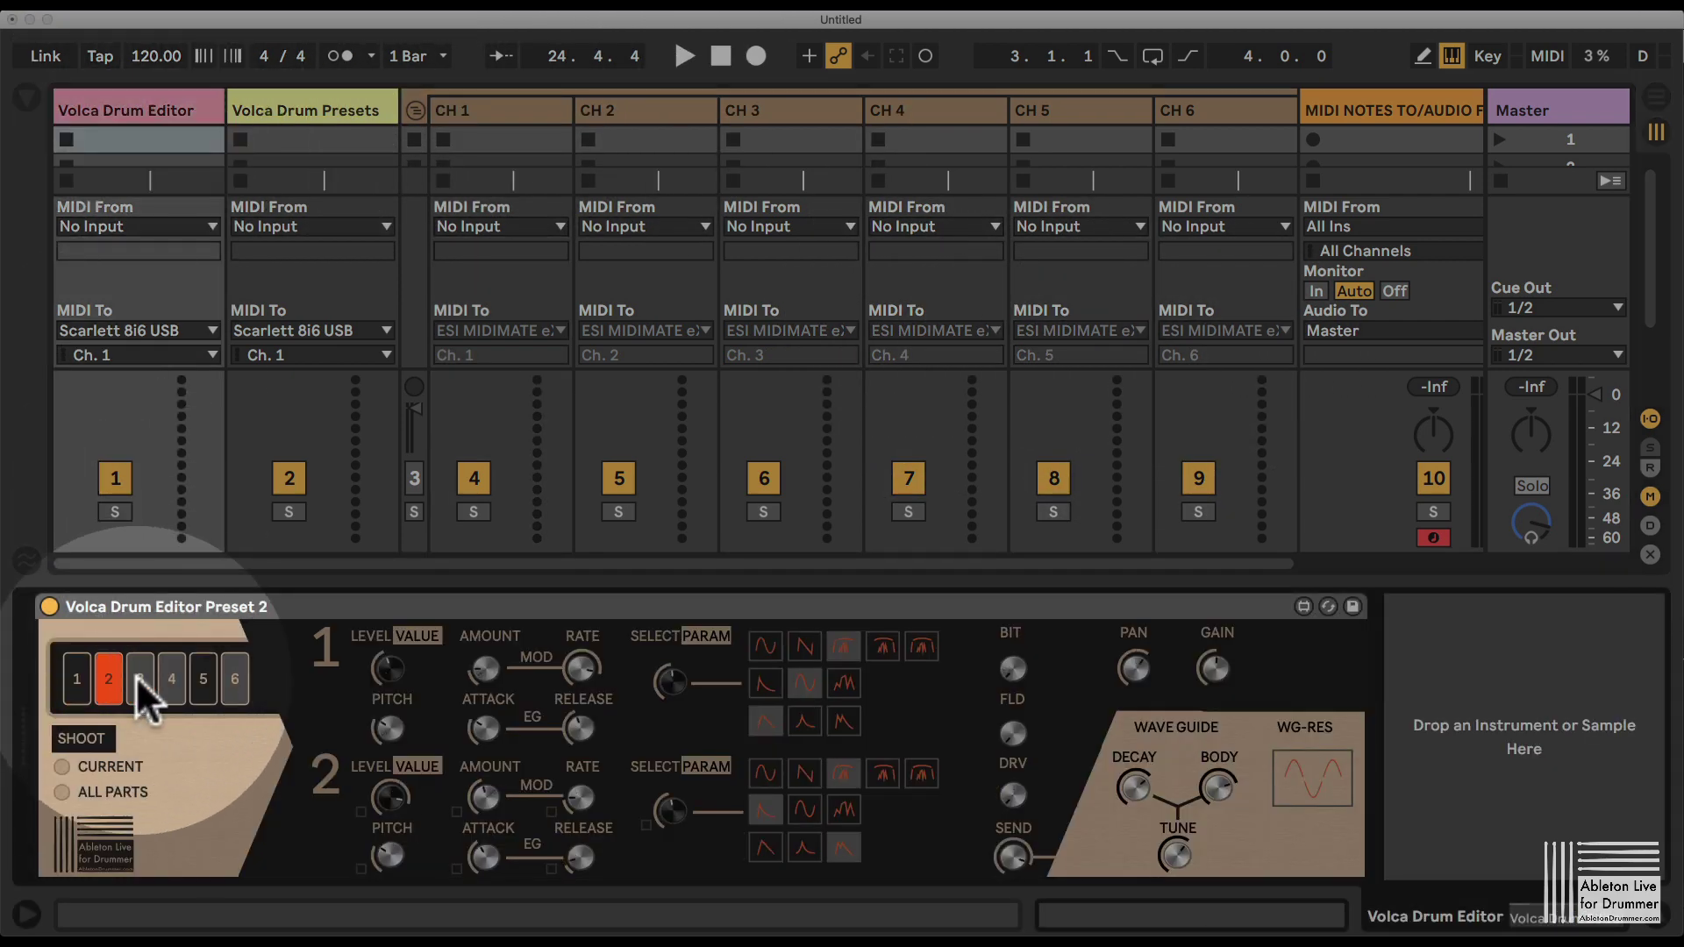
click(140, 677)
click(171, 677)
click(77, 680)
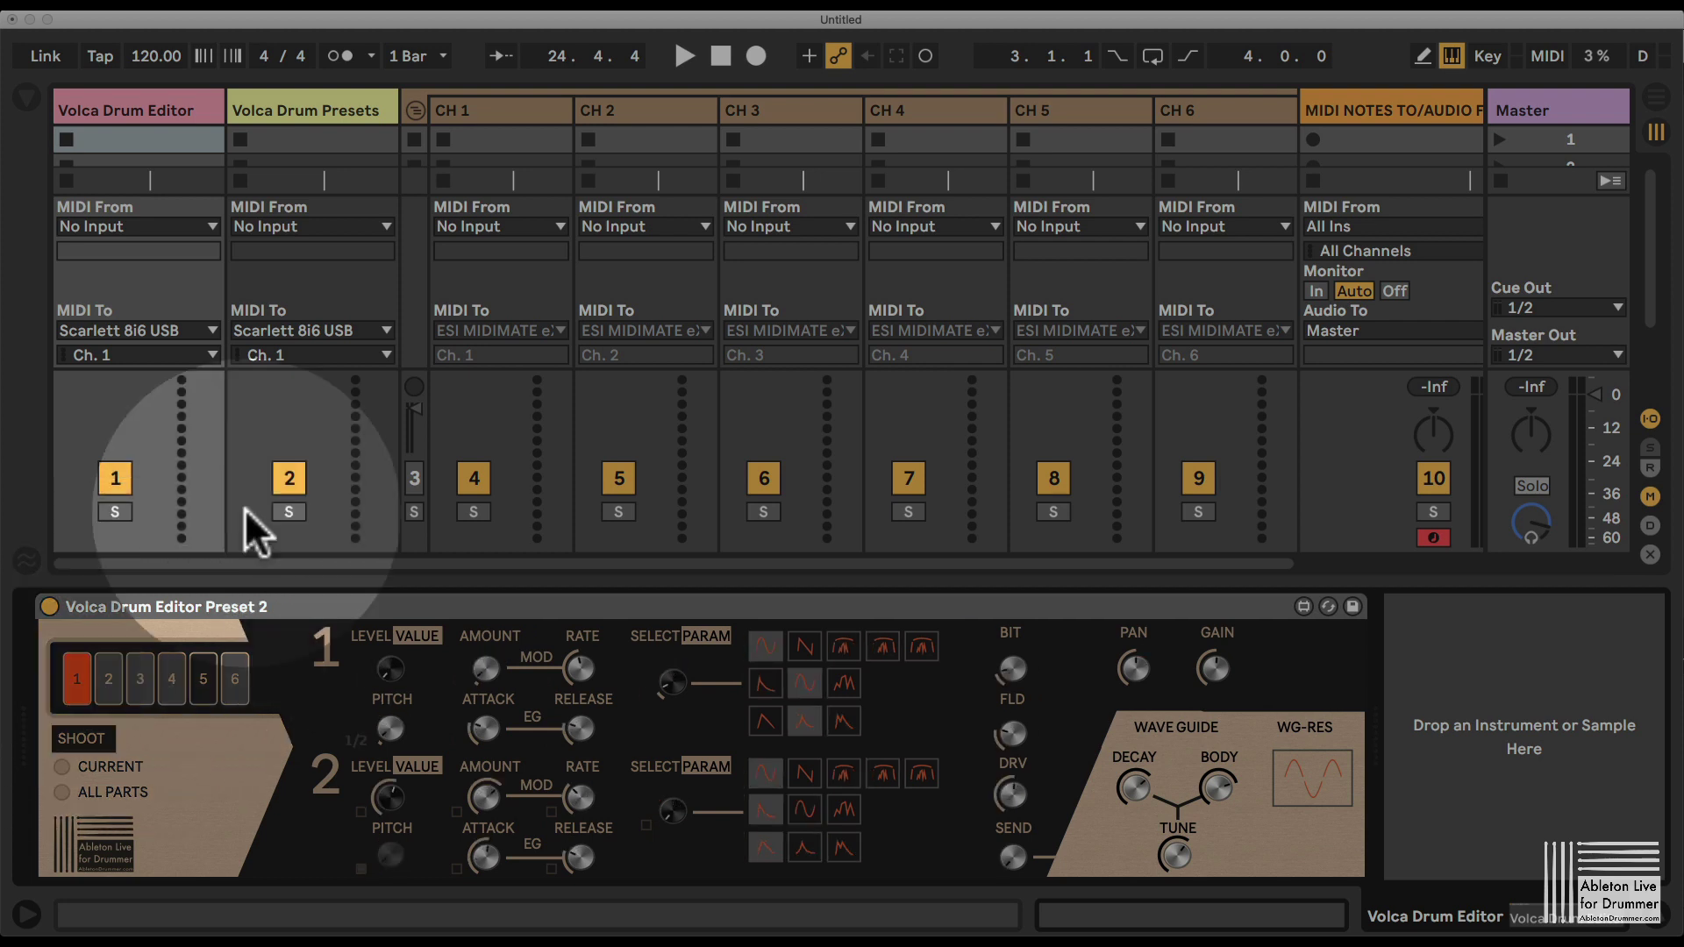
- Route CH 1 and CH 2 to Scarlett 8i6 USB on MIDI channels 1 and 2
click(493, 326)
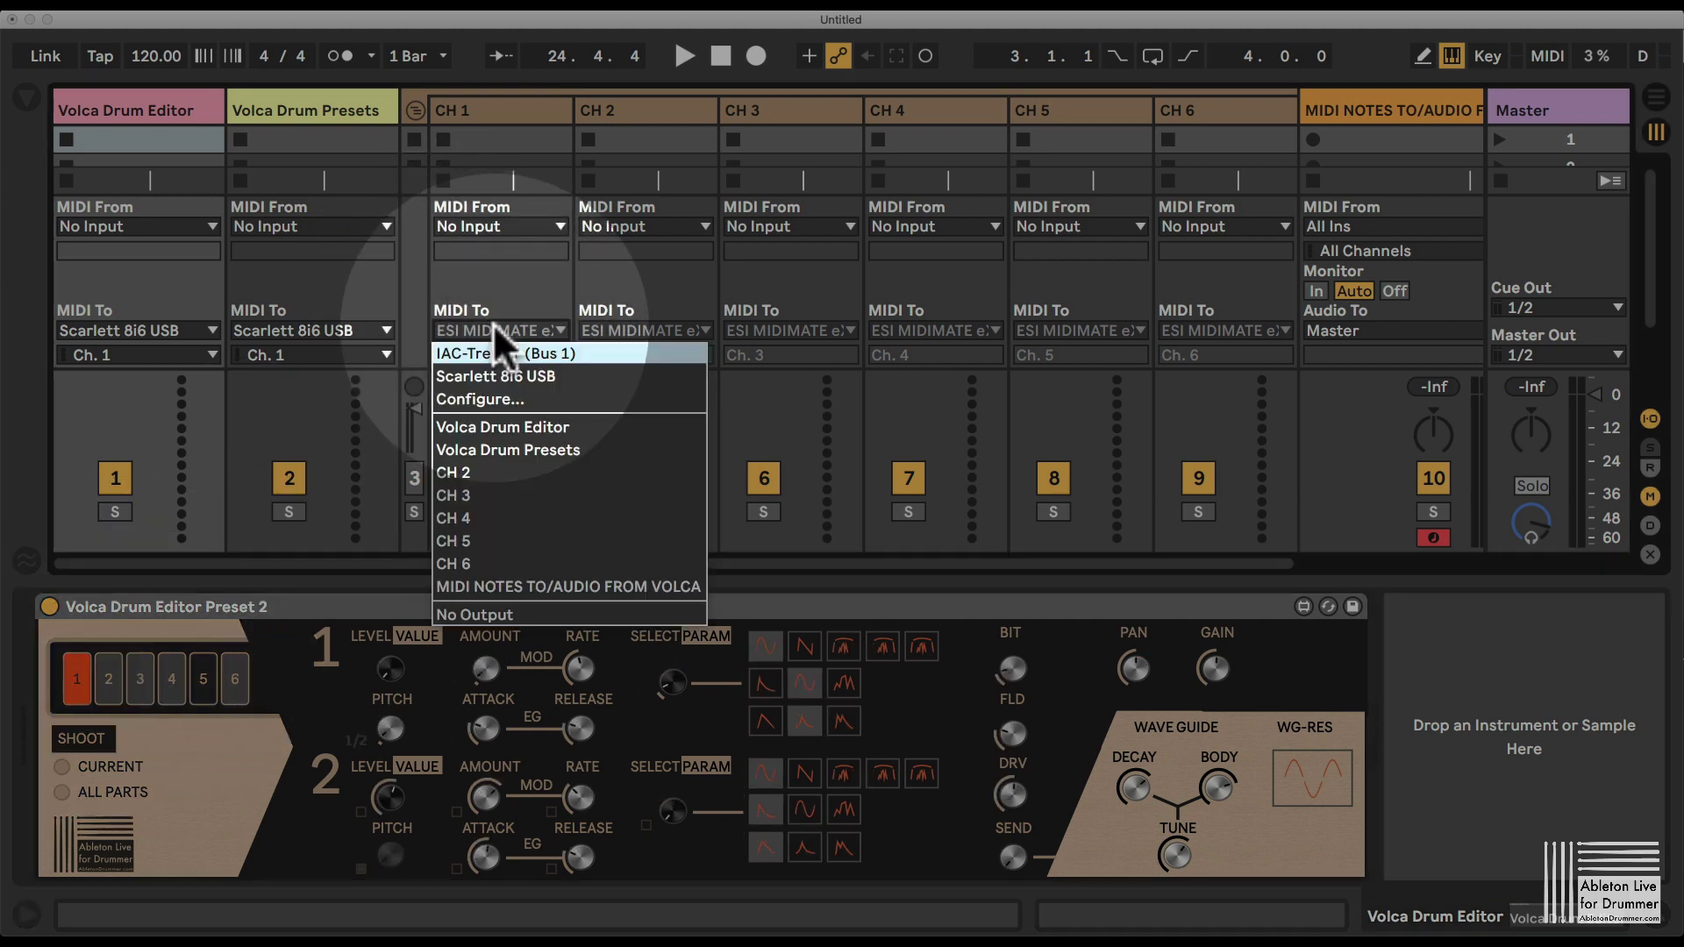
click(512, 374)
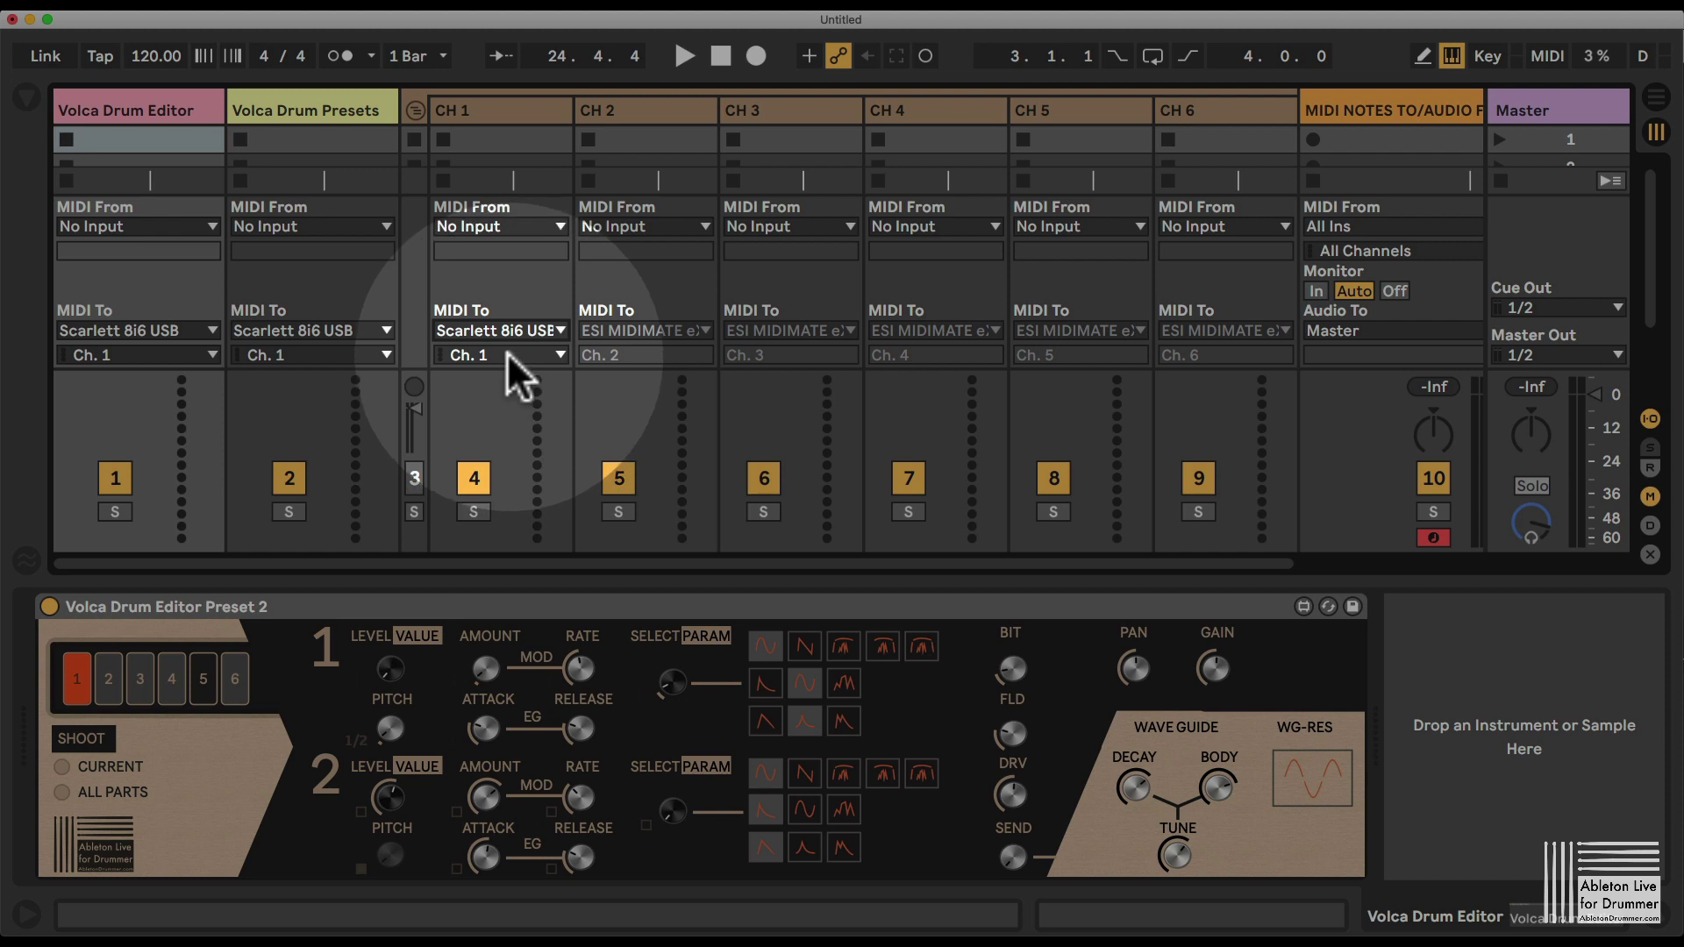
click(507, 353)
click(506, 354)
click(632, 326)
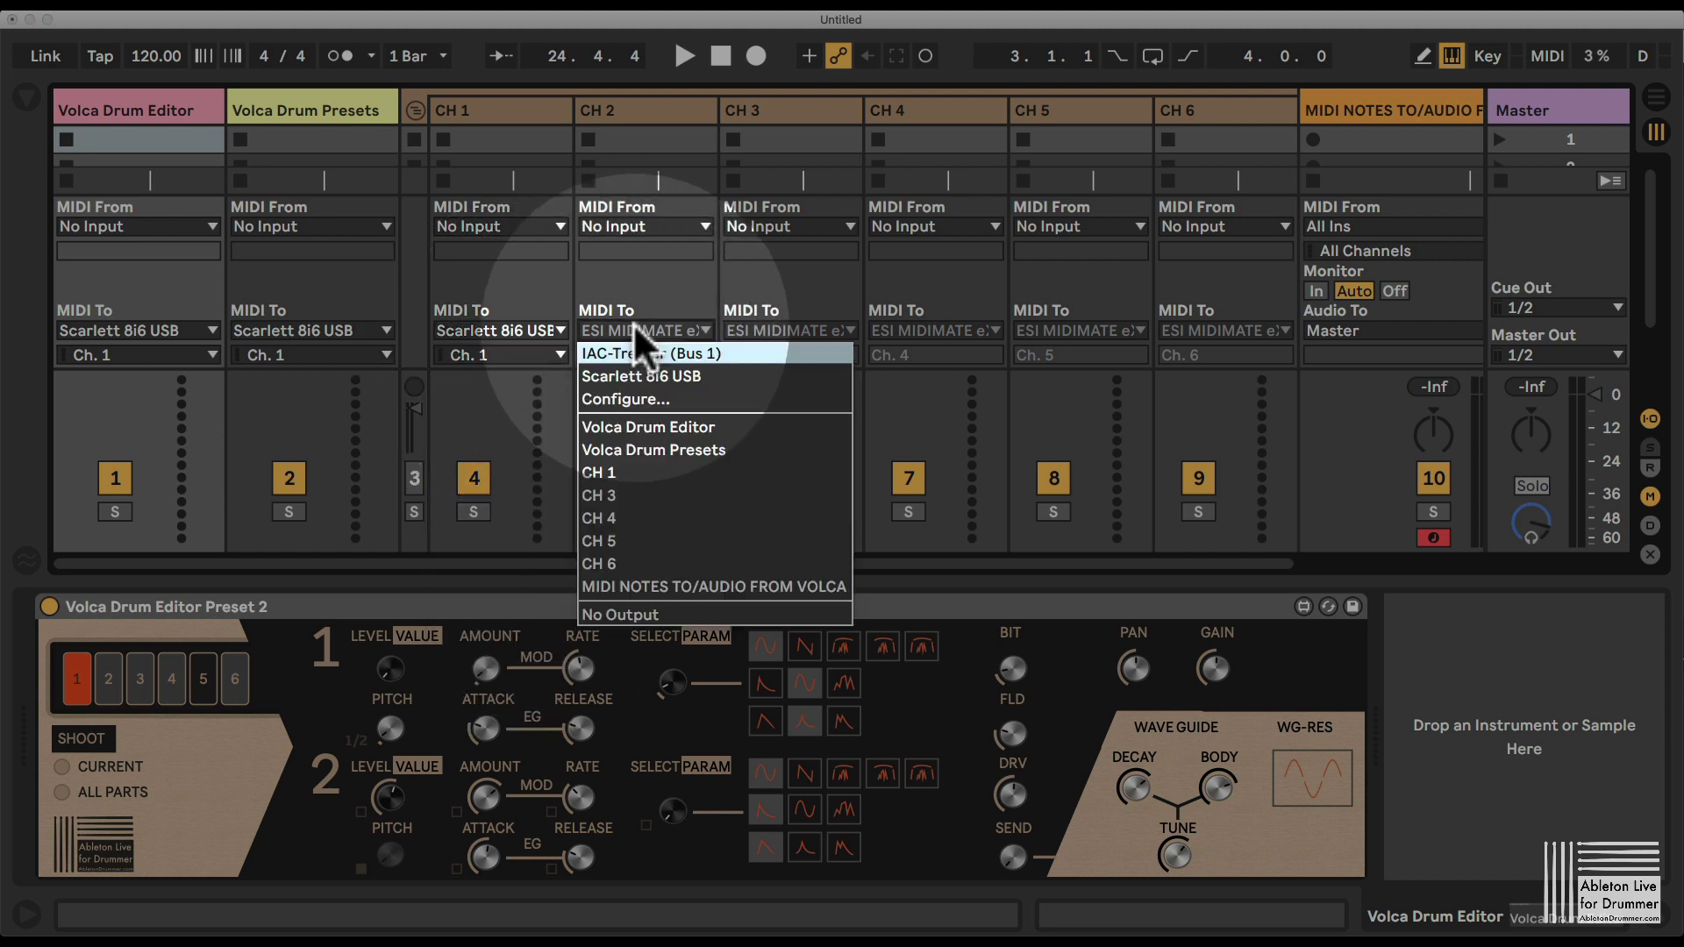
click(635, 363)
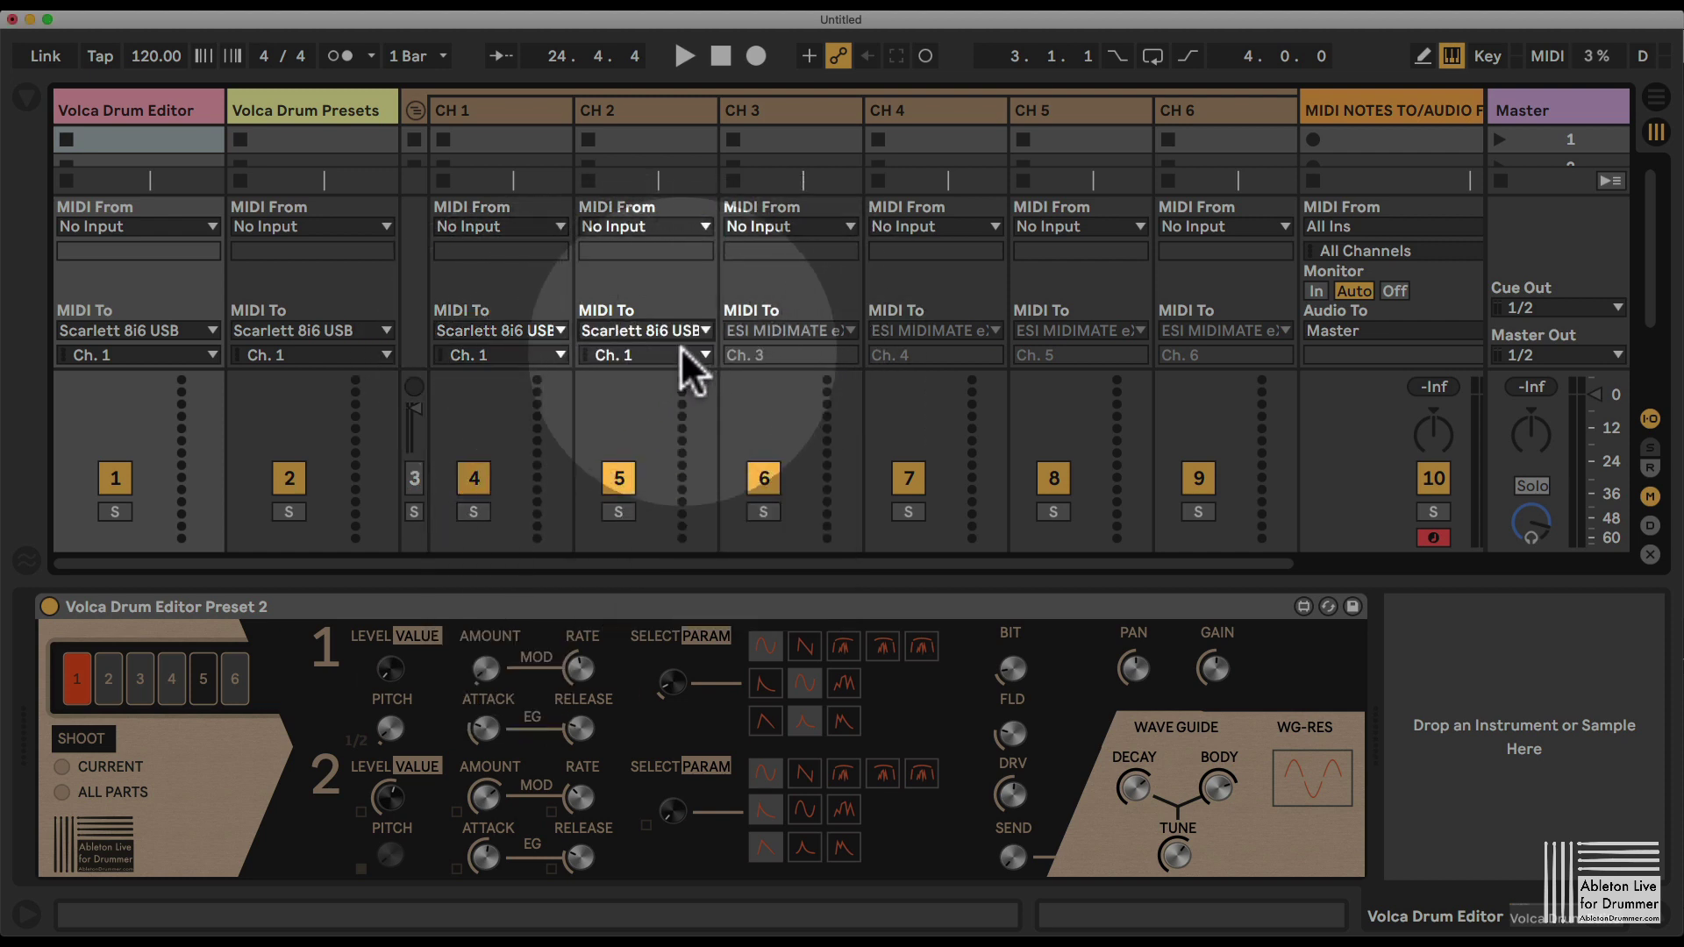
click(680, 354)
click(665, 400)
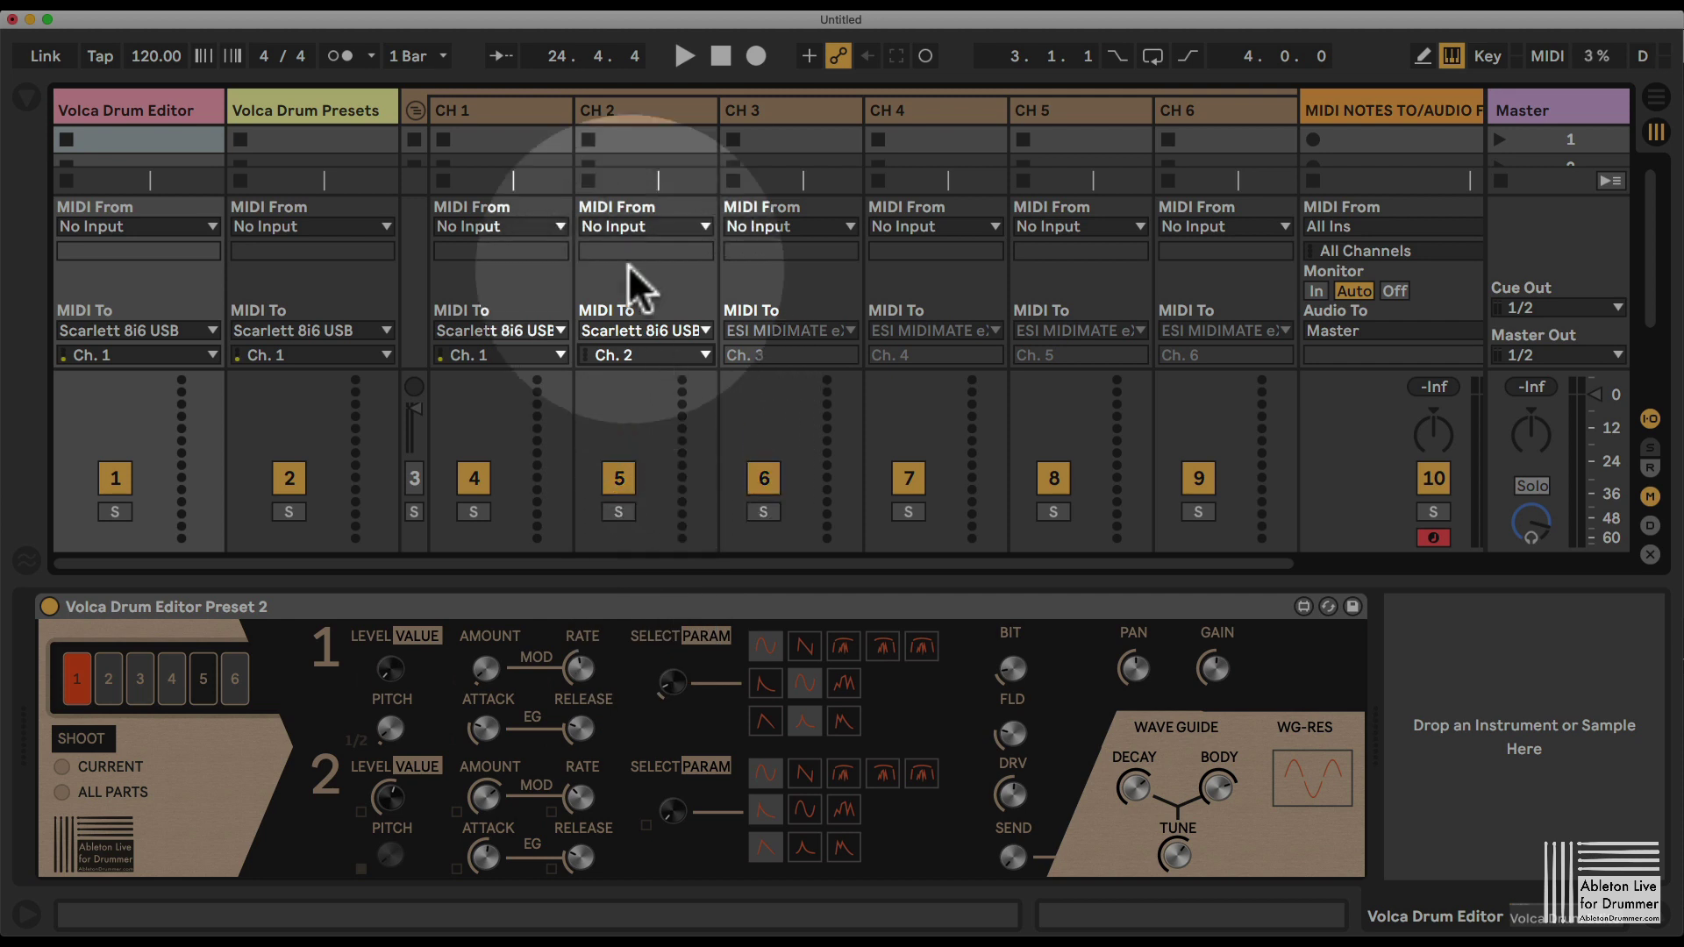
click(617, 108)
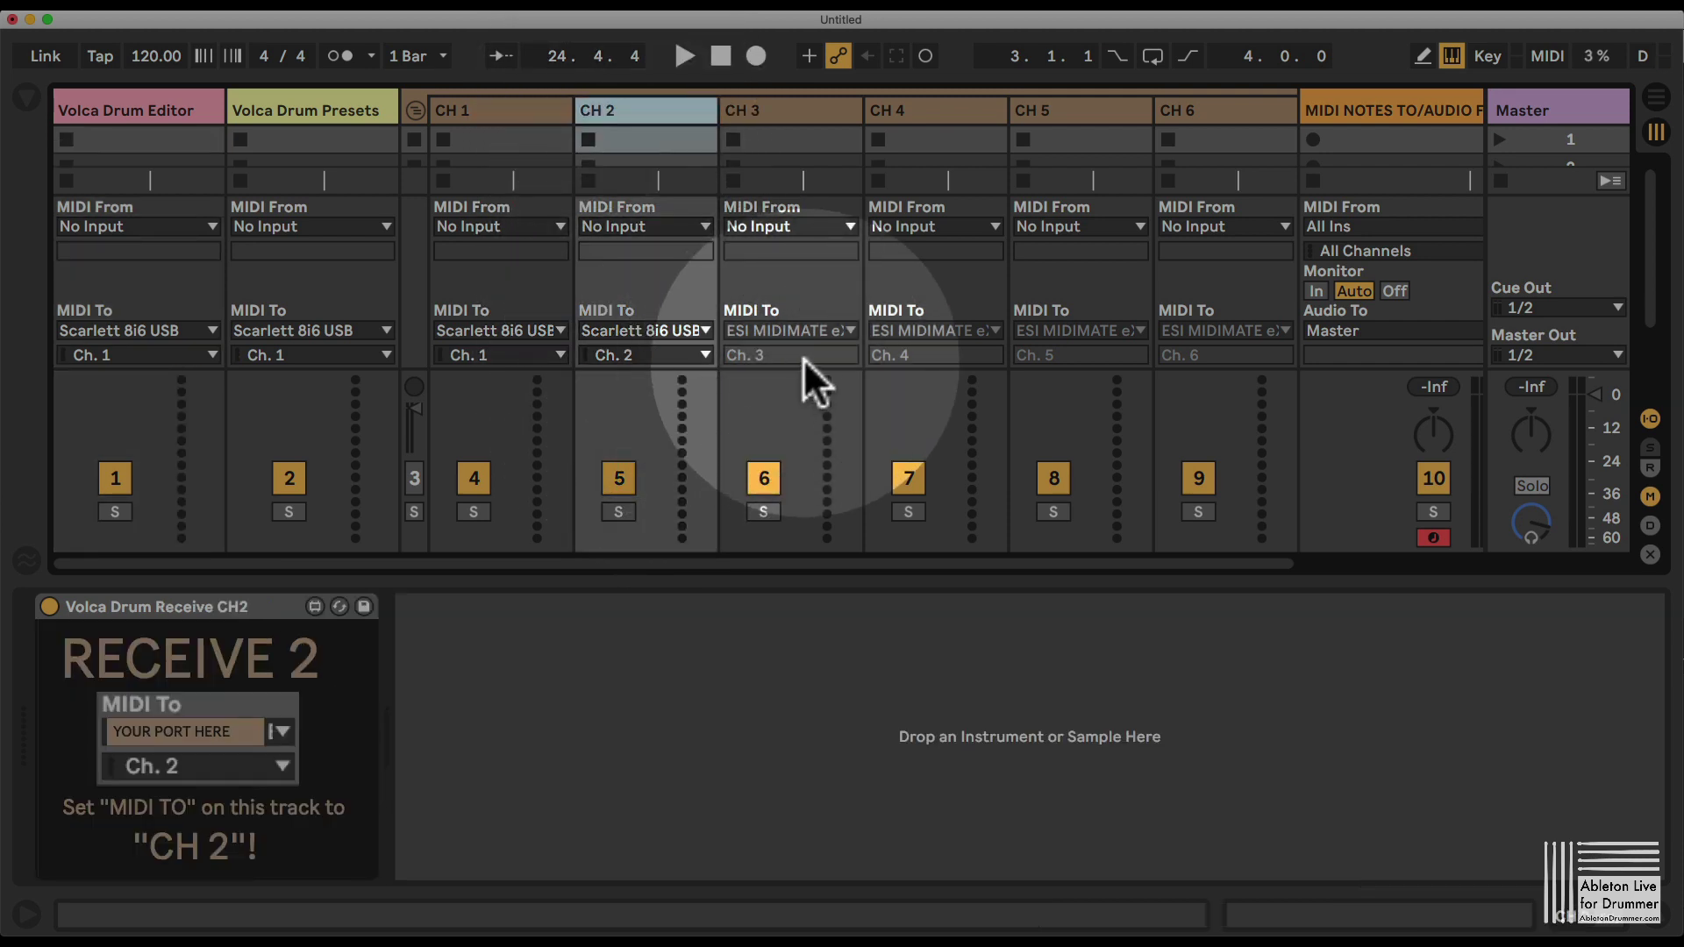
- Route CH 3 and CH 4 to Scarlett 8i6 USB on MIDI channels 3 and 4
click(797, 328)
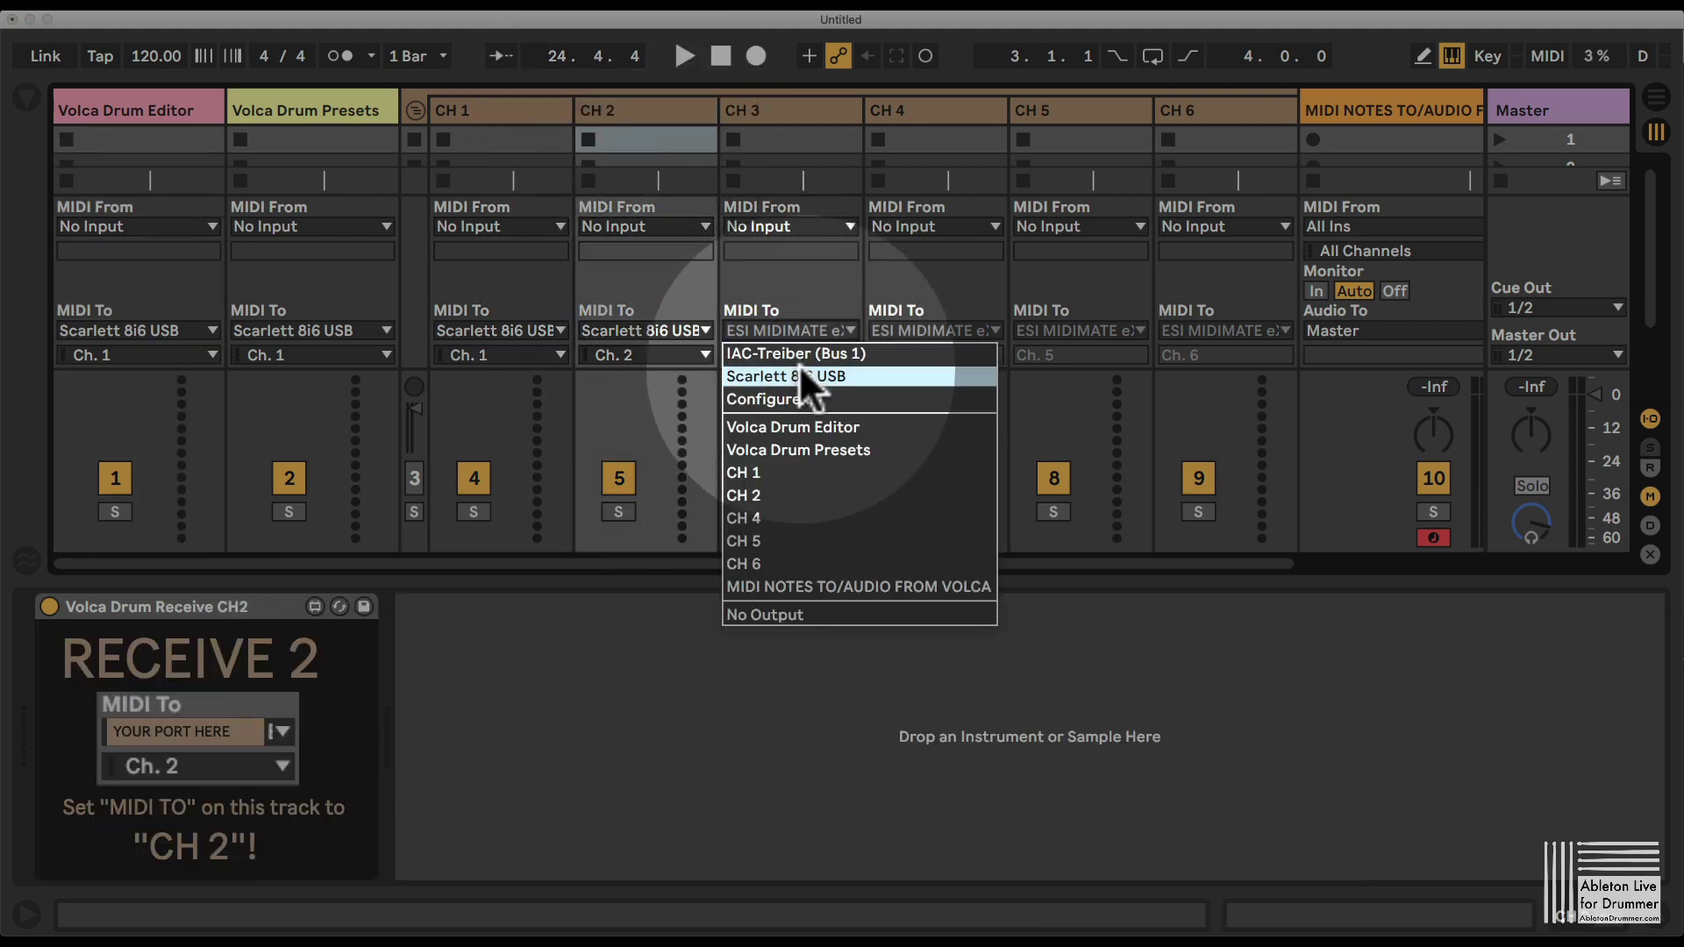
click(801, 369)
click(796, 354)
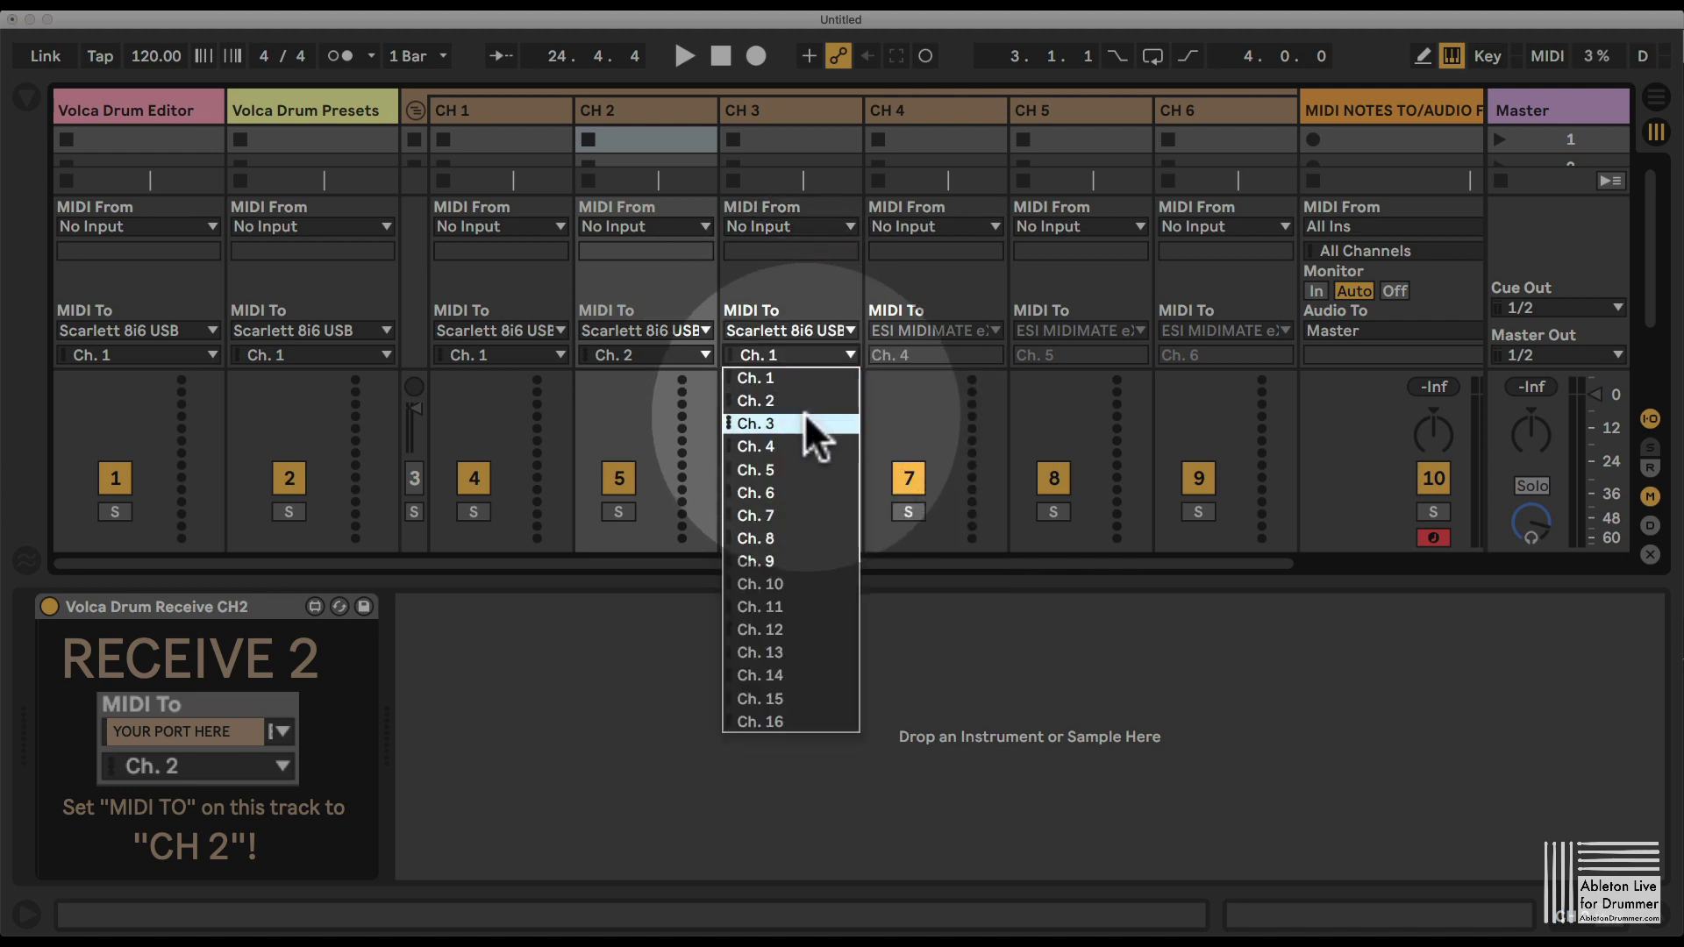
click(804, 419)
click(932, 330)
click(938, 371)
- Route CH 5 and CH 6 to Scarlett 8i6 USB on MIDI channels 5 and 6
click(935, 355)
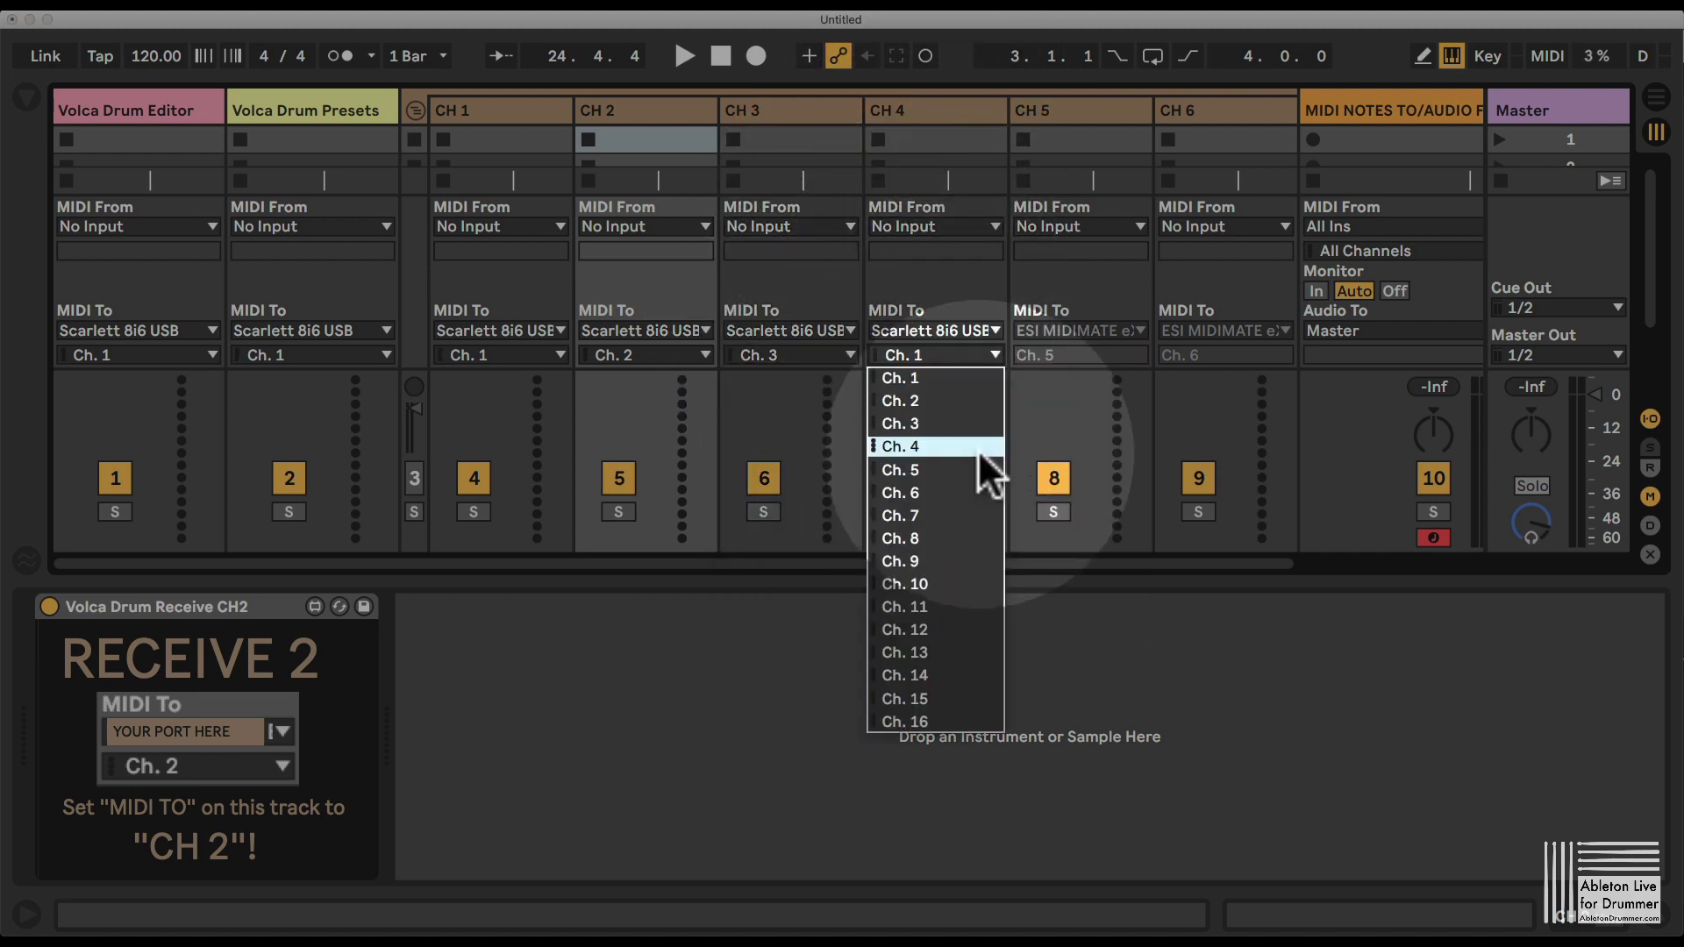
click(974, 445)
click(1077, 330)
click(1066, 371)
click(1097, 355)
click(1119, 470)
click(1224, 330)
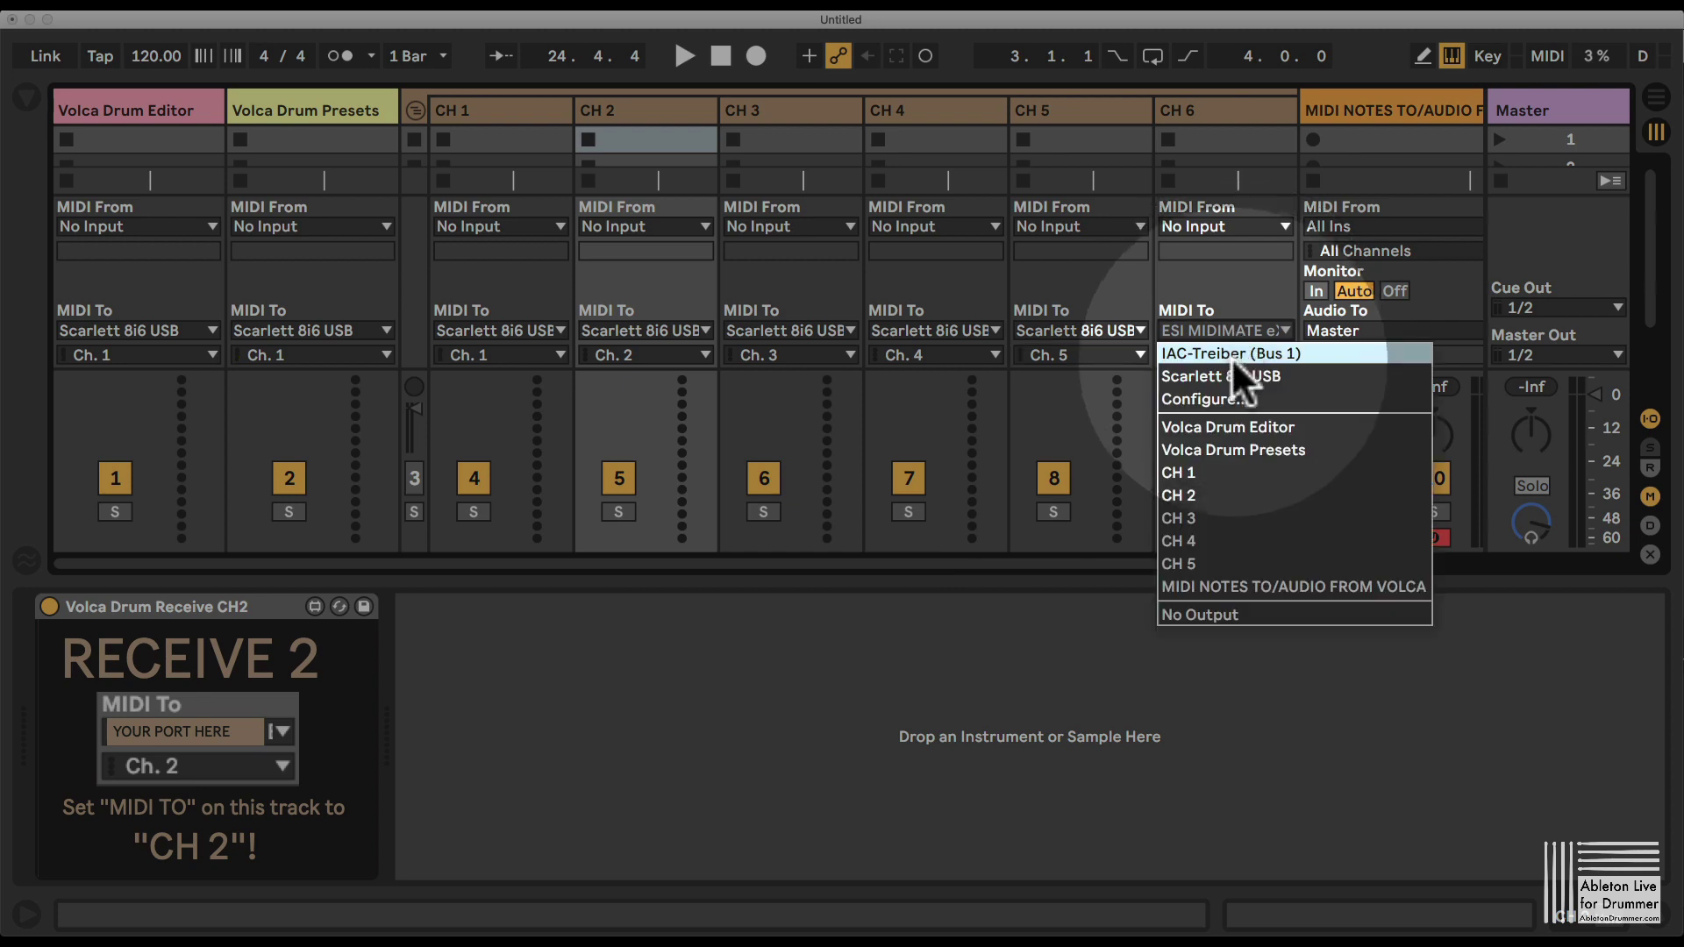
click(1229, 376)
click(1228, 355)
click(1260, 493)
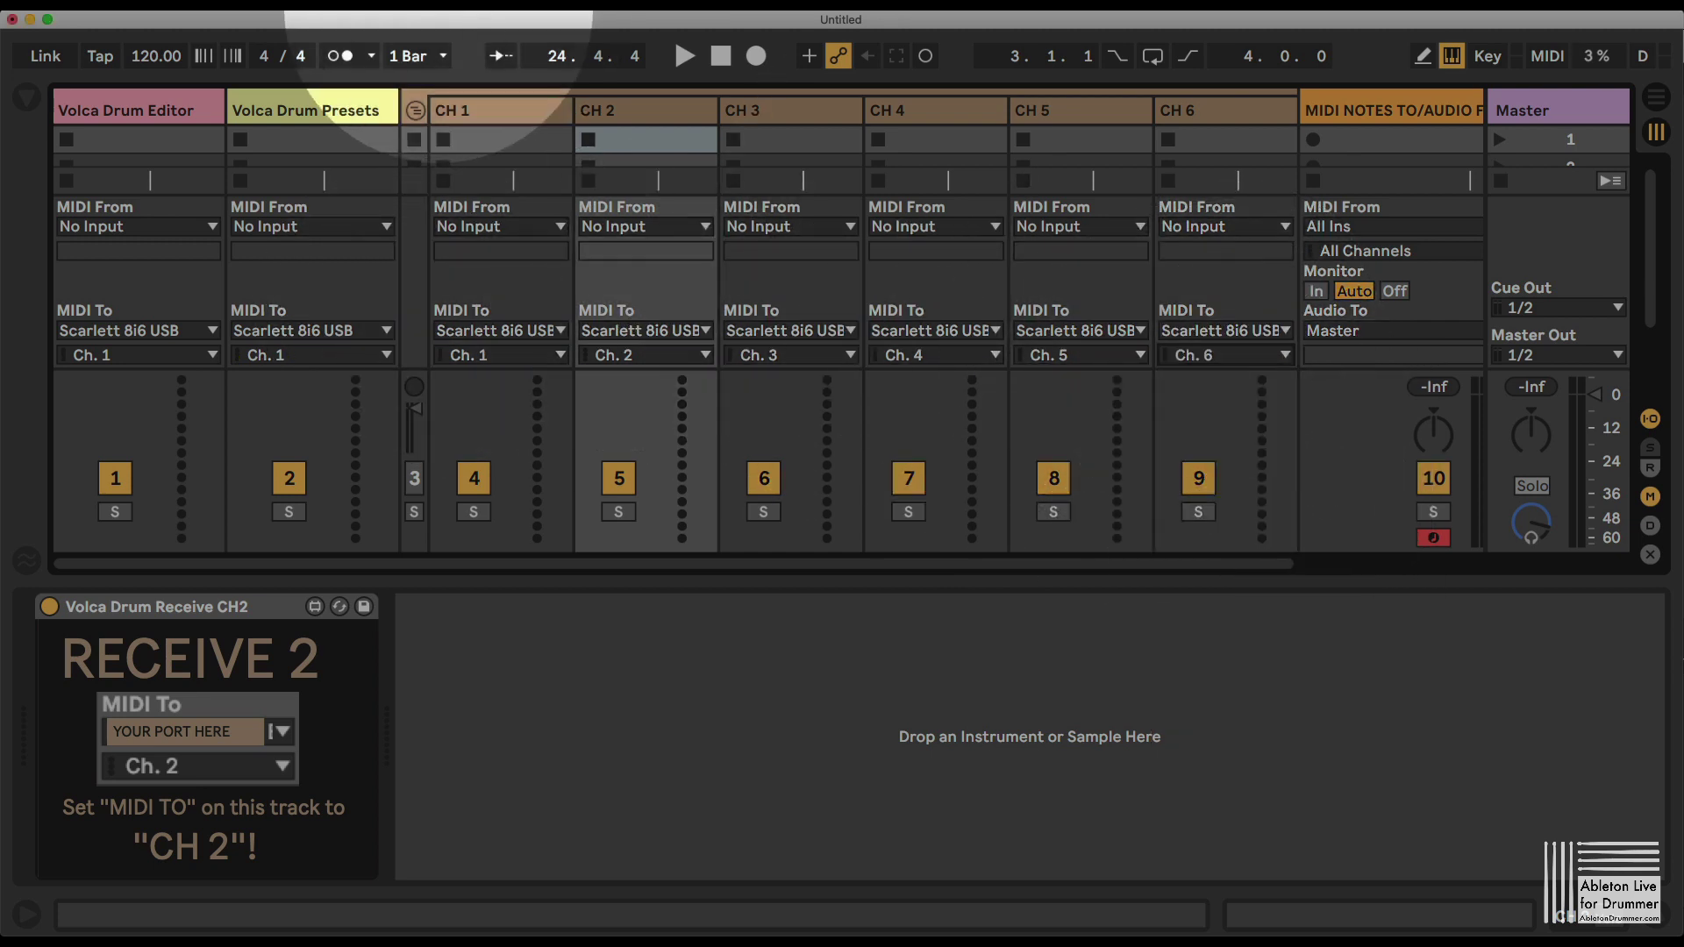
- Fold the CH group, then begin saving as 'Routing Volca Template' but cancel the dialog
click(415, 106)
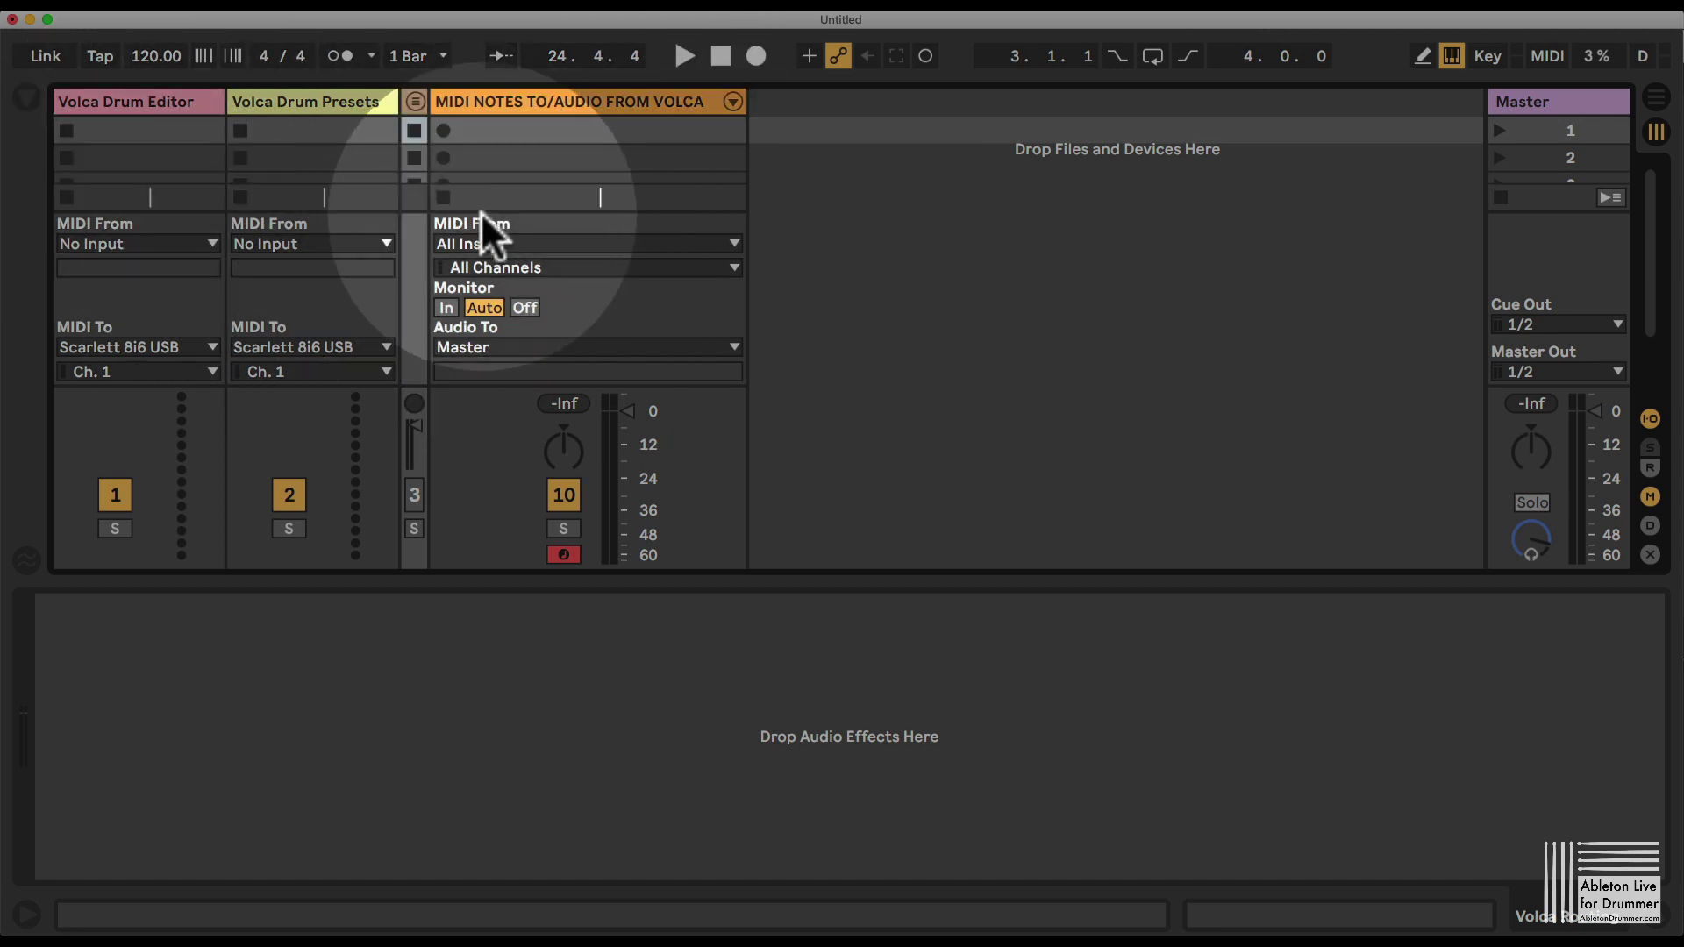
key(super+s)
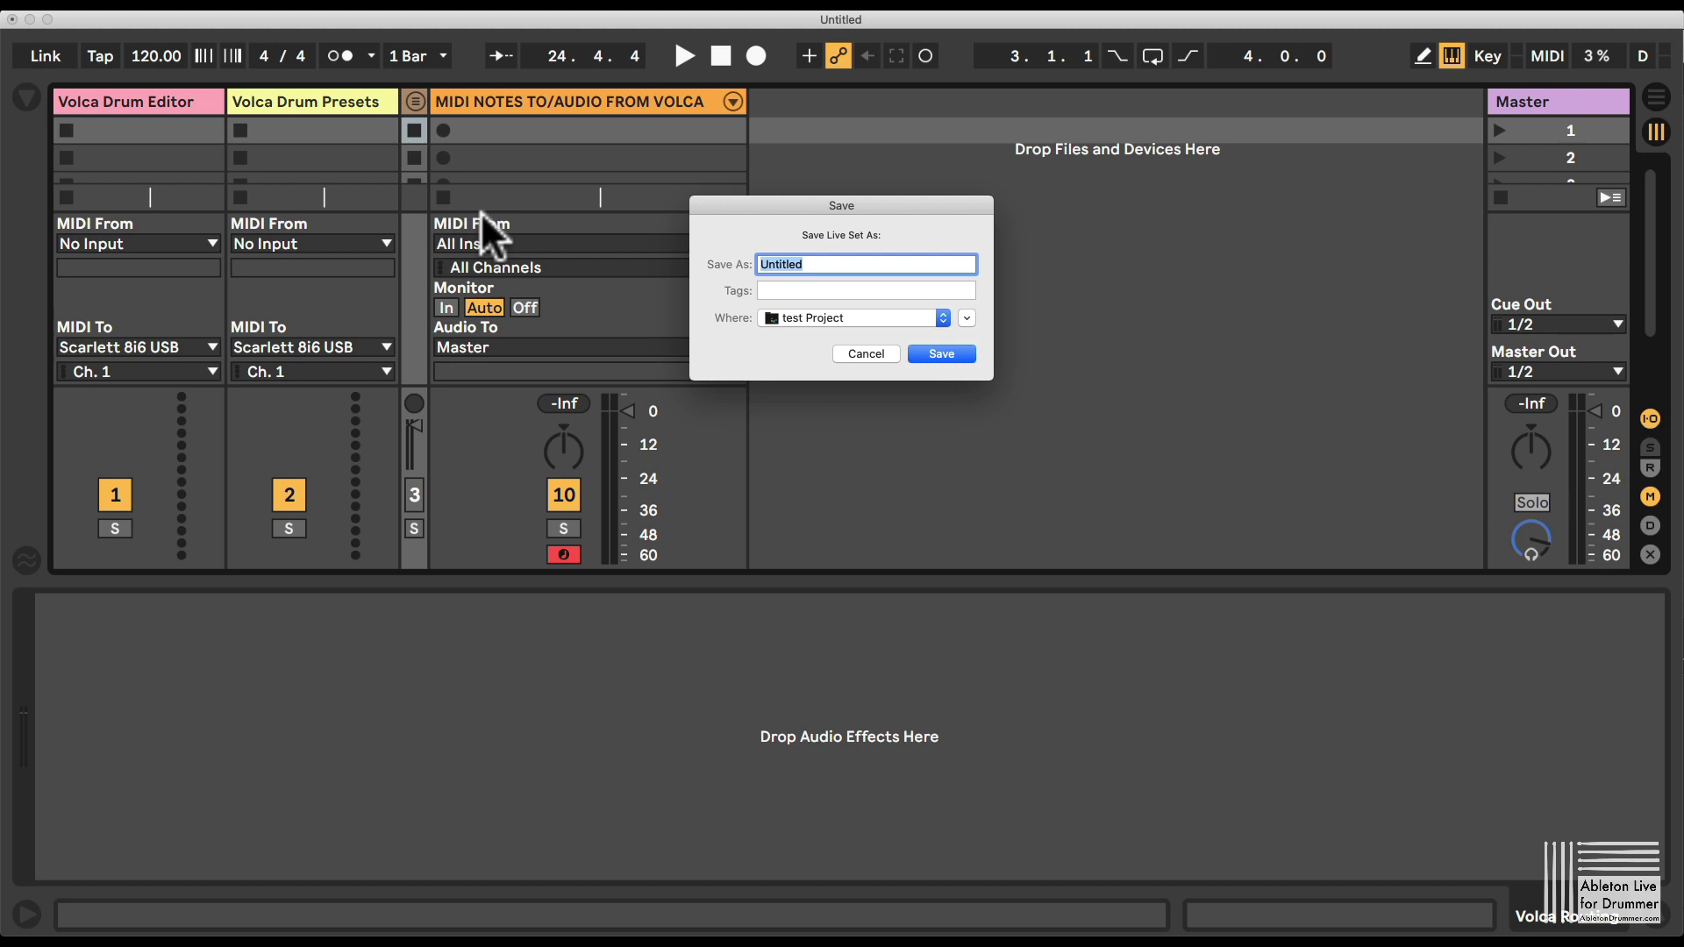
text(Routing Volca Template)
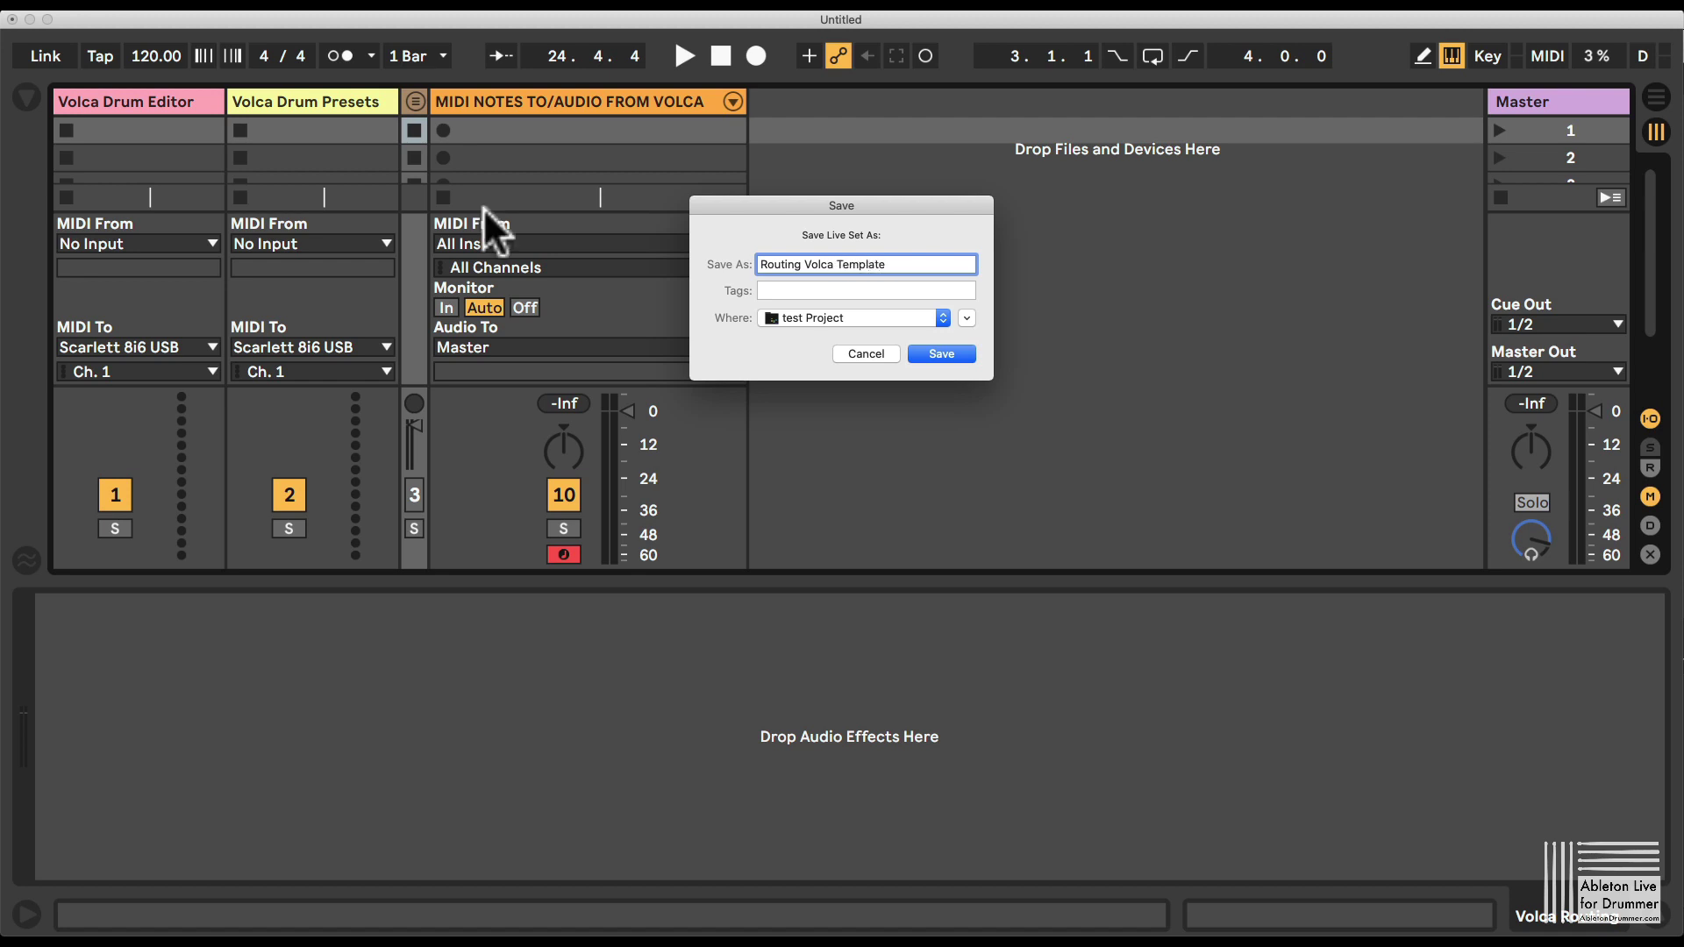
click(869, 353)
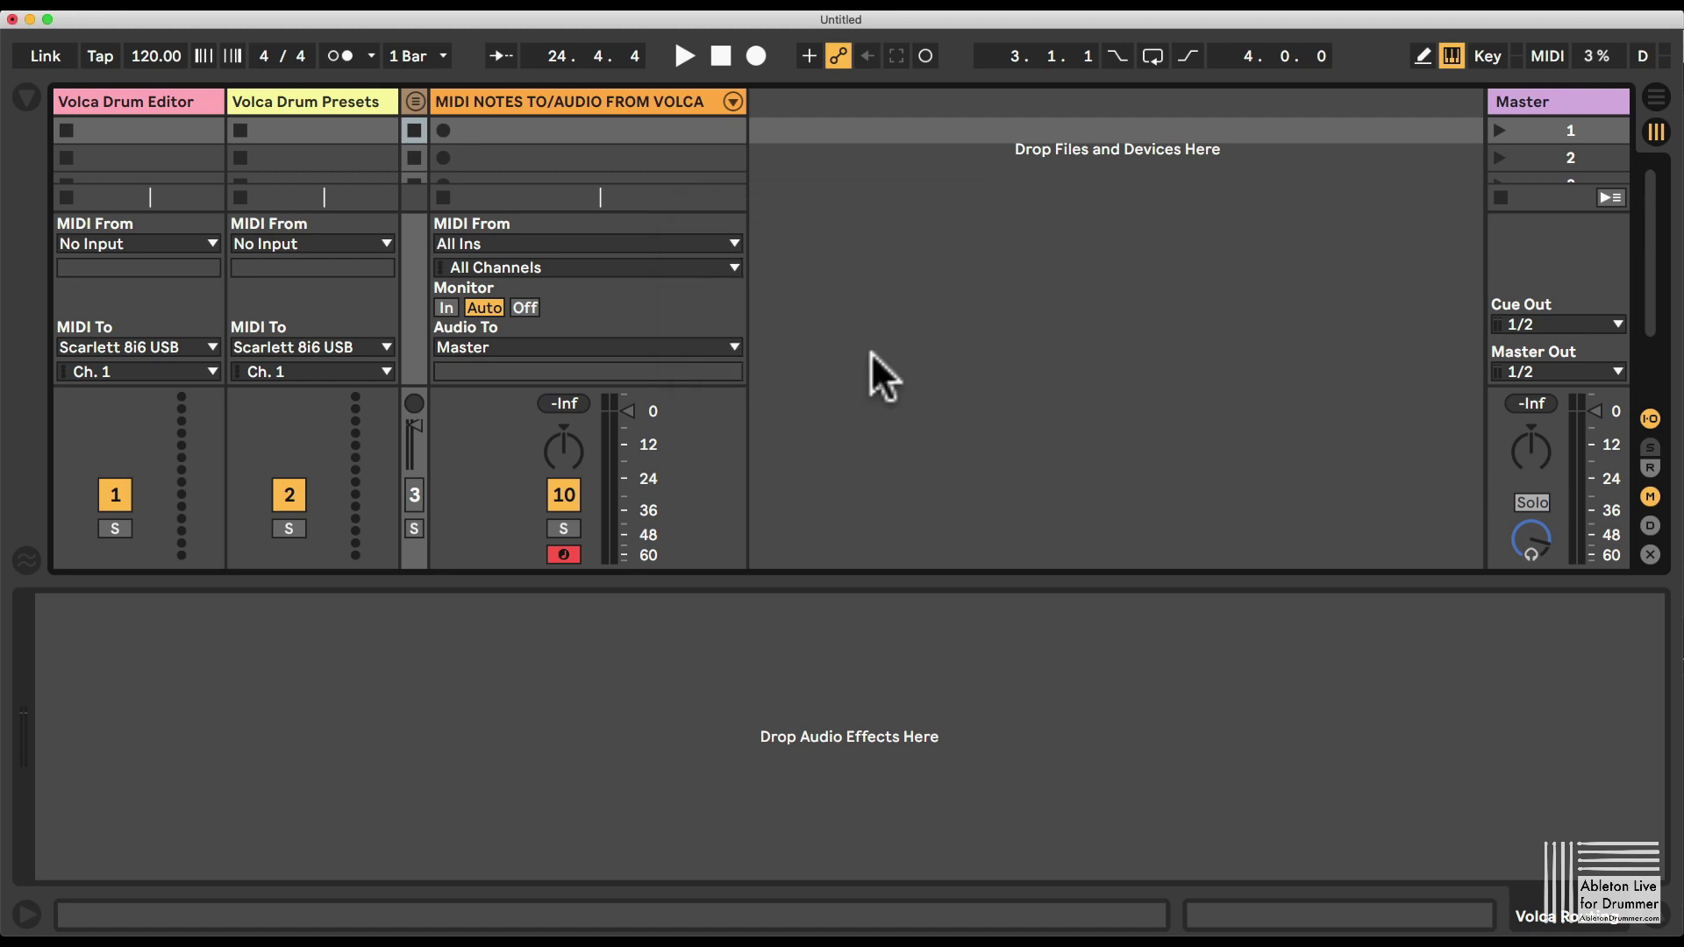
- Drag the Volca Drum Editor track after Volca Drum Presets, next to the Volca Routing group
click(26, 96)
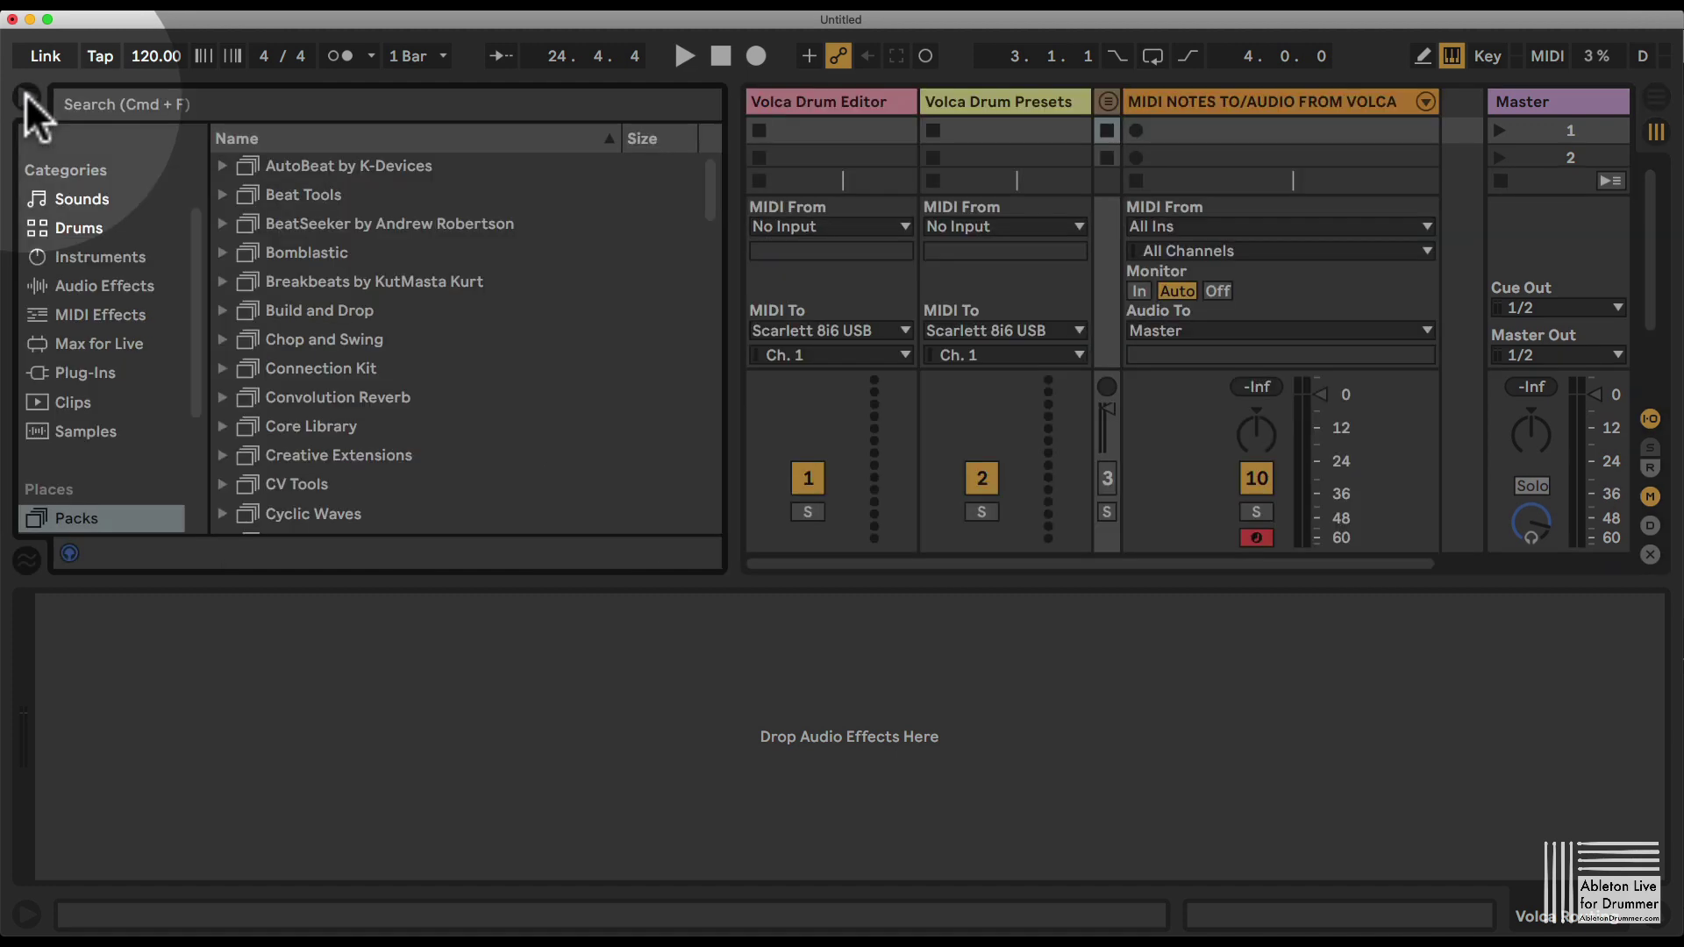
click(912, 101)
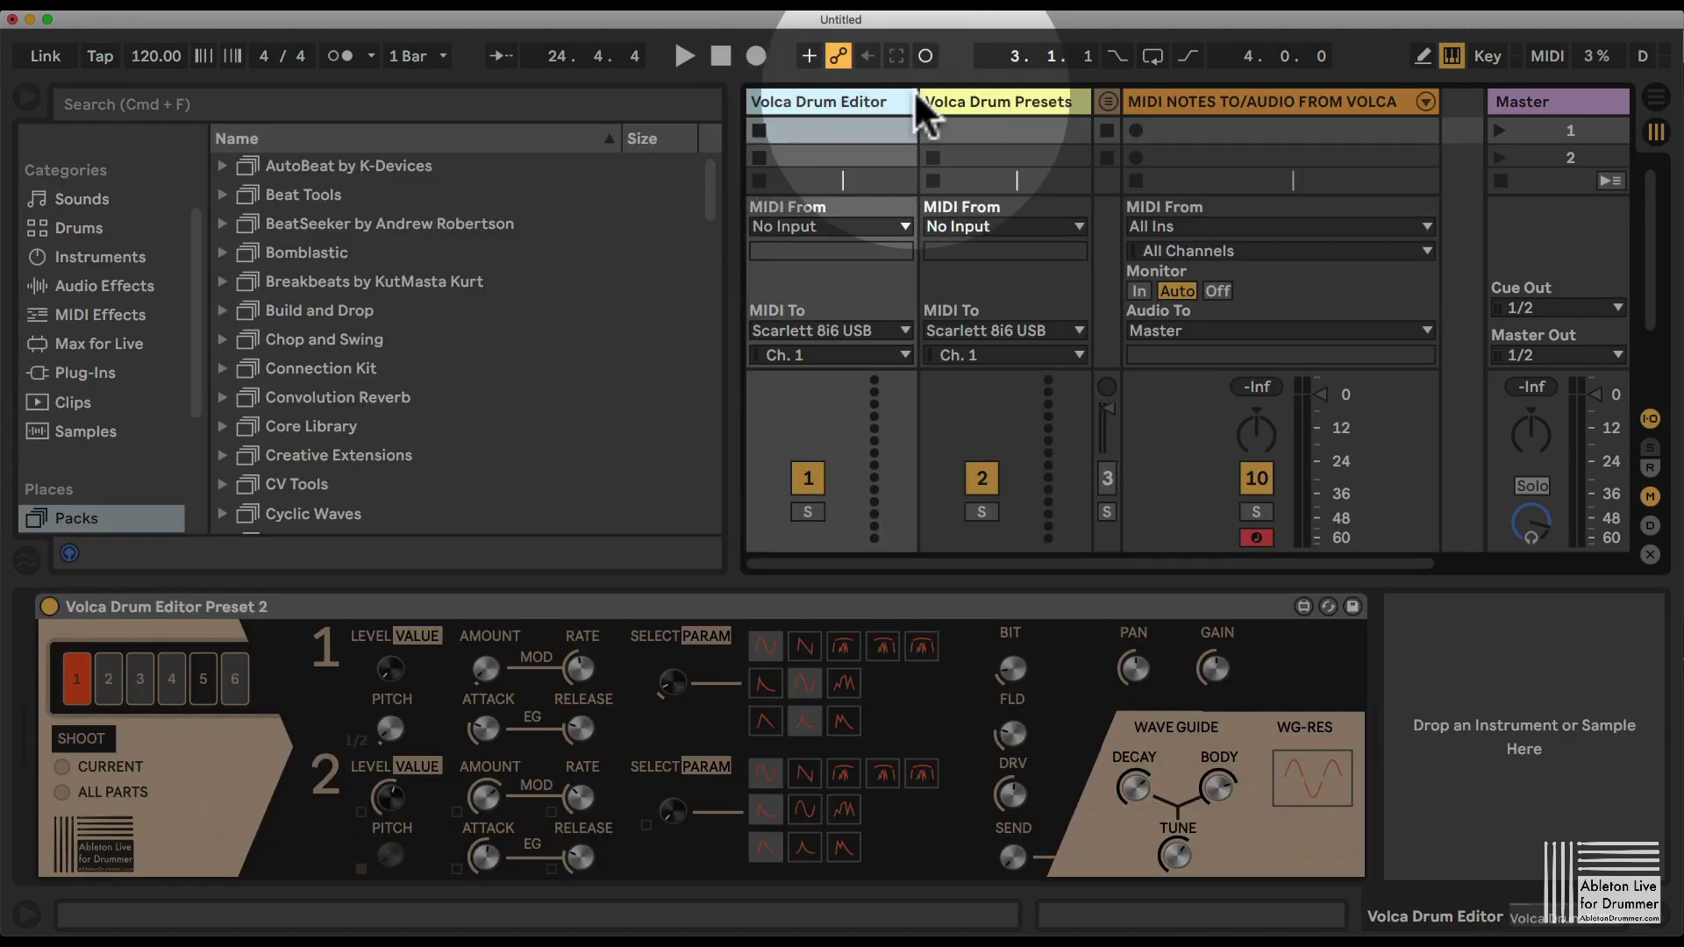
click(996, 101)
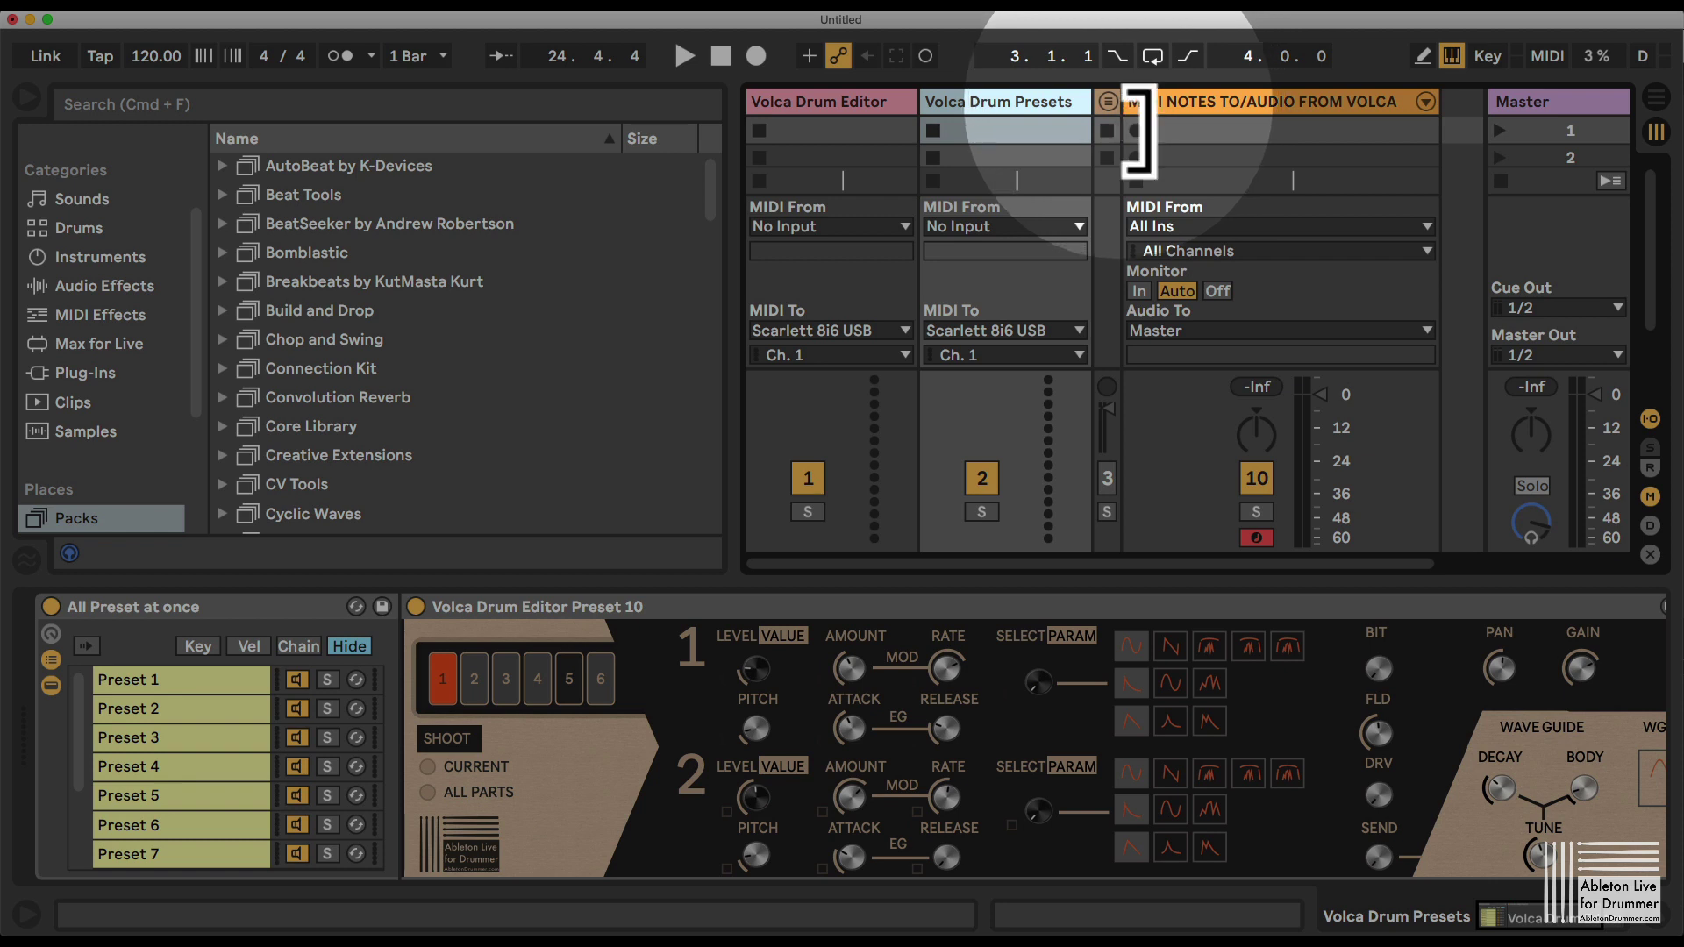
click(833, 98)
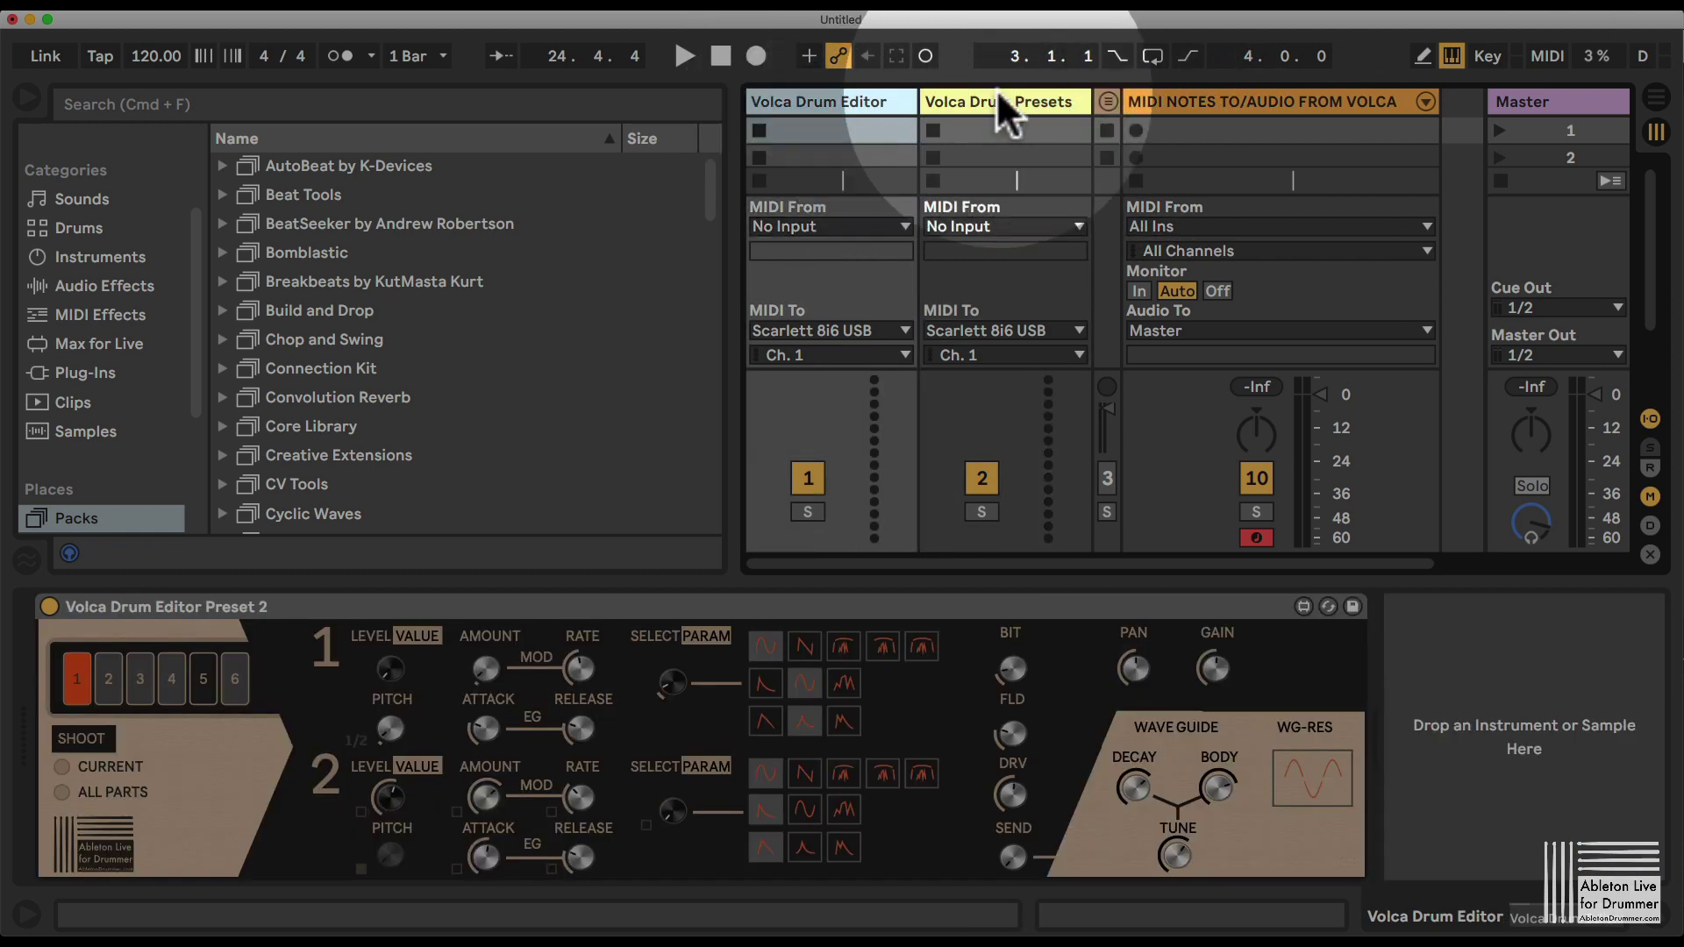
mouse_move(774, 93)
mouse_down()
mouse_move(1079, 102)
mouse_move(763, 114)
mouse_up()
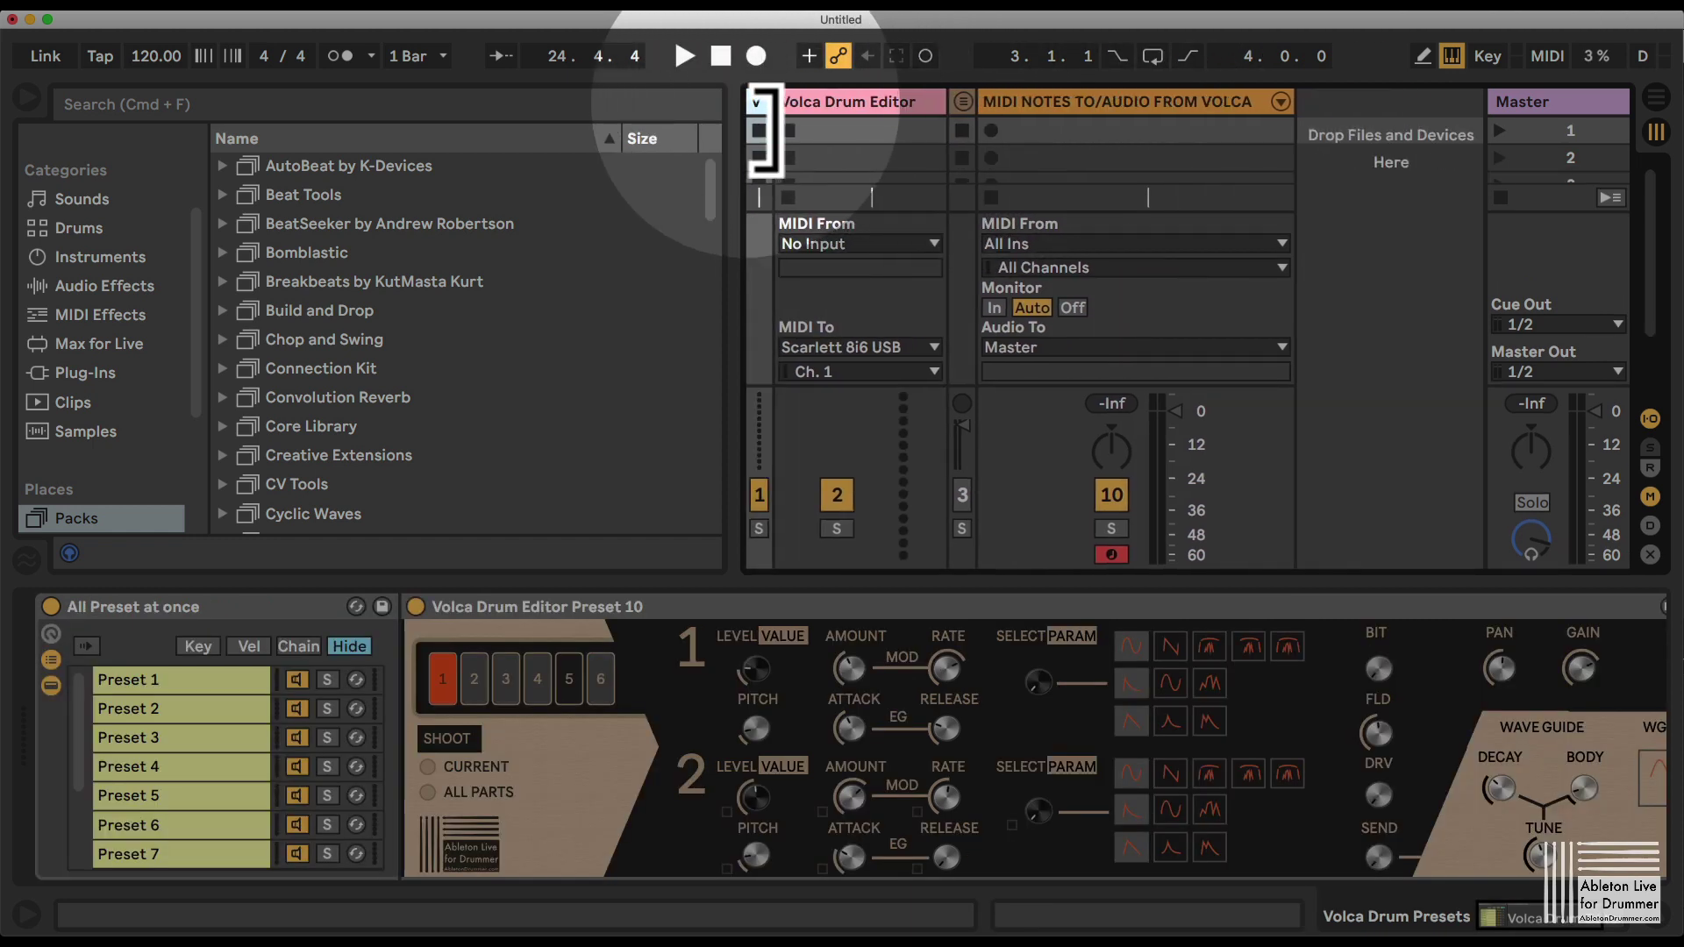
click(977, 97)
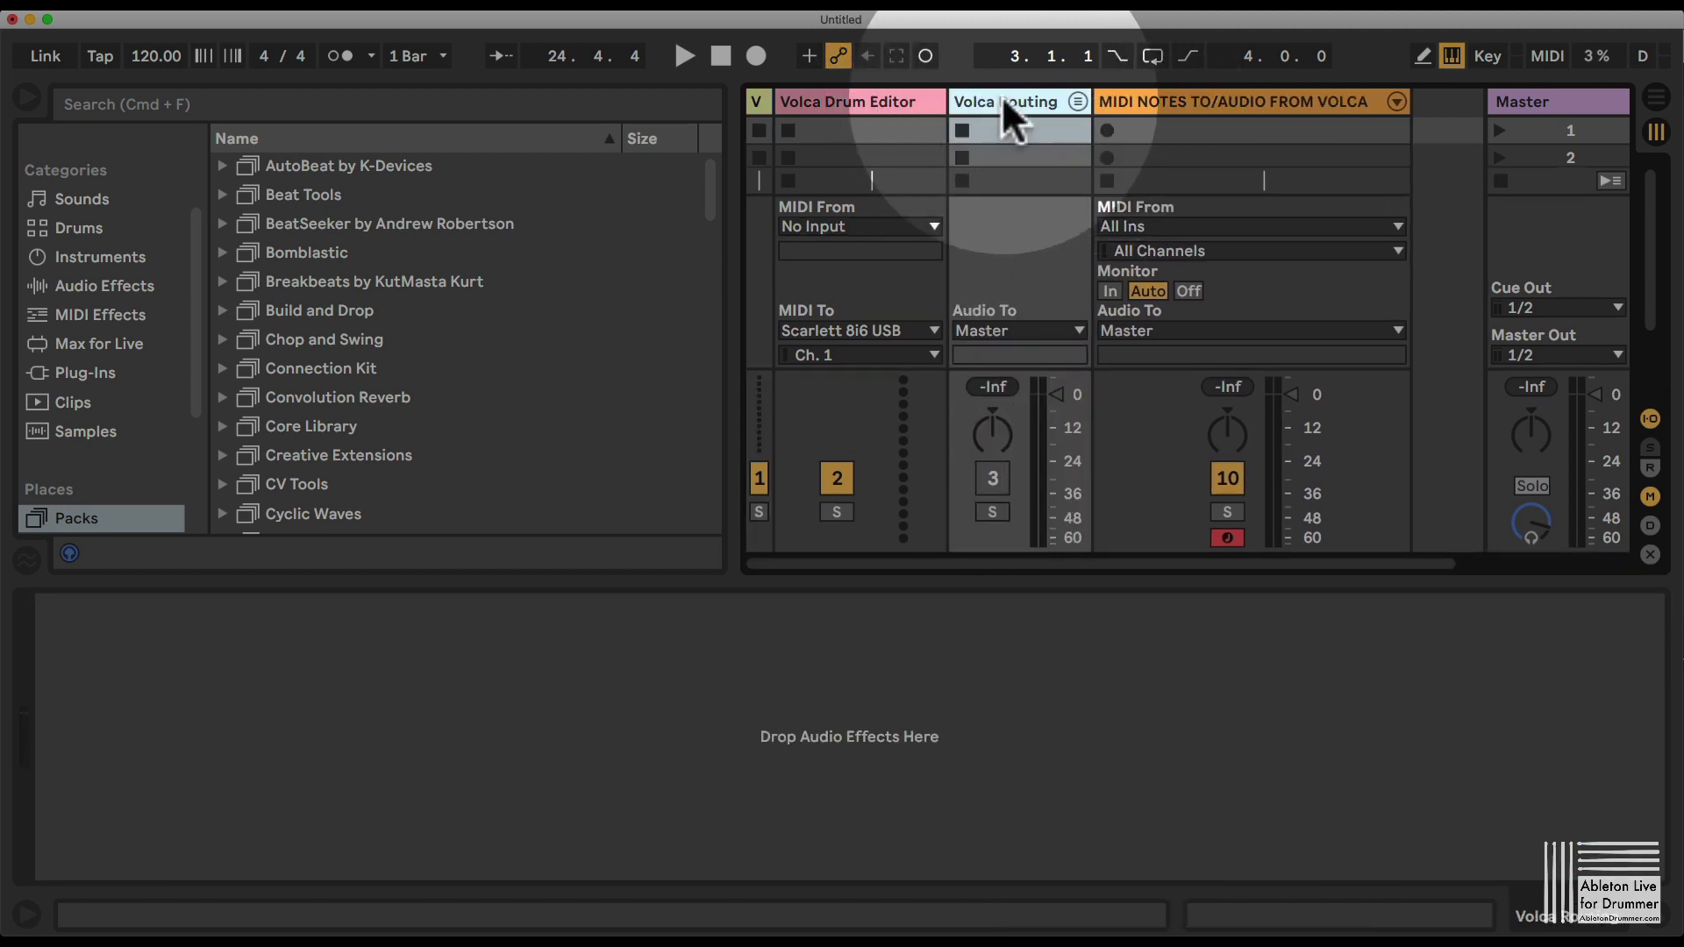
- Group Volca Drum Editor with Volca Routing and name the group 'Routing Volca Template'
click(904, 98)
key(super+g)
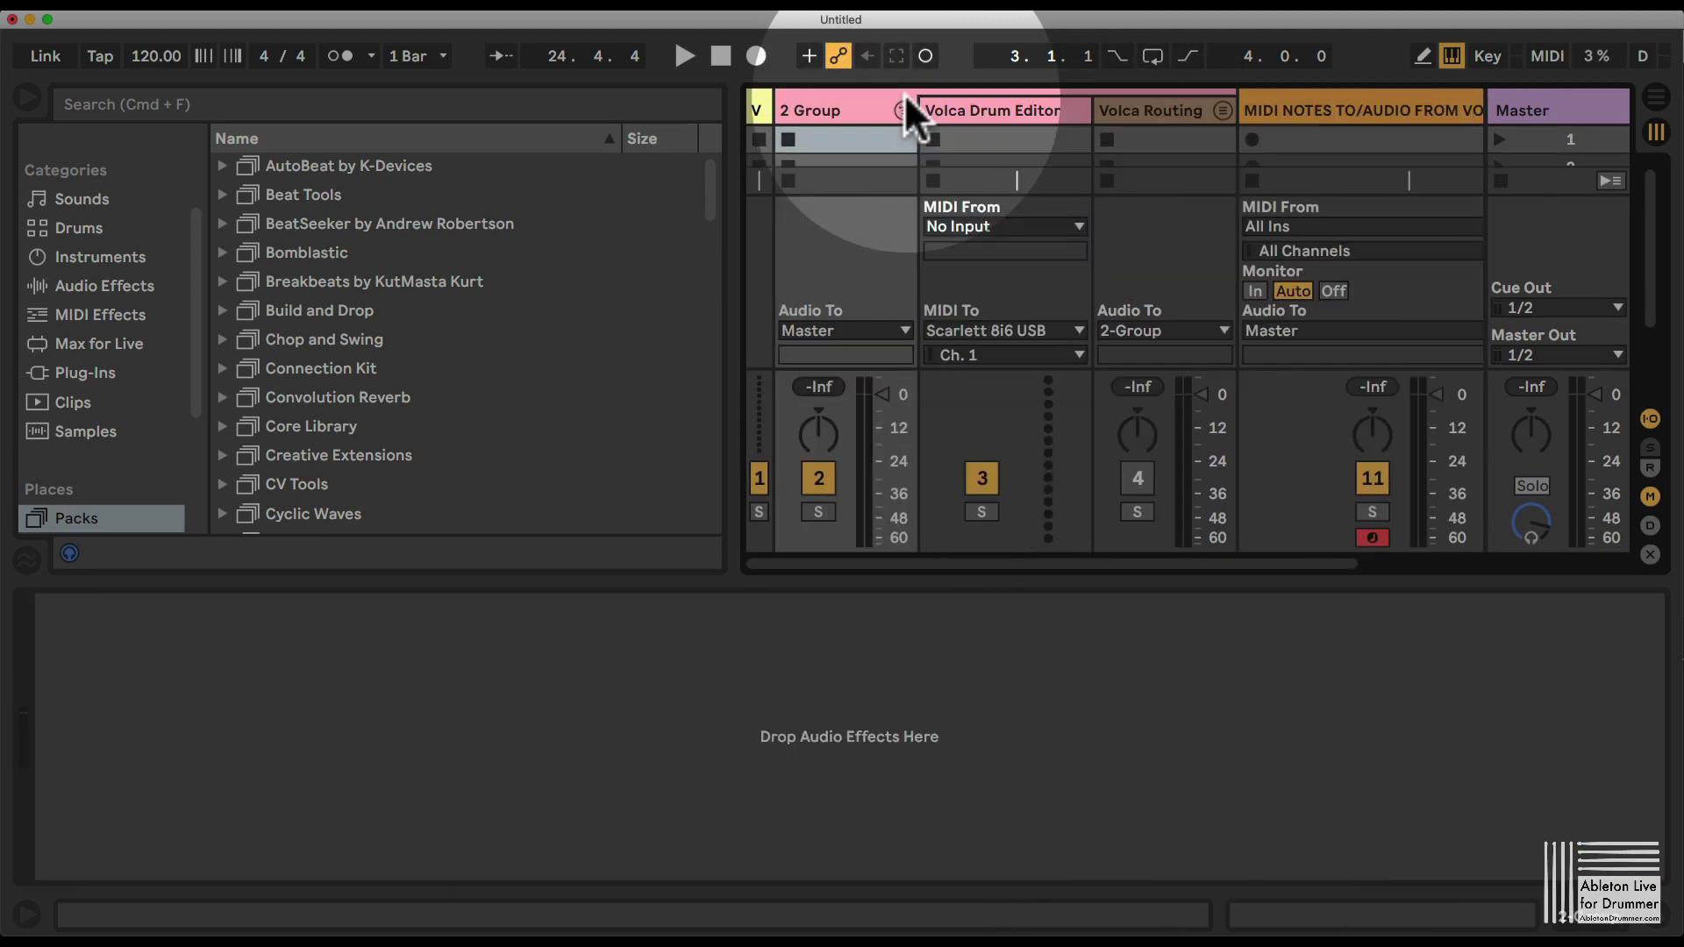
click(847, 114)
key(super+r)
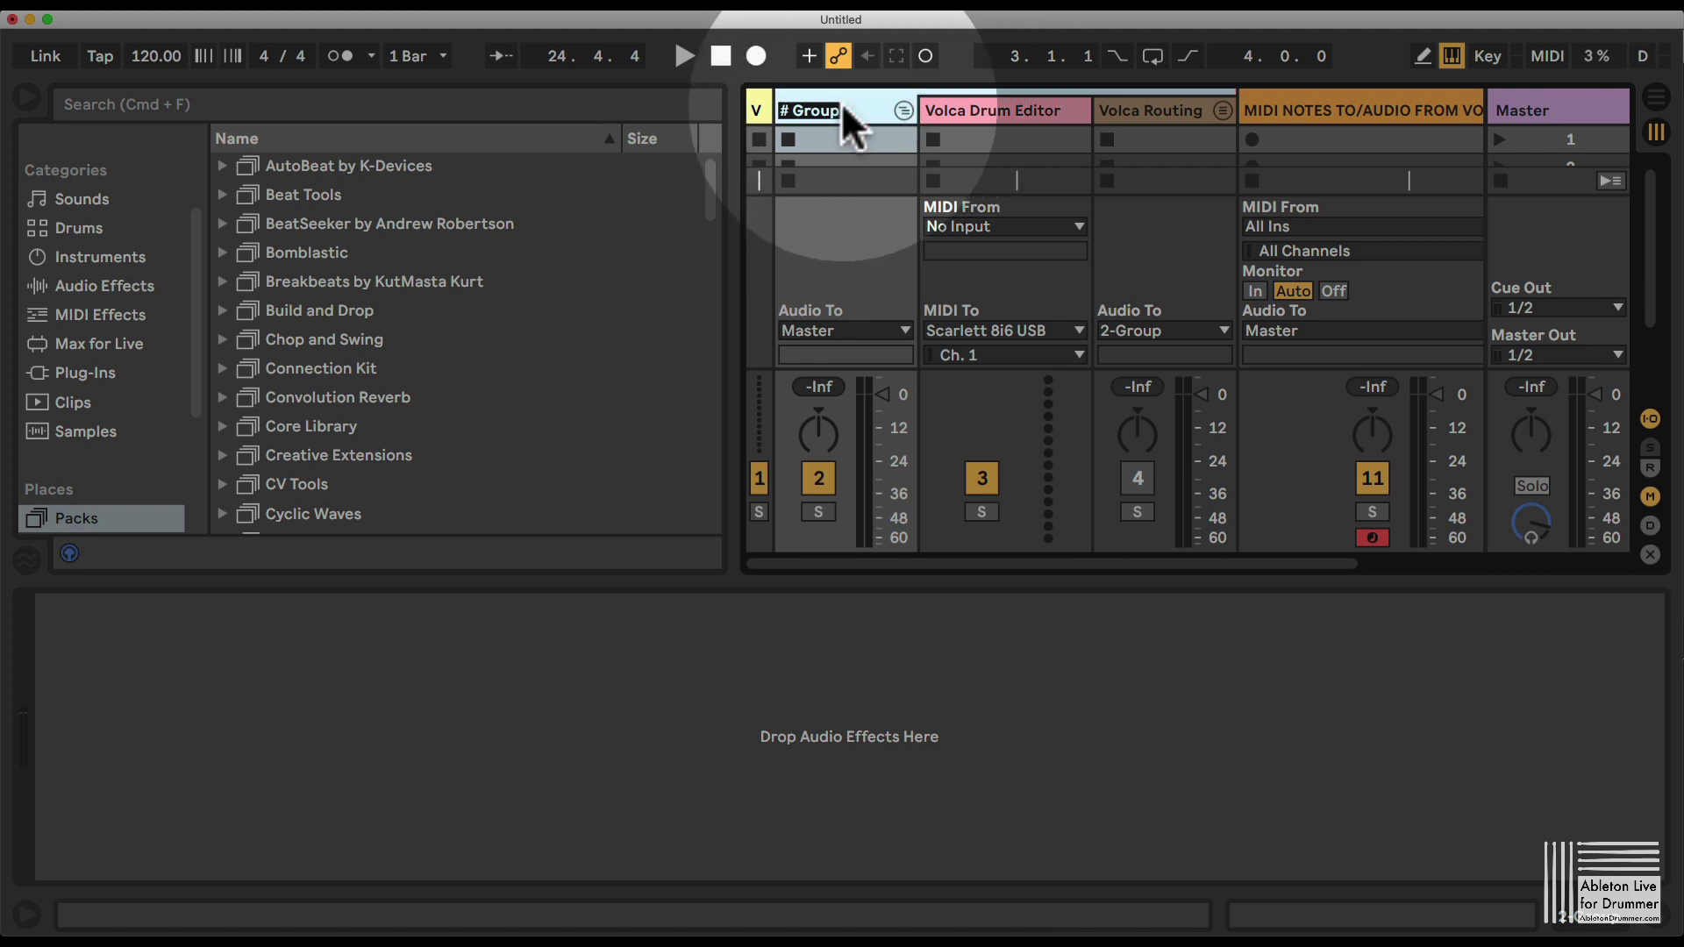
text(Routing Volca Template)
key(Return)
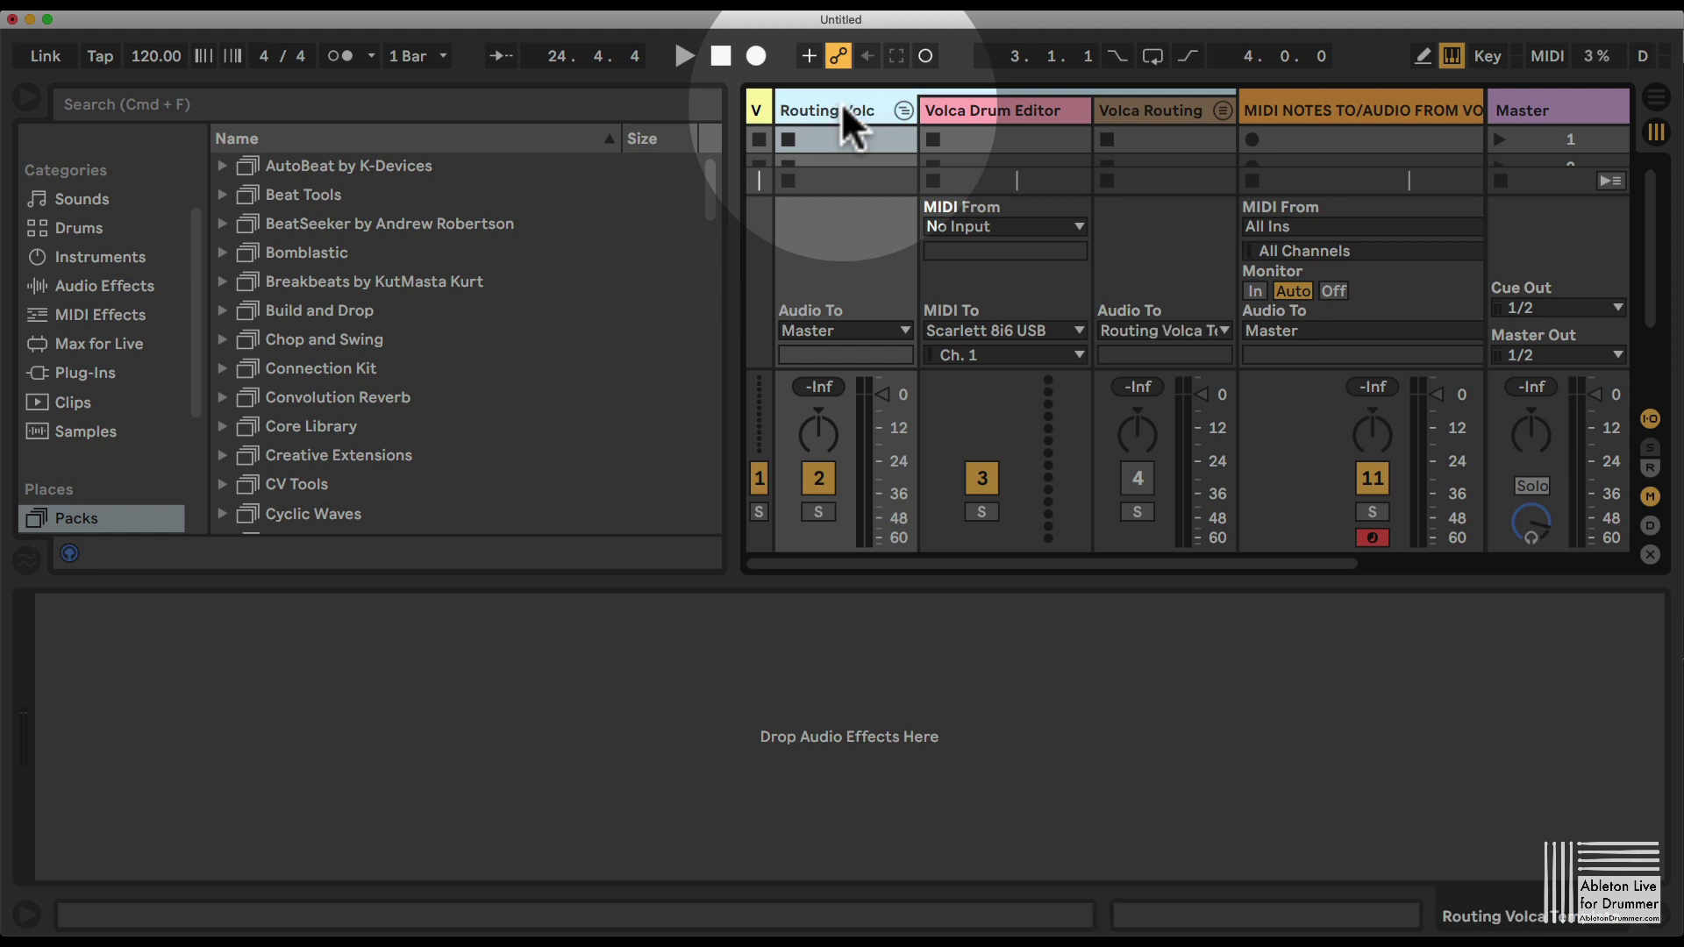
- Save the Routing Volca Template group into the User Library as Routing Volca Template.als
scroll(59, 478, down, 5)
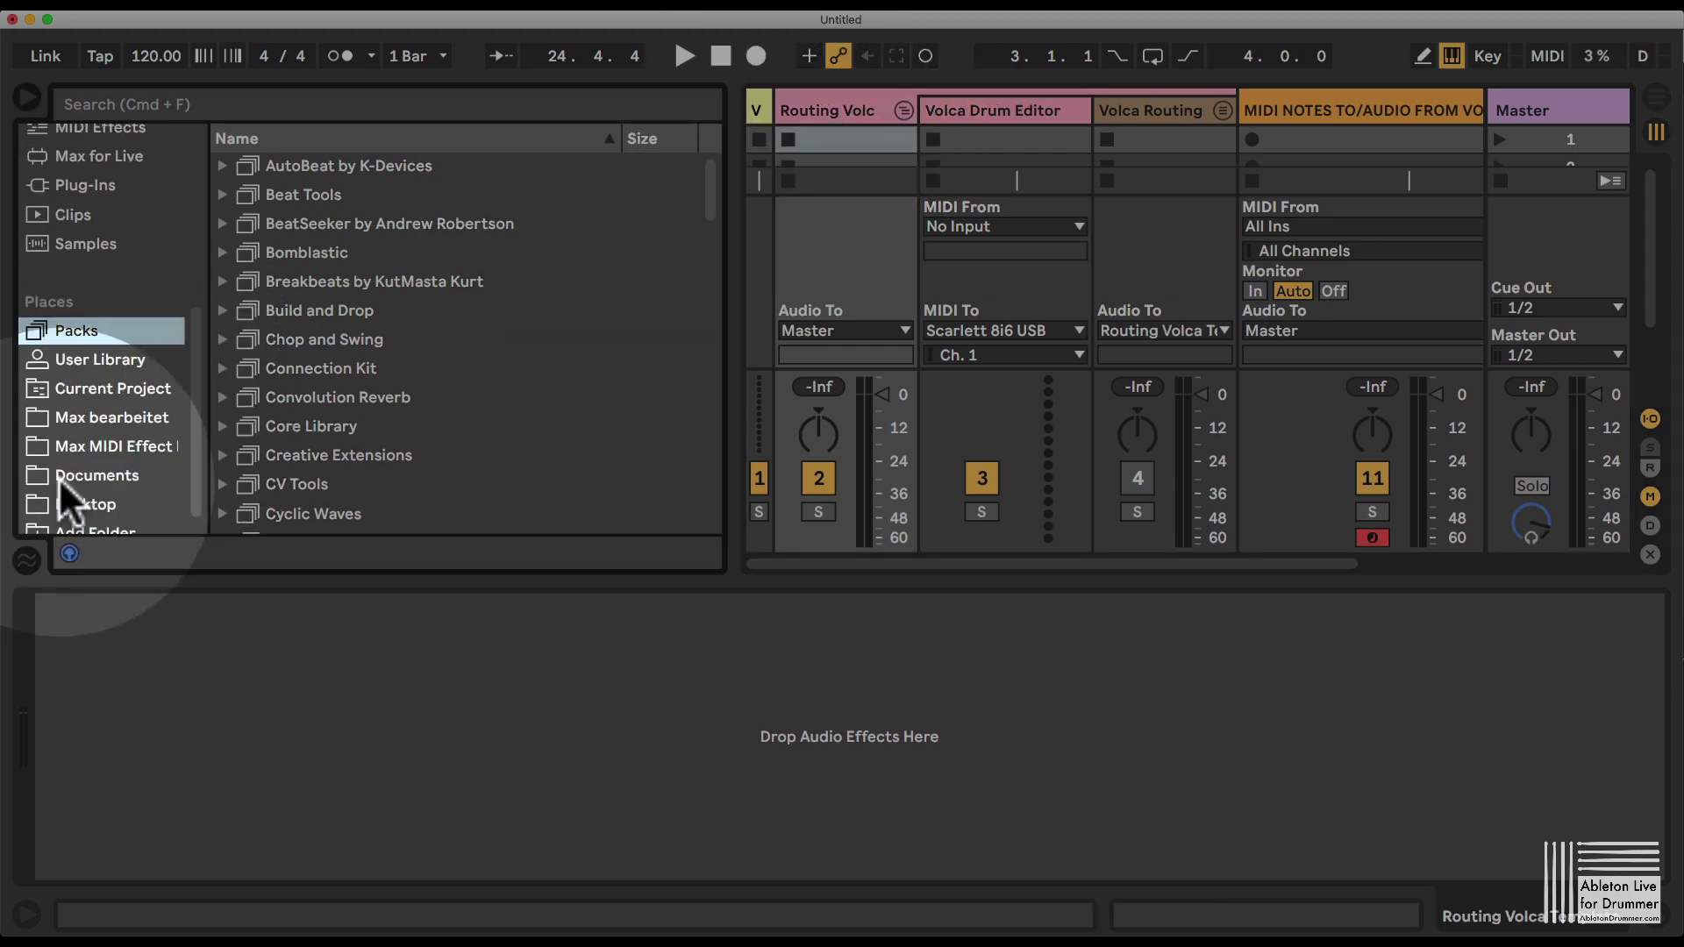
click(76, 342)
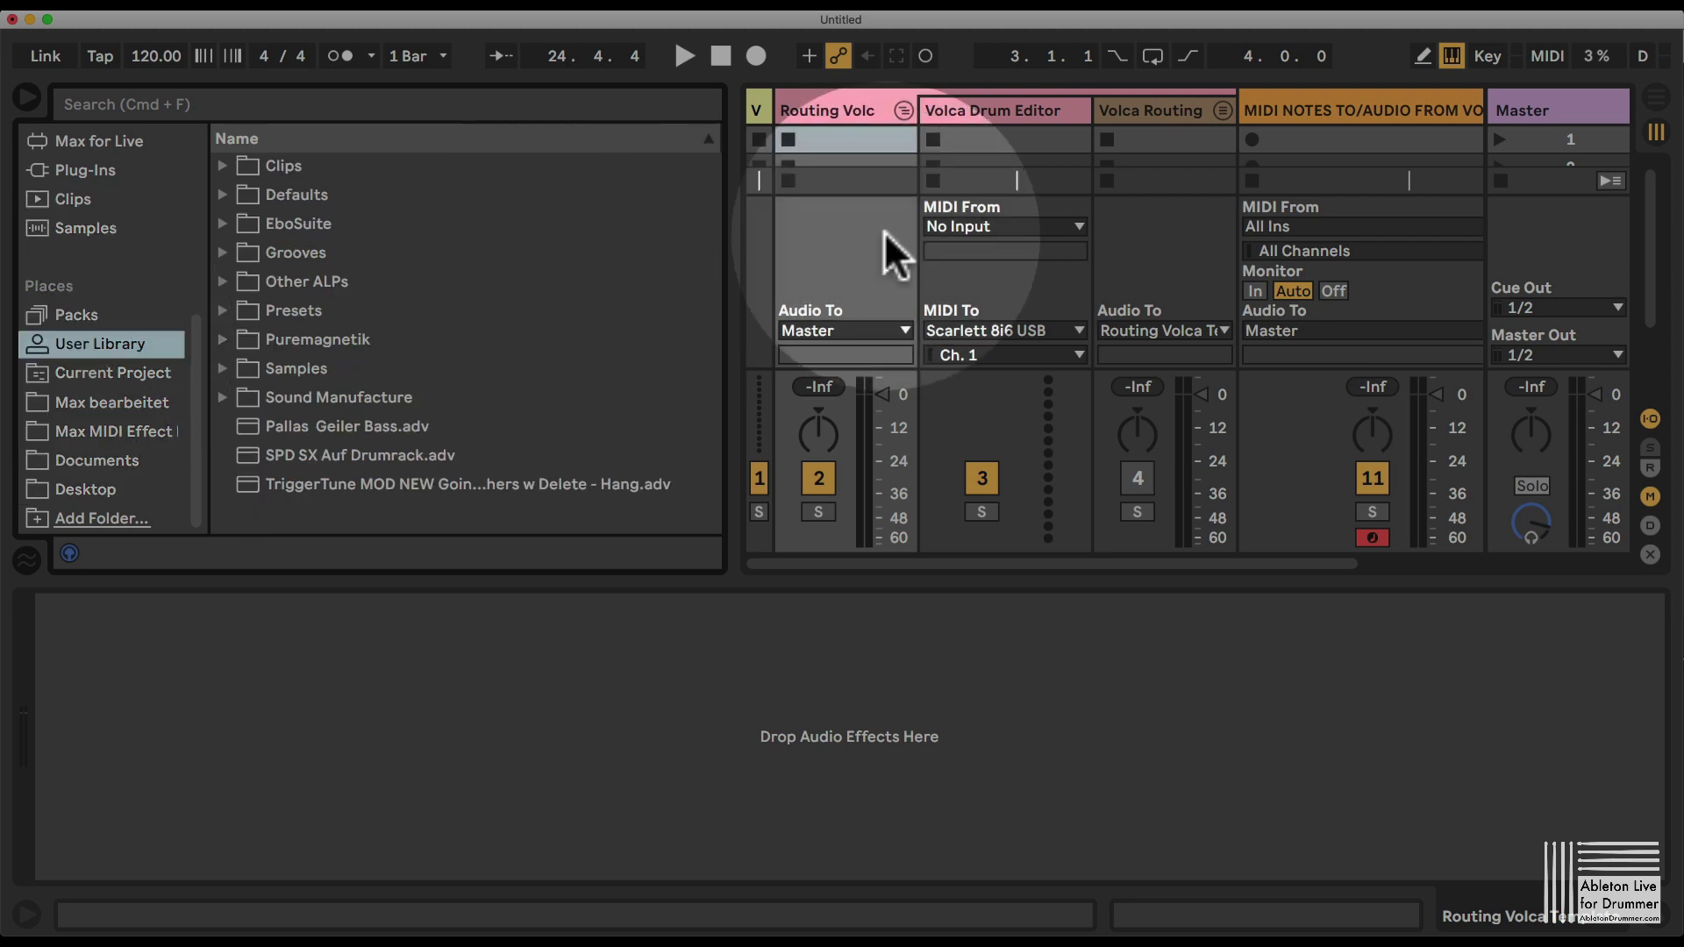
drag(844, 107, 437, 516)
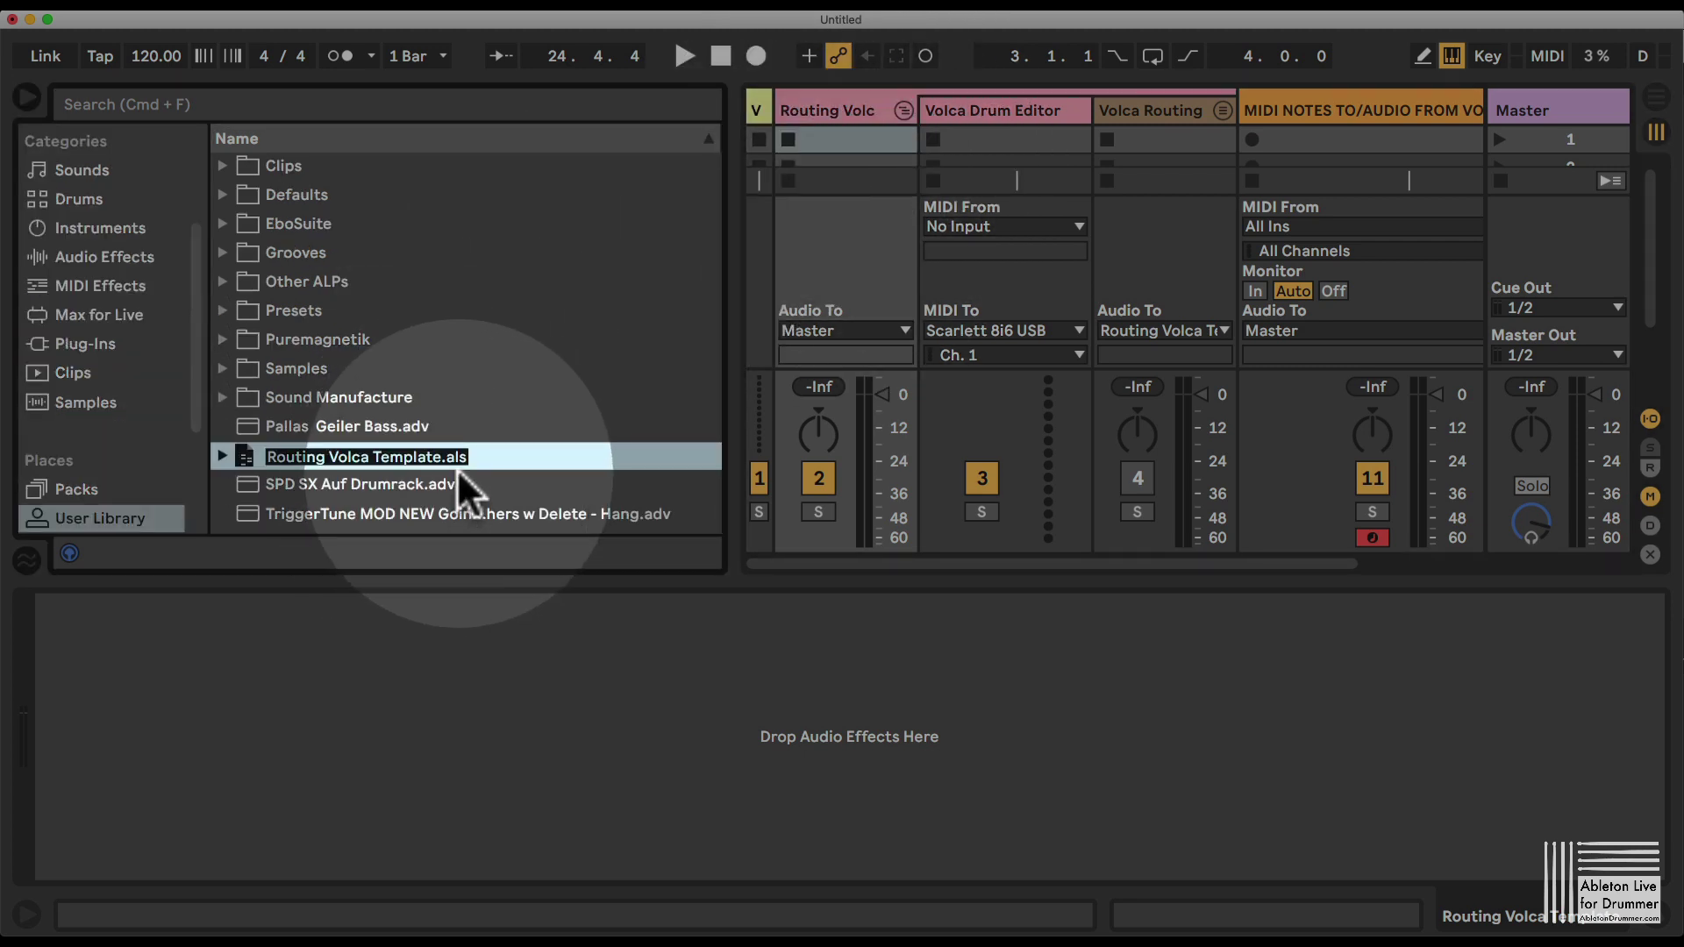
key(Return)
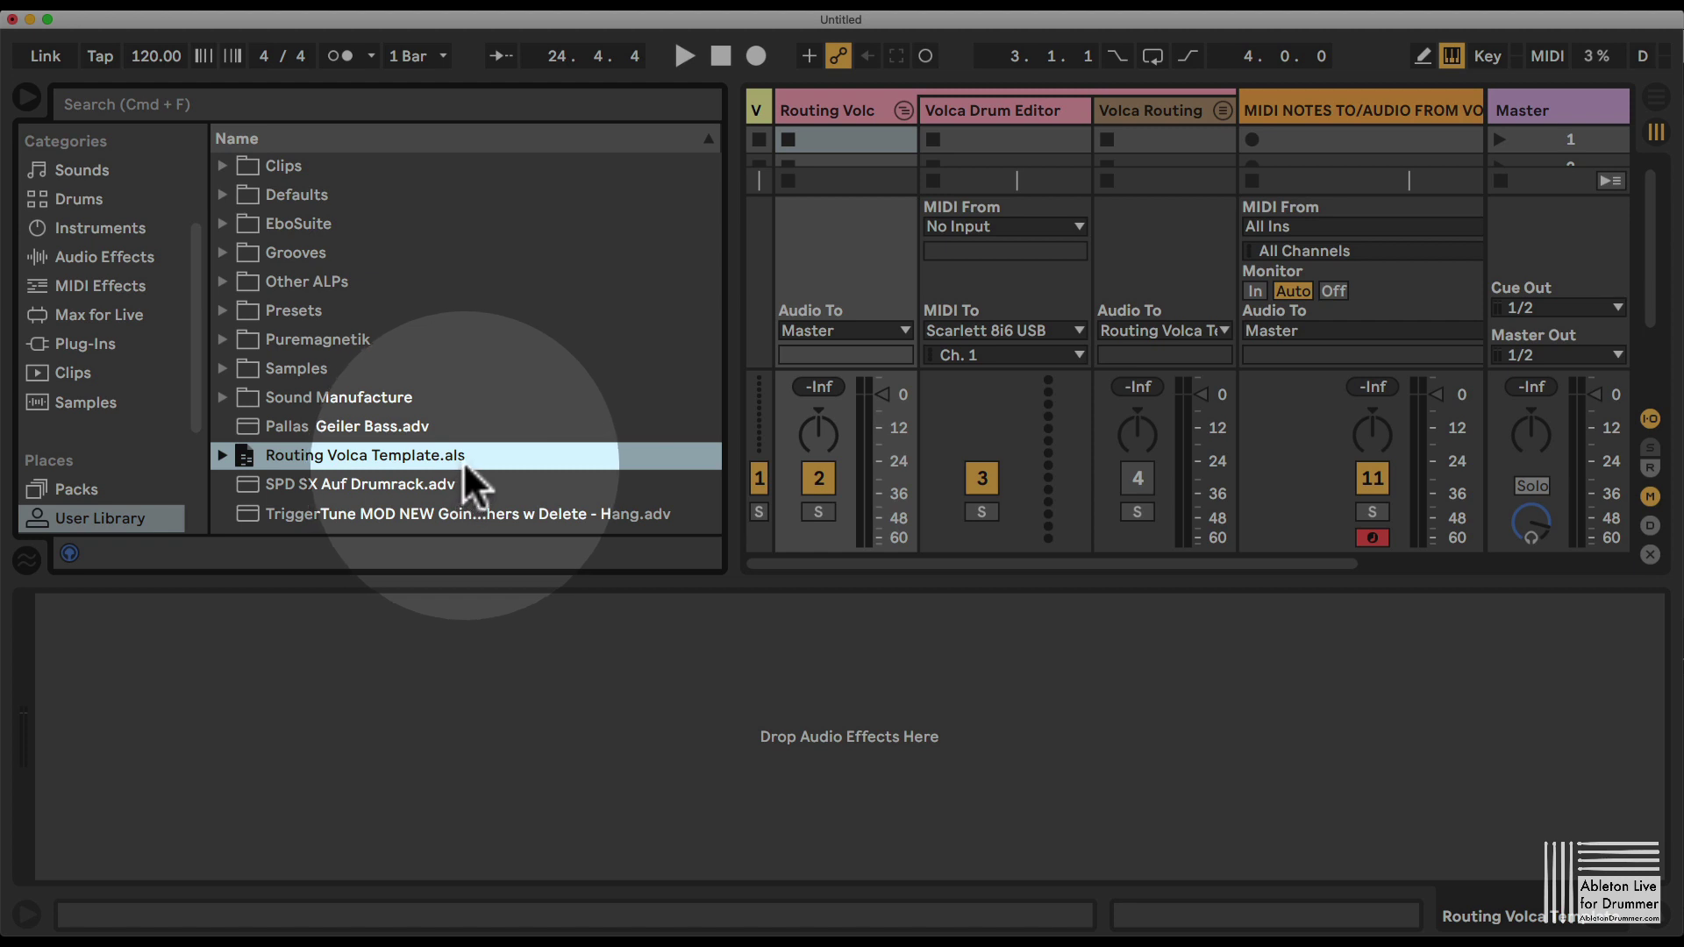